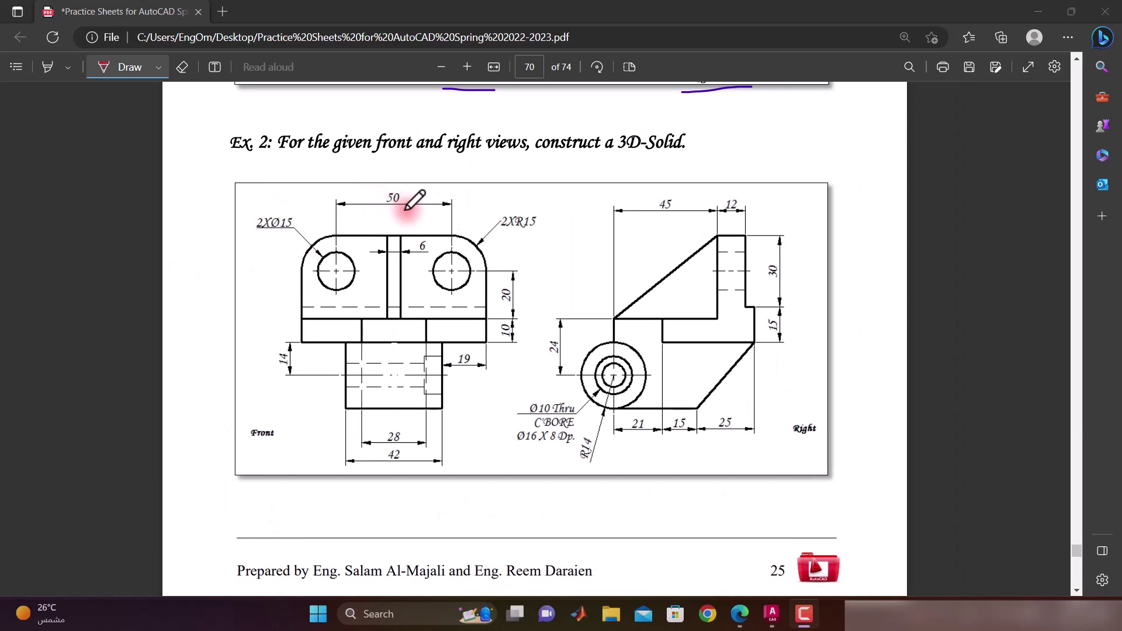
# Step: Underline 'Ex.' in the Ex. 2 title in red, then scroll back to the Ex. 2 views
pyautogui.moveTo(224, 163); pyautogui.dragTo(251, 162)
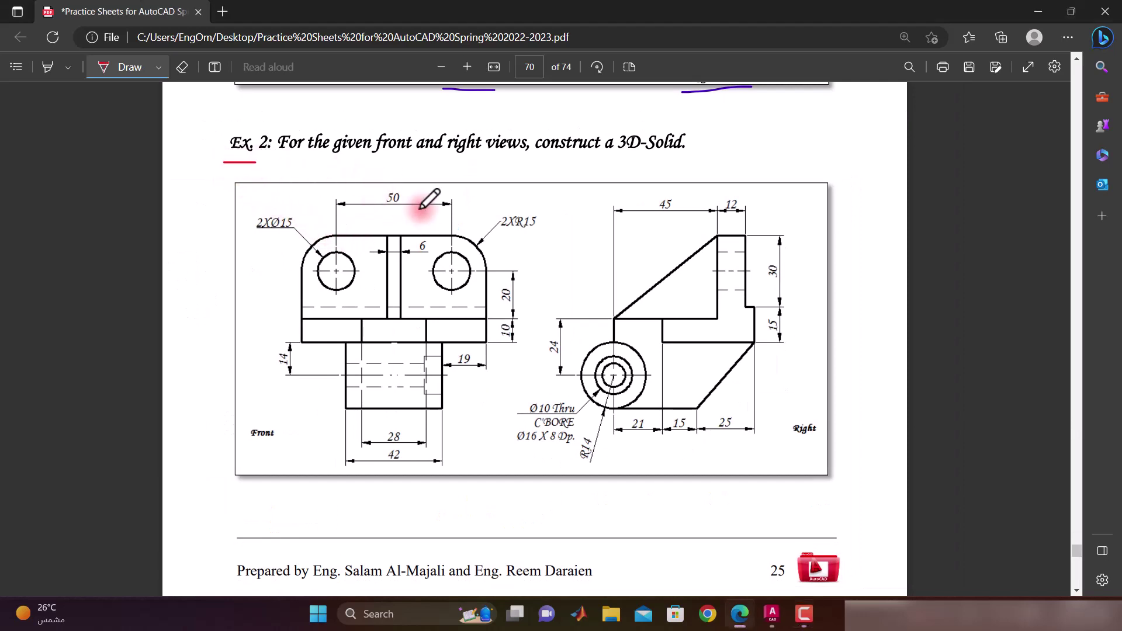
pyautogui.scroll(1, 476, 226)
pyautogui.scroll(5, 485, 216)
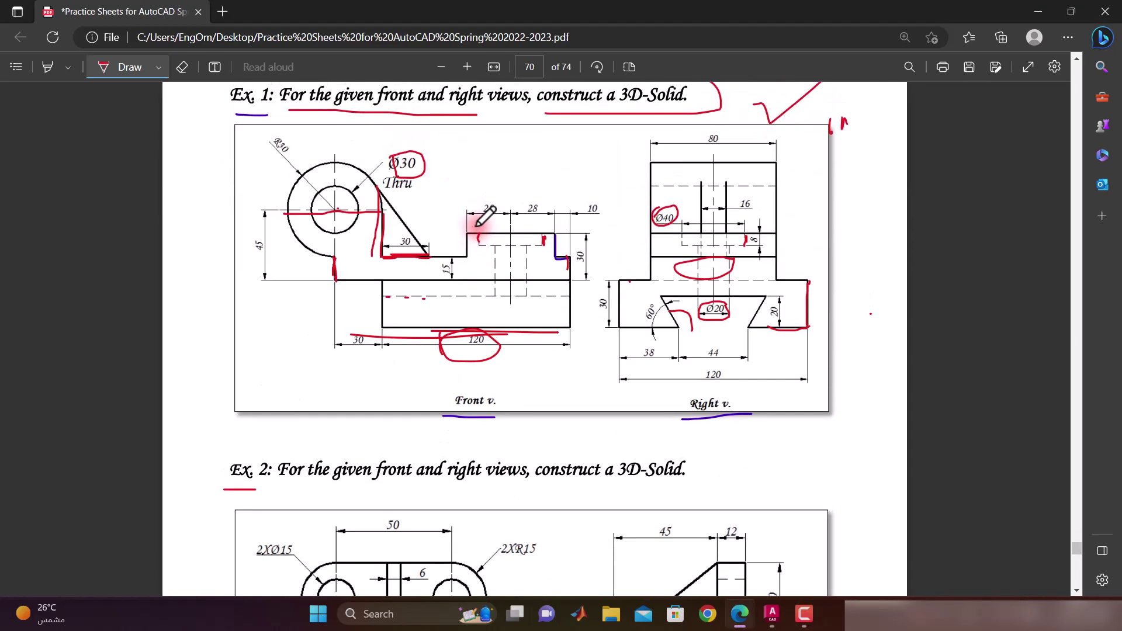
pyautogui.scroll(1, 485, 216)
pyautogui.scroll(-3, 484, 215)
pyautogui.scroll(-4, 476, 223)
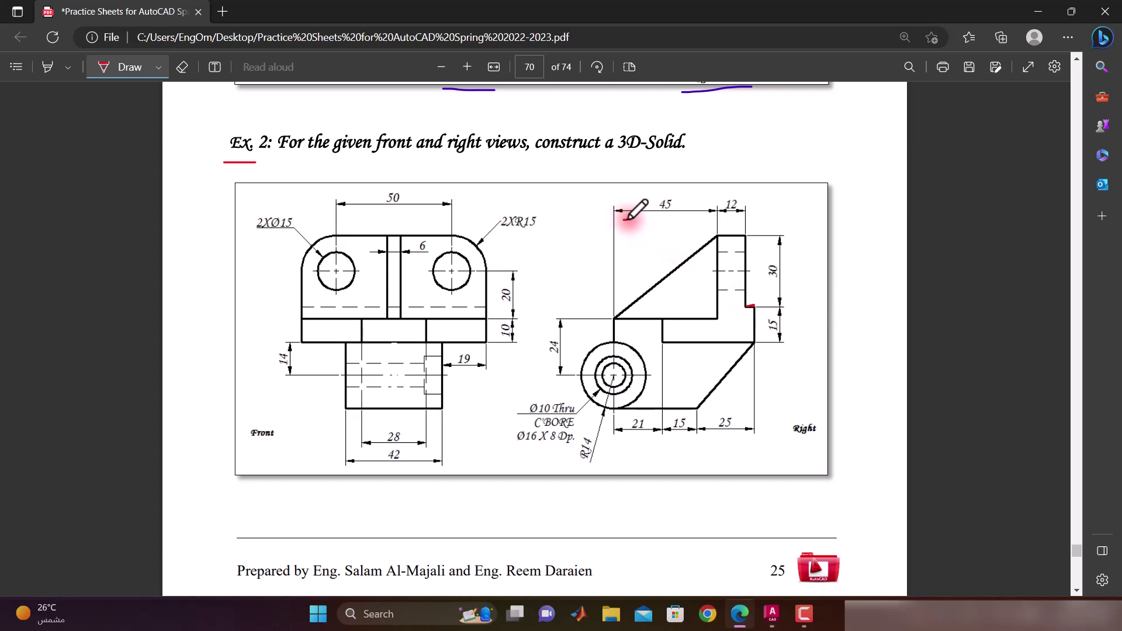
# Step: Underline the 45 and 12 dimensions in red and jot a note beside the title, changed to 7
pyautogui.moveTo(623, 219); pyautogui.dragTo(760, 220)
pyautogui.moveTo(793, 124)
pyautogui.mouseDown()
pyautogui.moveTo(823, 139)
pyautogui.moveTo(802, 185)
pyautogui.moveTo(805, 140)
pyautogui.moveTo(803, 161)
pyautogui.moveTo(856, 145)
pyautogui.moveTo(849, 196)
pyautogui.mouseUp()
pyautogui.moveTo(841, 175)
pyautogui.mouseDown()
pyautogui.moveTo(876, 161)
pyautogui.moveTo(810, 186)
pyautogui.mouseUp()
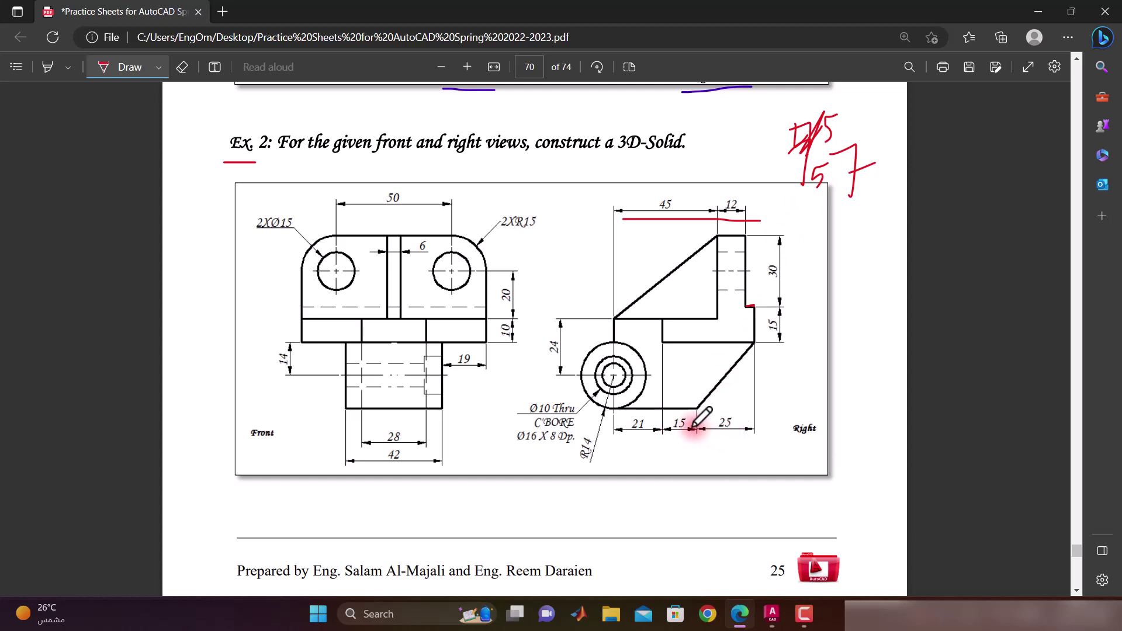
# Step: Handwrite a red note to the right of the drawing and underline it
pyautogui.moveTo(829, 223); pyautogui.dragTo(829, 264)
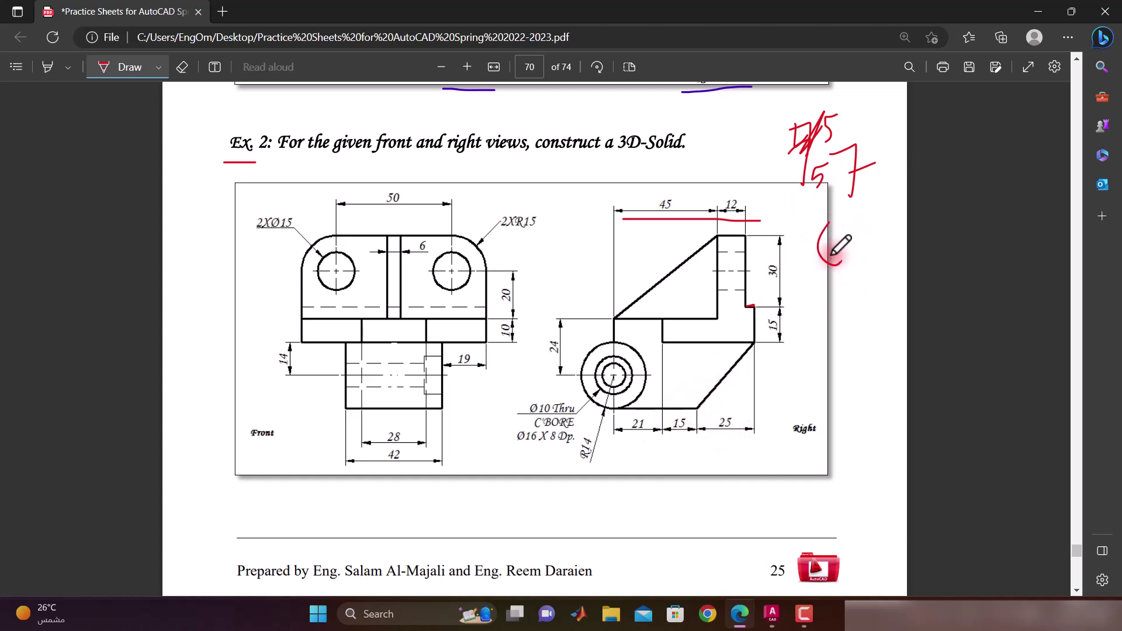
pyautogui.click(841, 250)
pyautogui.moveTo(862, 230); pyautogui.dragTo(864, 257)
pyautogui.moveTo(825, 292)
pyautogui.mouseDown()
pyautogui.moveTo(880, 272)
pyautogui.moveTo(889, 332)
pyautogui.mouseUp()
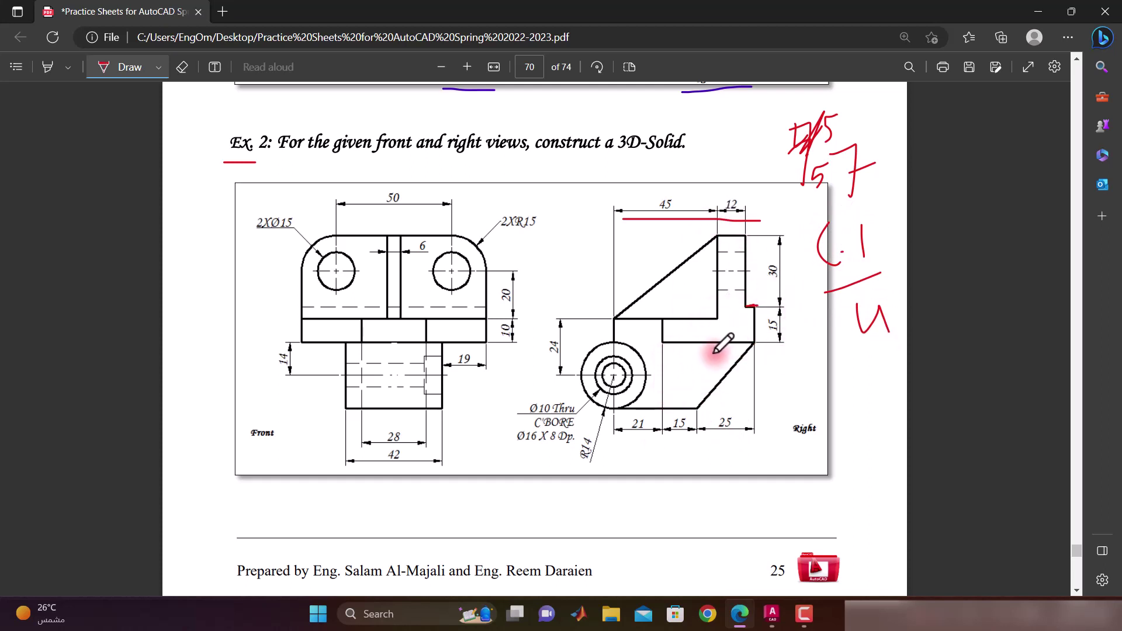
# Step: Trace the right view's L-shaped outline in red and write lengths 34 and 58 beside it
pyautogui.moveTo(753, 343); pyautogui.dragTo(668, 340)
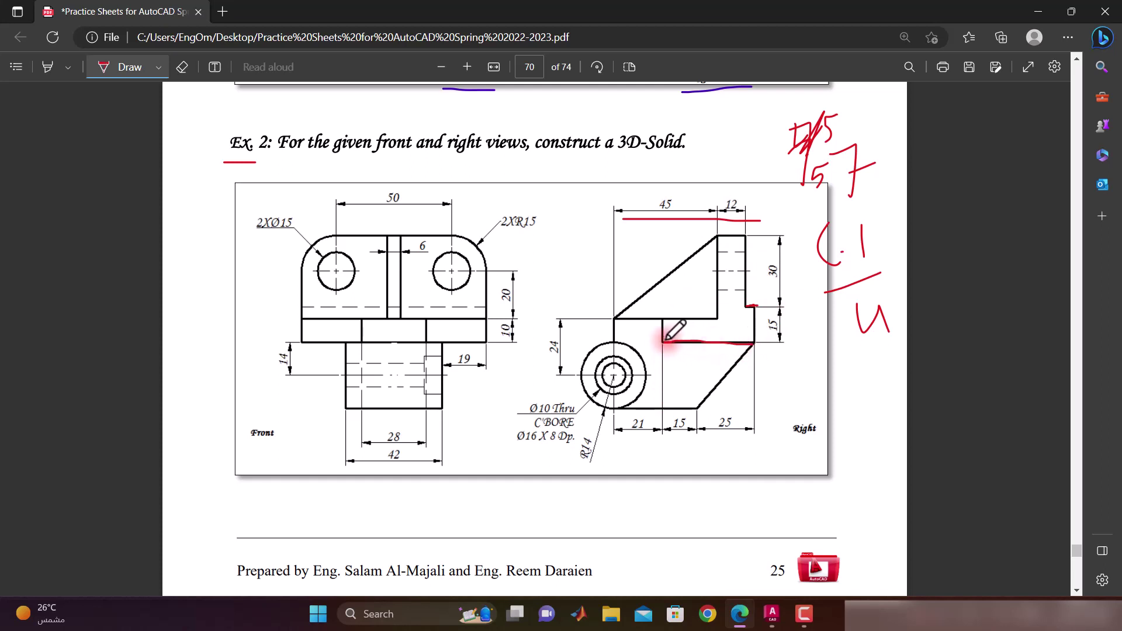
pyautogui.moveTo(754, 307)
pyautogui.mouseDown()
pyautogui.moveTo(754, 341)
pyautogui.moveTo(725, 235)
pyautogui.mouseUp()
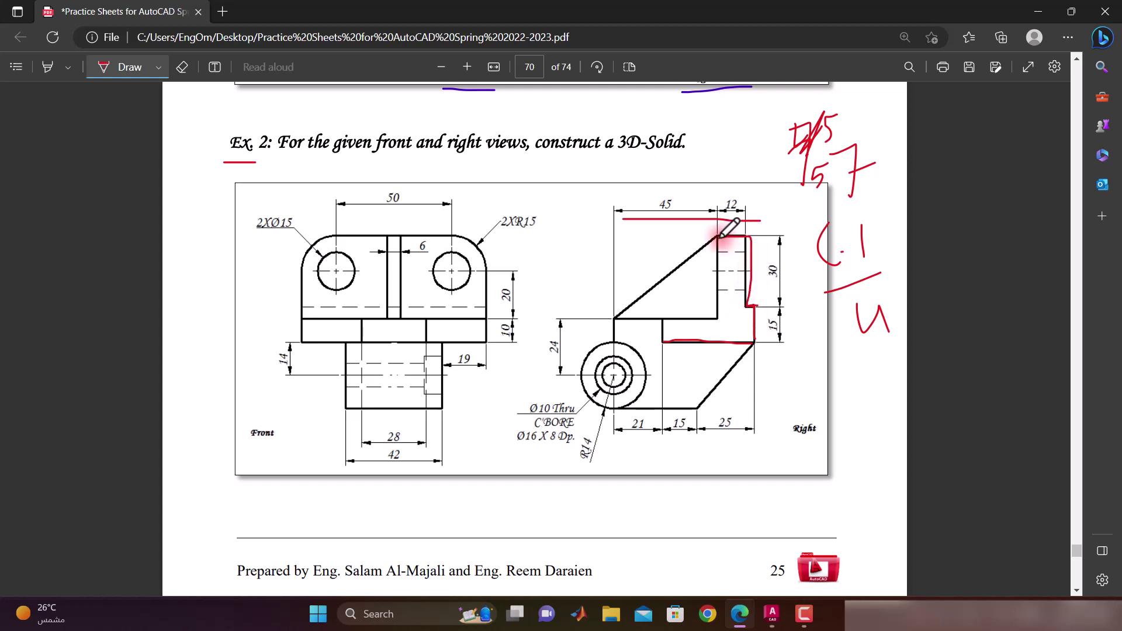
pyautogui.moveTo(720, 236)
pyautogui.mouseDown()
pyautogui.moveTo(711, 314)
pyautogui.moveTo(664, 319)
pyautogui.mouseUp()
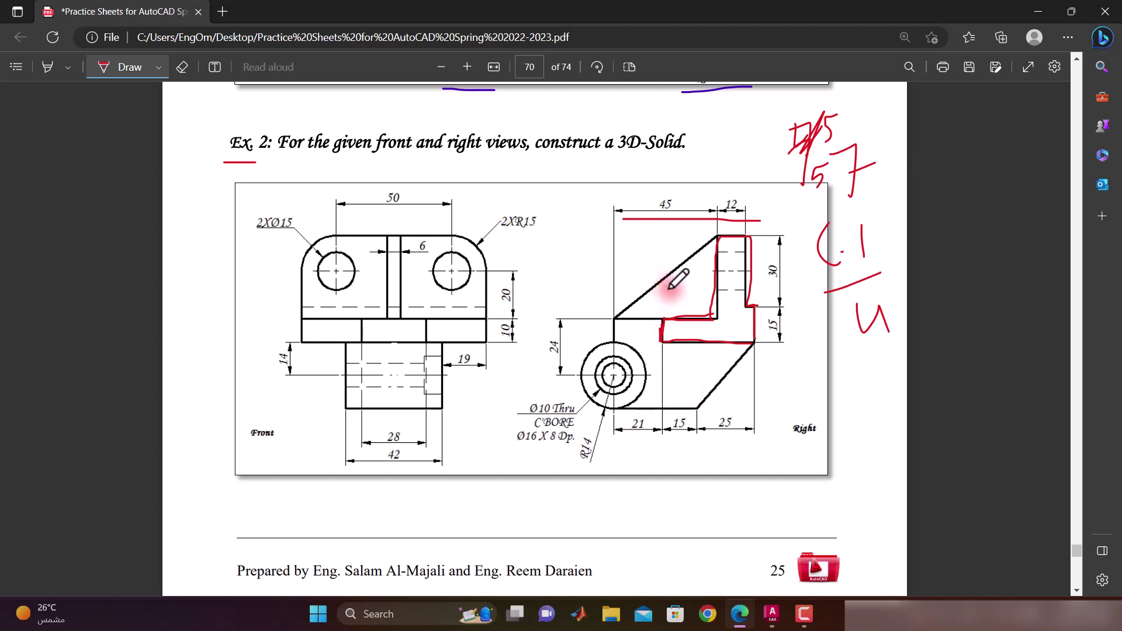
pyautogui.moveTo(675, 282)
pyautogui.mouseDown()
pyautogui.moveTo(688, 304)
pyautogui.moveTo(661, 305)
pyautogui.mouseUp()
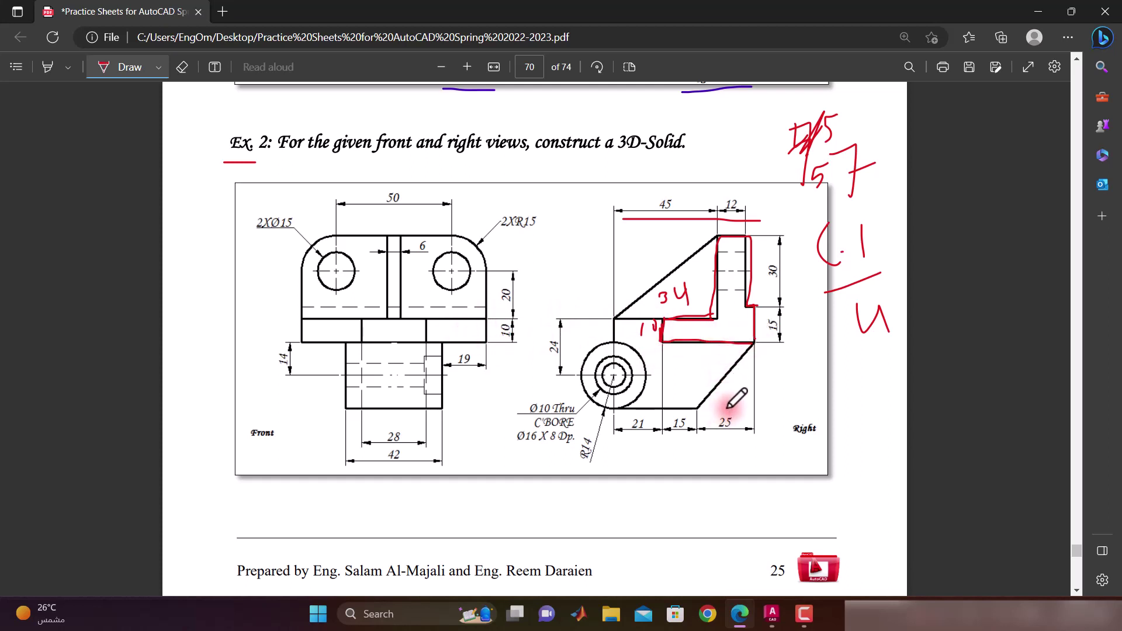
pyautogui.moveTo(698, 357)
pyautogui.mouseDown()
pyautogui.moveTo(700, 378)
pyautogui.moveTo(710, 353)
pyautogui.moveTo(724, 370)
pyautogui.mouseUp()
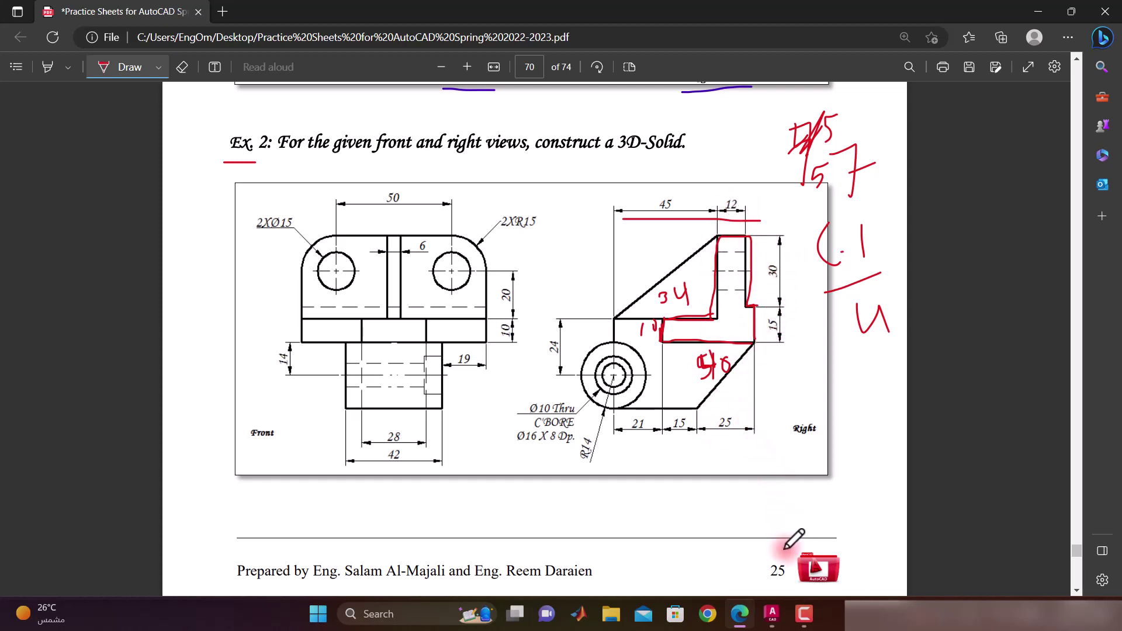
# Step: Back in AutoCAD, turn on lineweight display in the status bar
pyautogui.moveTo(770, 613)
pyautogui.click(812, 517)
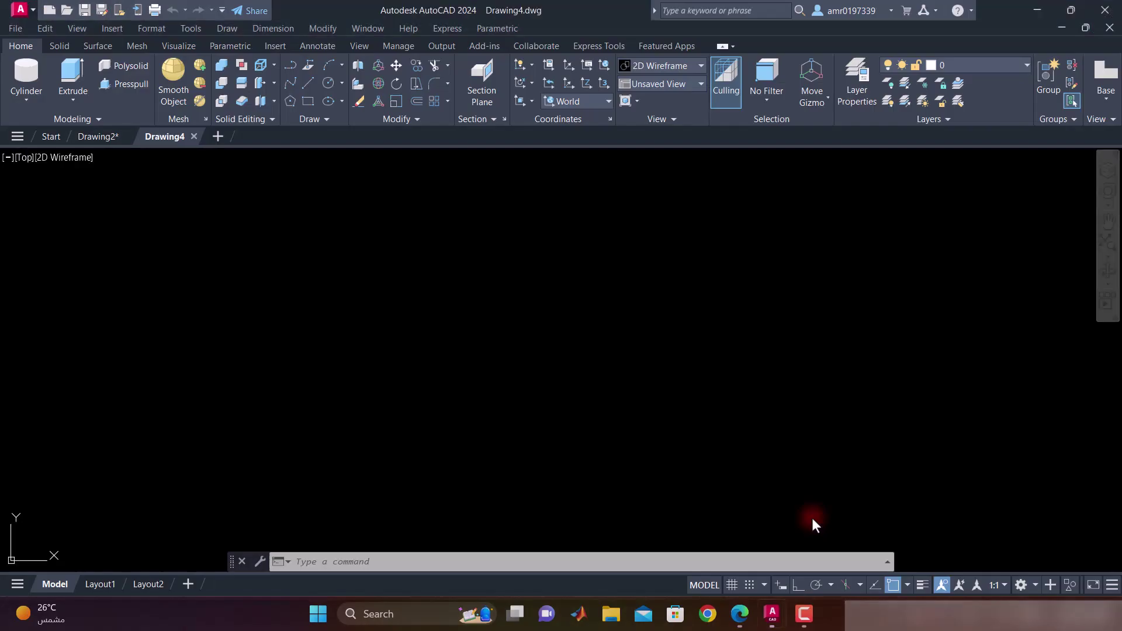
pyautogui.click(309, 78)
pyautogui.click(479, 367)
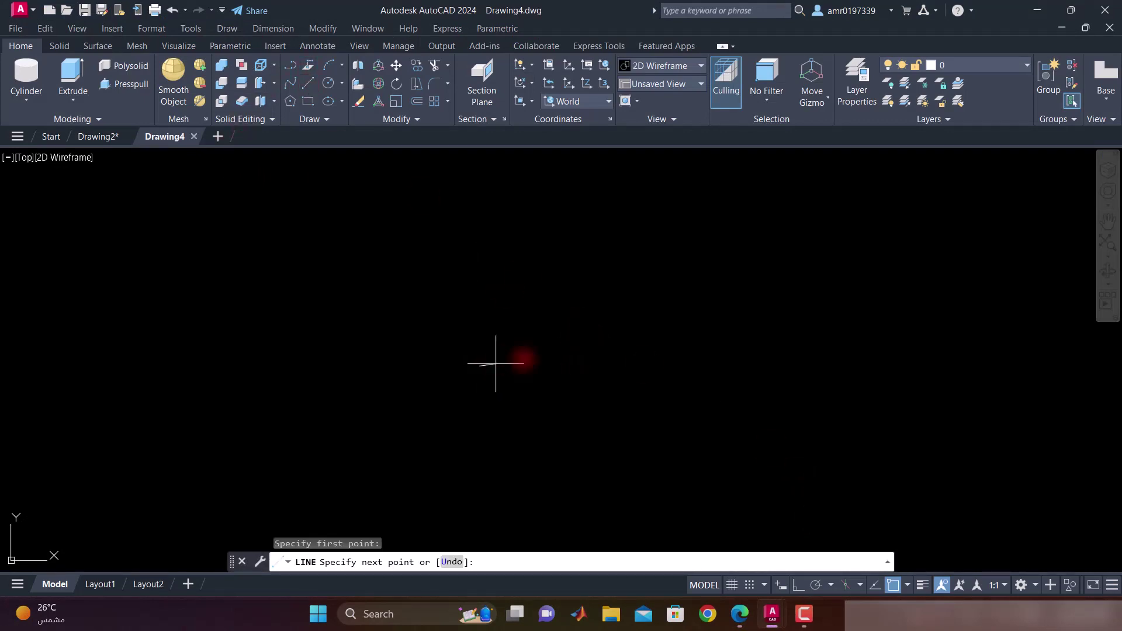
pyautogui.click(920, 585)
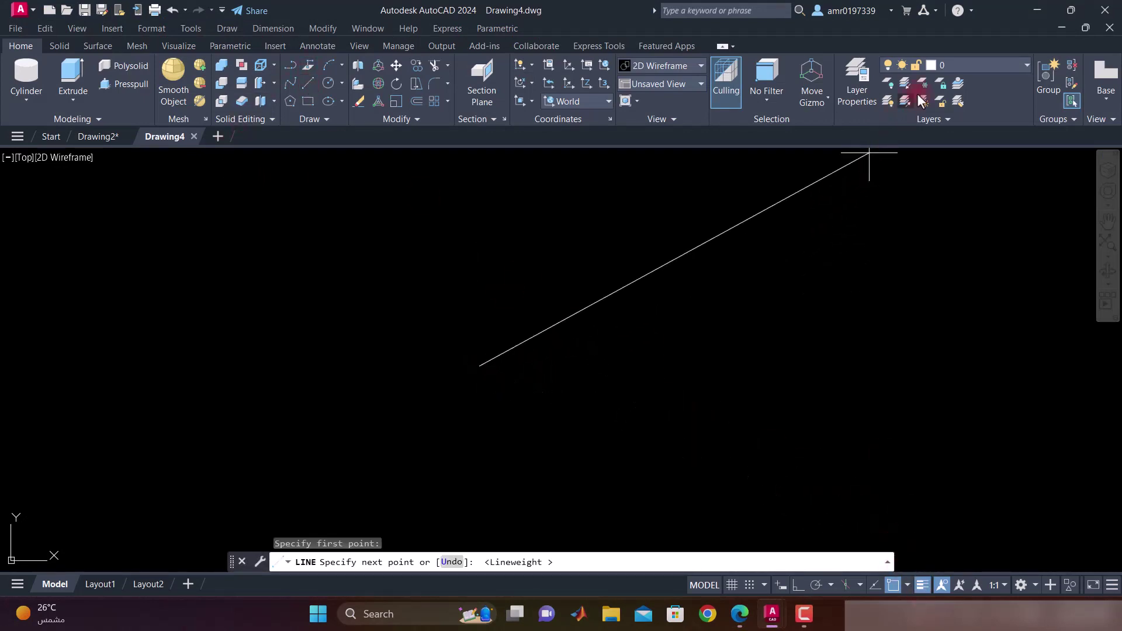
# Step: Set layer 0's lineweight to 0.30 mm in Layer Properties
pyautogui.click(845, 87)
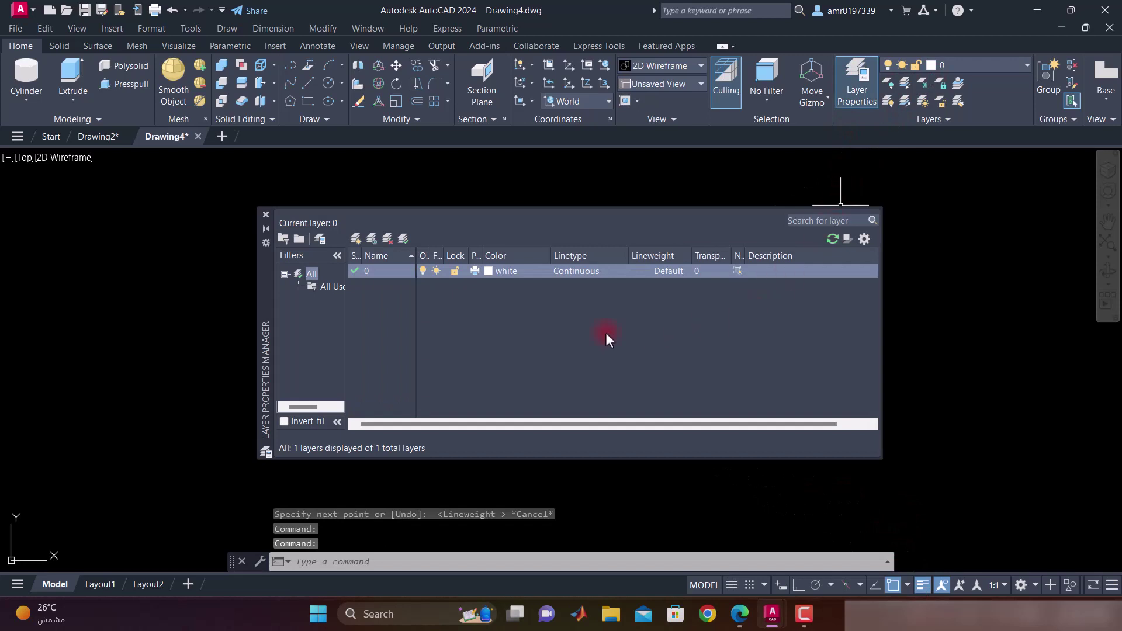
pyautogui.click(663, 273)
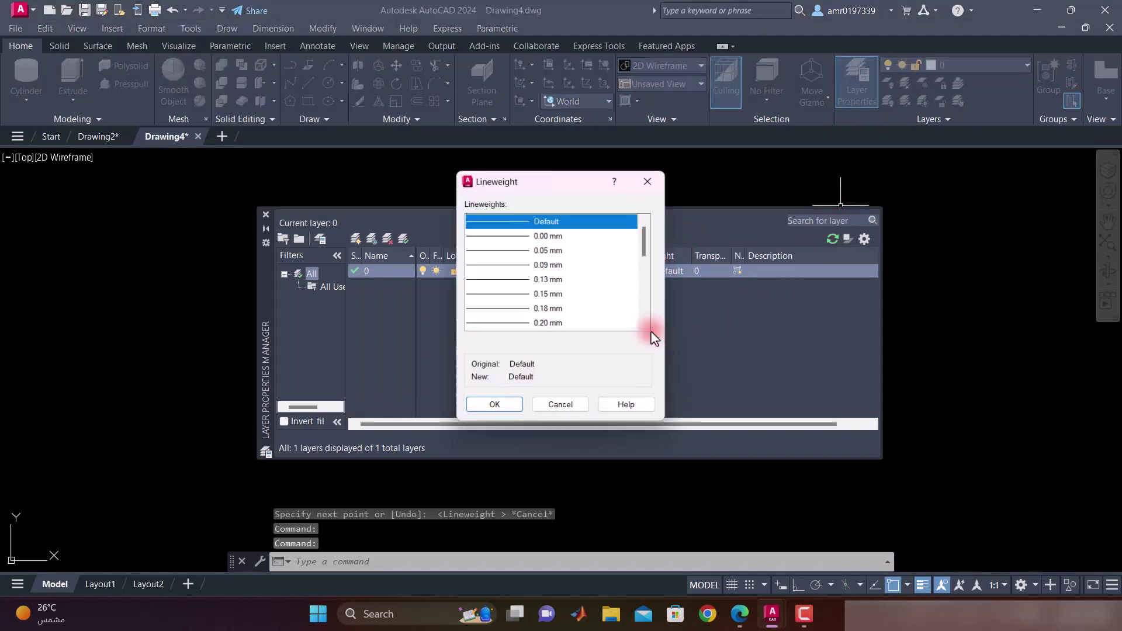
pyautogui.scroll(-1, 555, 307)
pyautogui.click(534, 309)
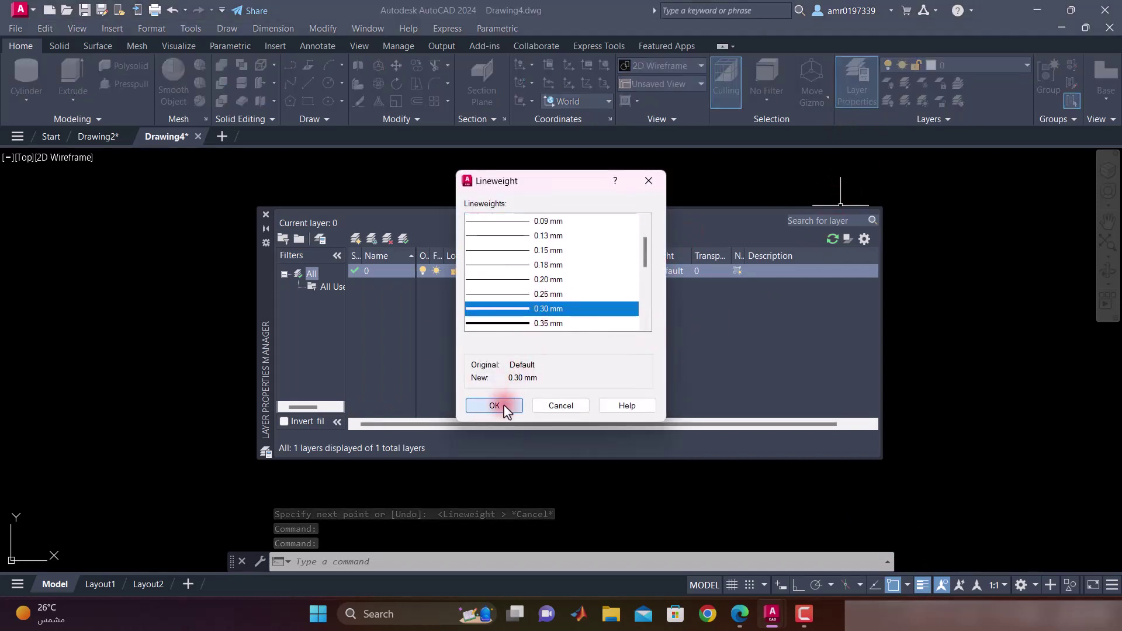
pyautogui.click(494, 405)
pyautogui.click(265, 214)
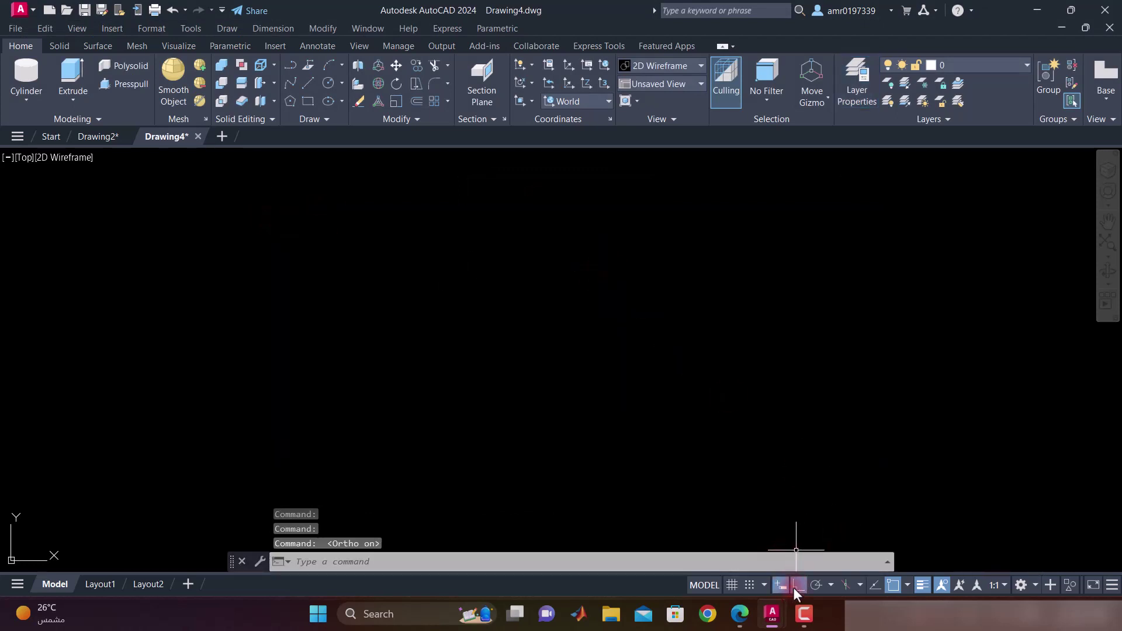
# Step: With Dynamic Input off, draw the 40-unit bottom edge and the 15-unit vertical edge
pyautogui.click(308, 83)
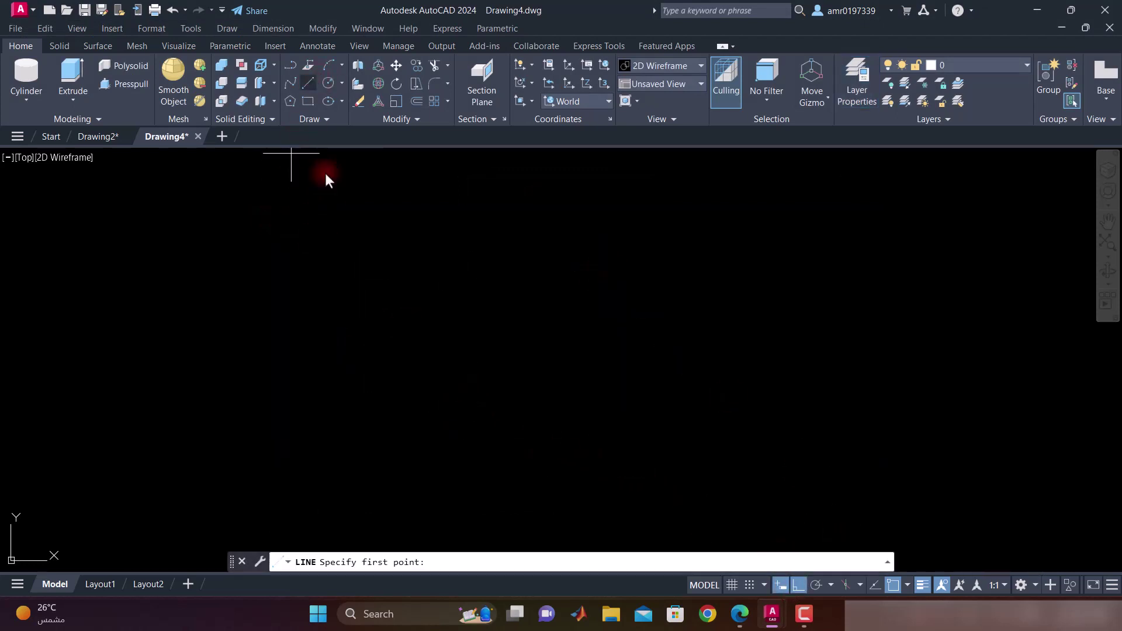
pyautogui.click(321, 270)
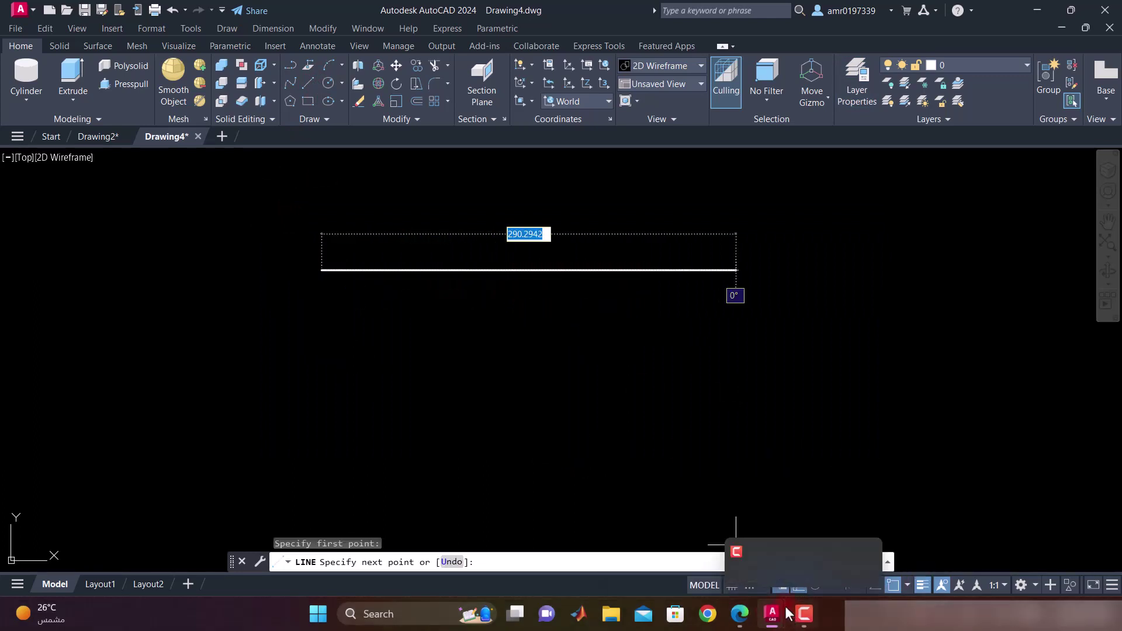
pyautogui.click(781, 586)
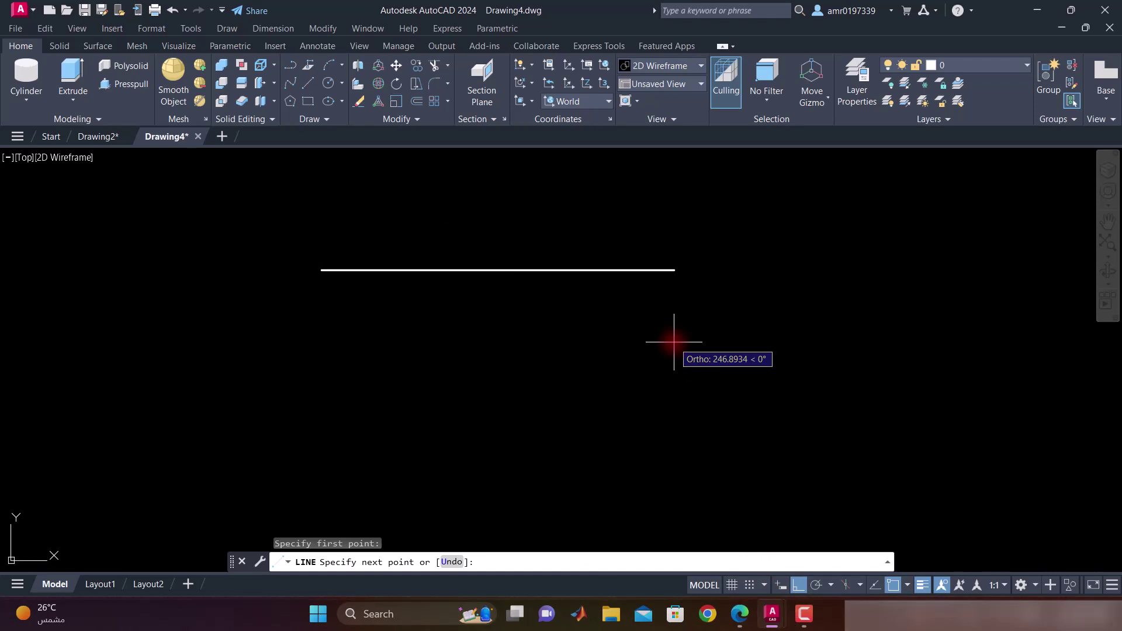
pyautogui.write('40')
pyautogui.press('Return')
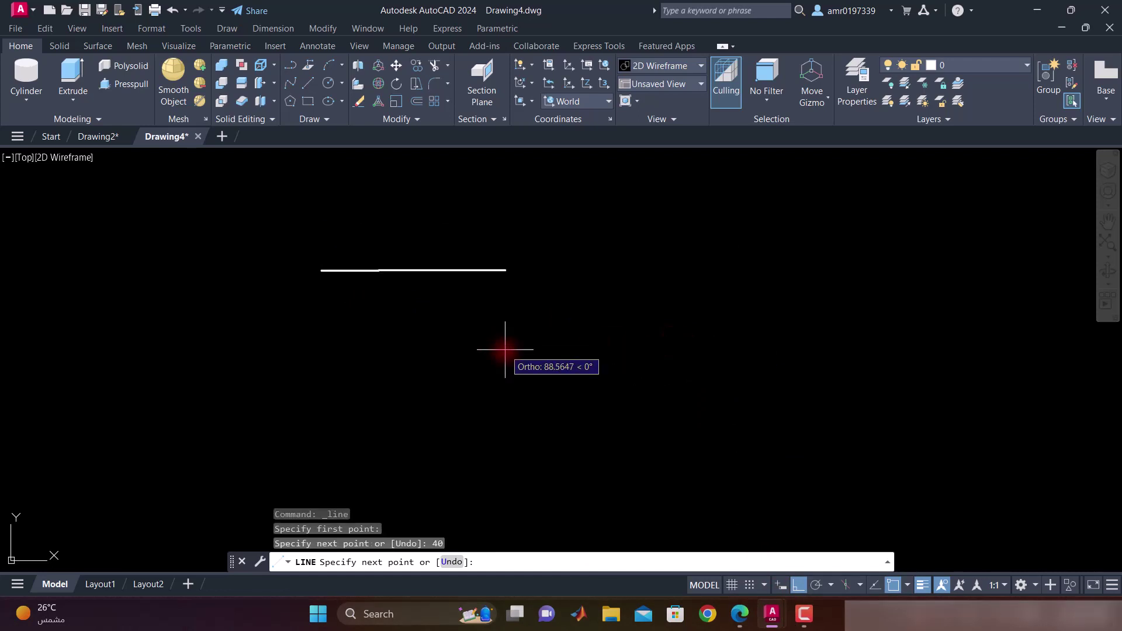
pyautogui.scroll(3, 383, 250)
pyautogui.moveTo(384, 250); pyautogui.dragTo(633, 268, button='middle')
pyautogui.scroll(2, 631, 283)
pyautogui.write('15')
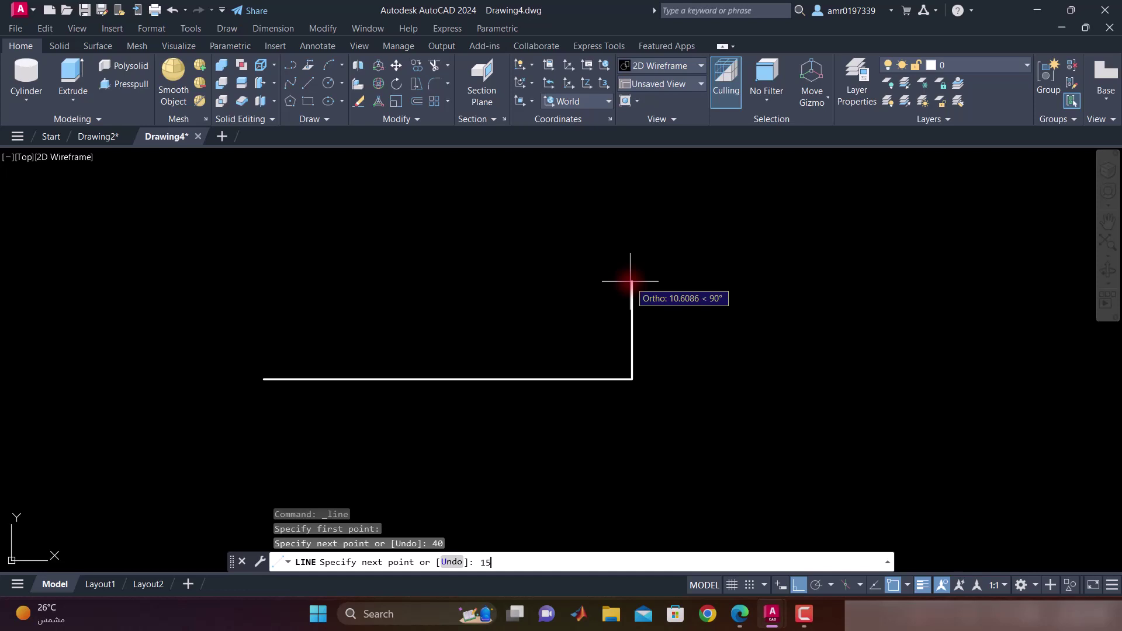
pyautogui.press('Return')
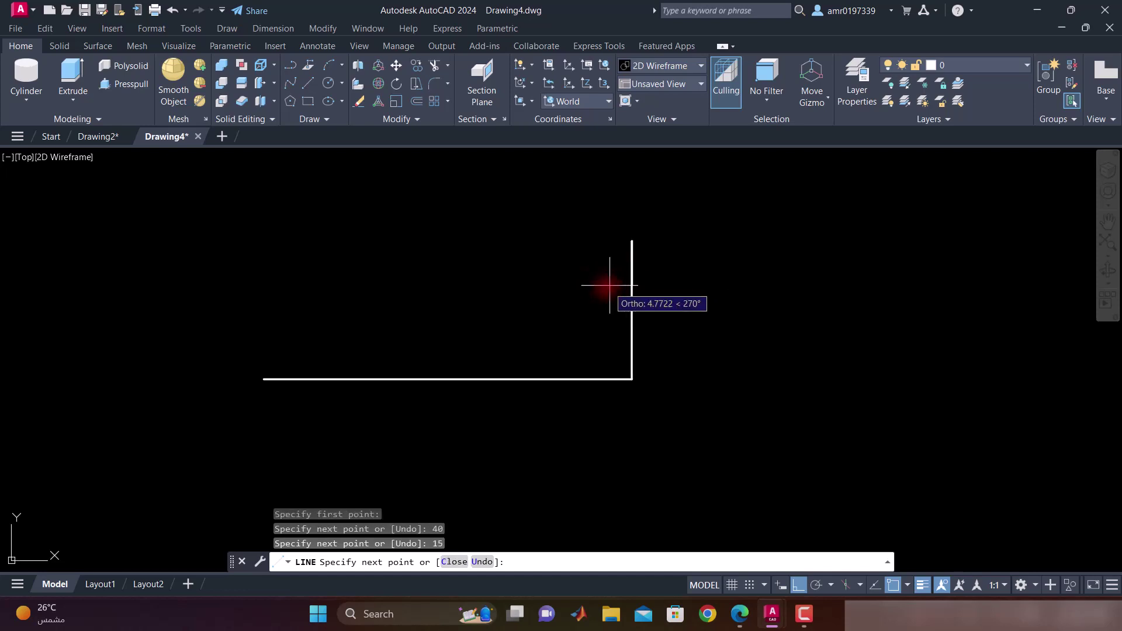
# Step: Continue the outline with a 4-unit step in, 30 up and 12 across, then finish
pyautogui.scroll(-2, 545, 308)
pyautogui.scroll(-2, 545, 308)
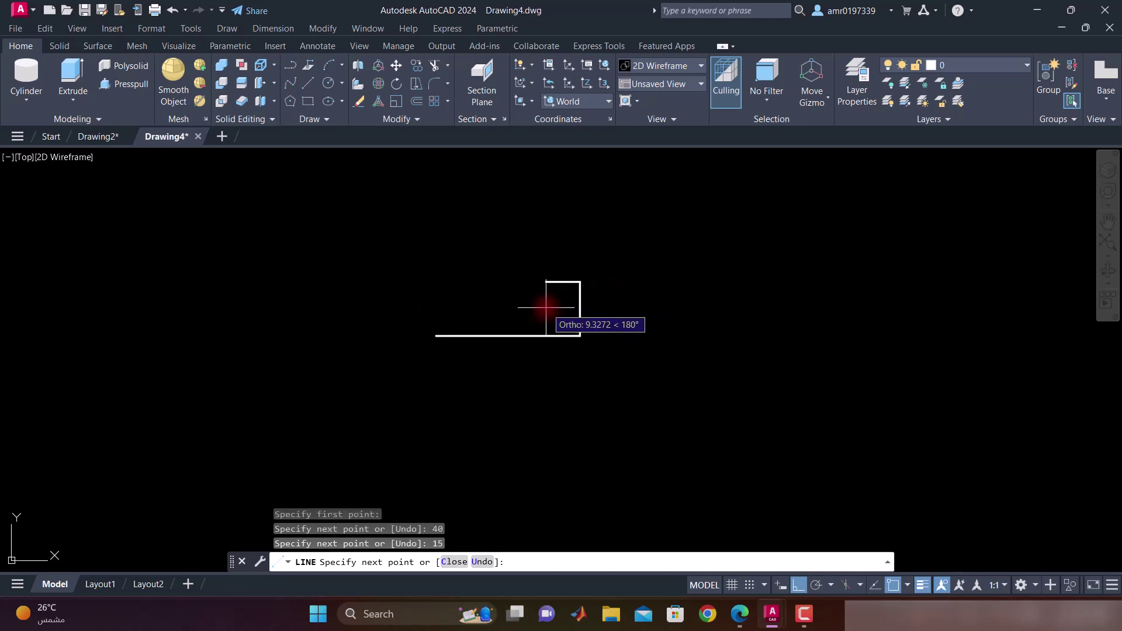
pyautogui.write('4')
pyautogui.press('Return')
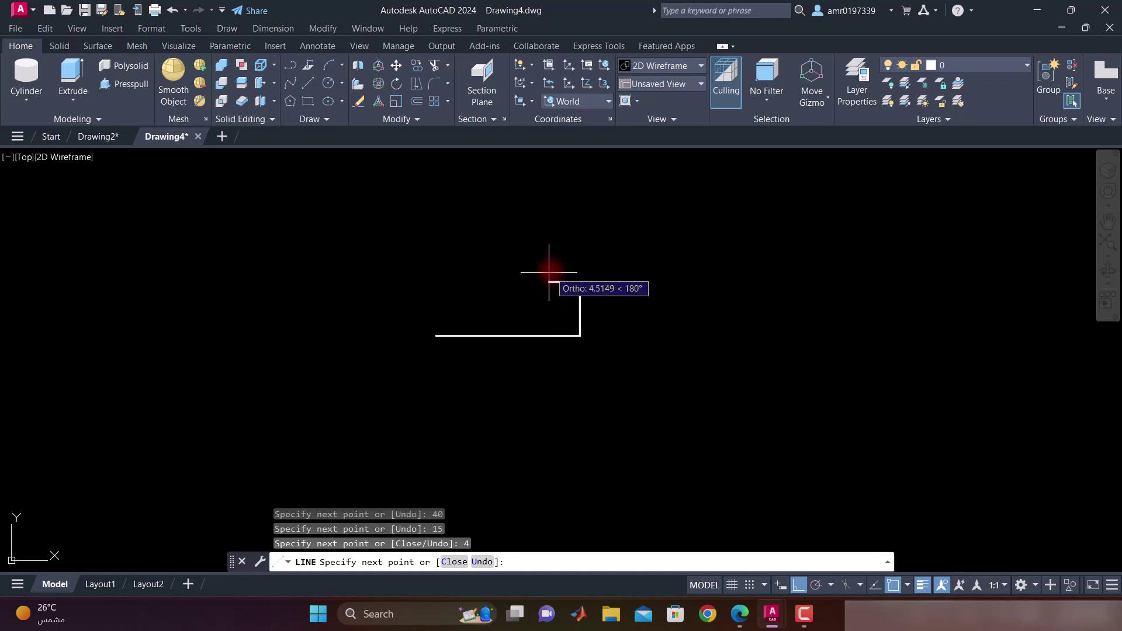
pyautogui.moveTo(563, 251); pyautogui.dragTo(569, 397, button='middle')
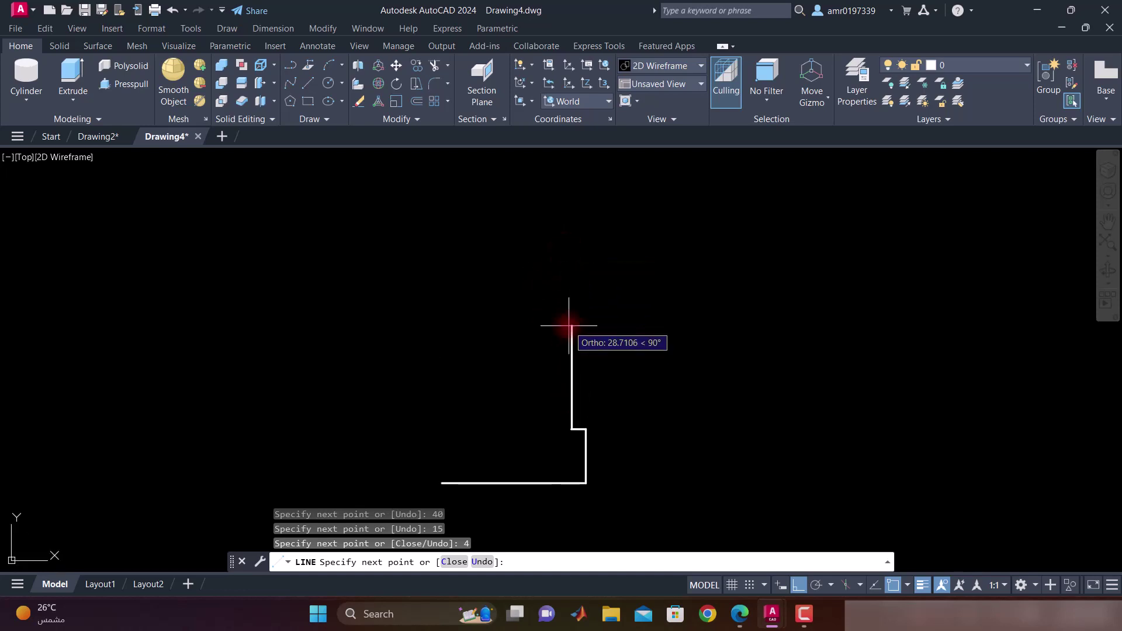
pyautogui.write('30')
pyautogui.press('Return')
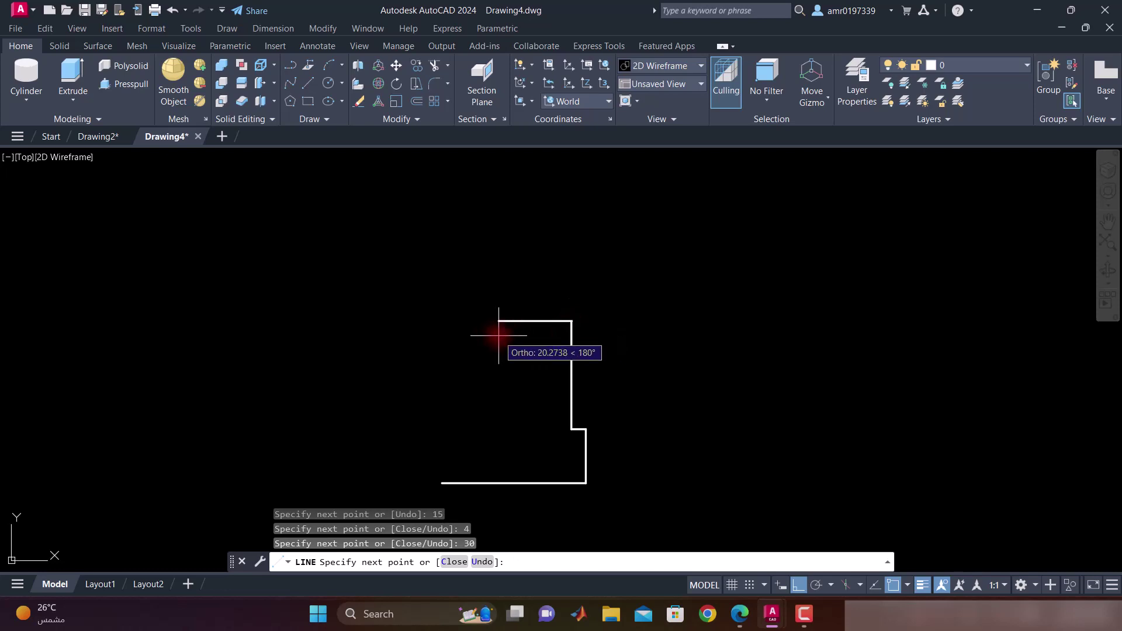
pyautogui.write('12')
pyautogui.press('Return')
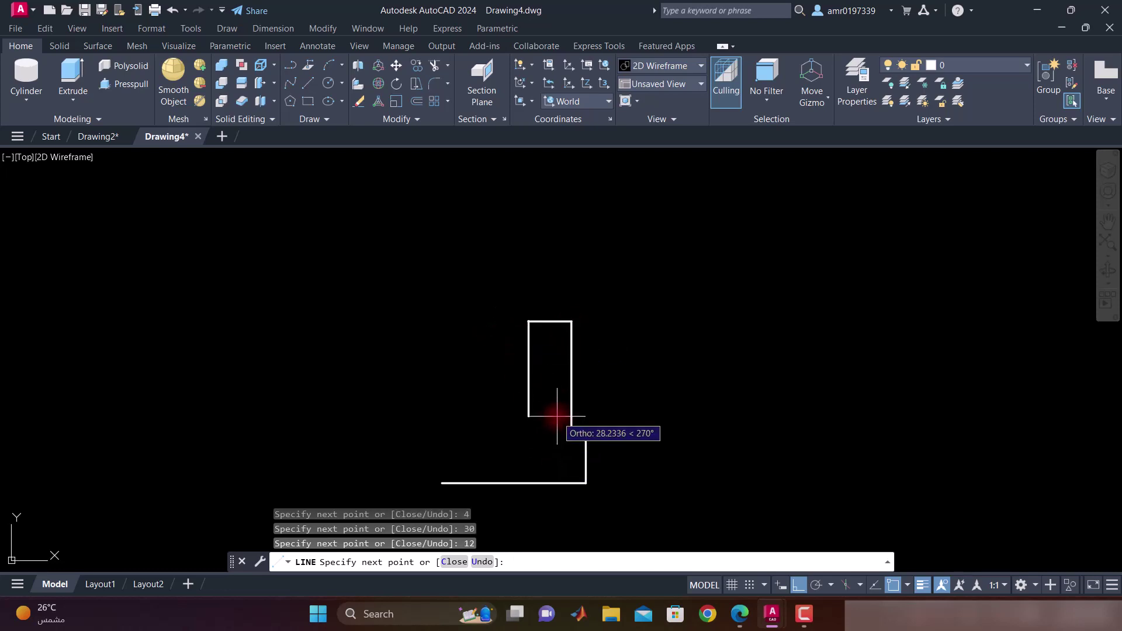
pyautogui.press('Return')
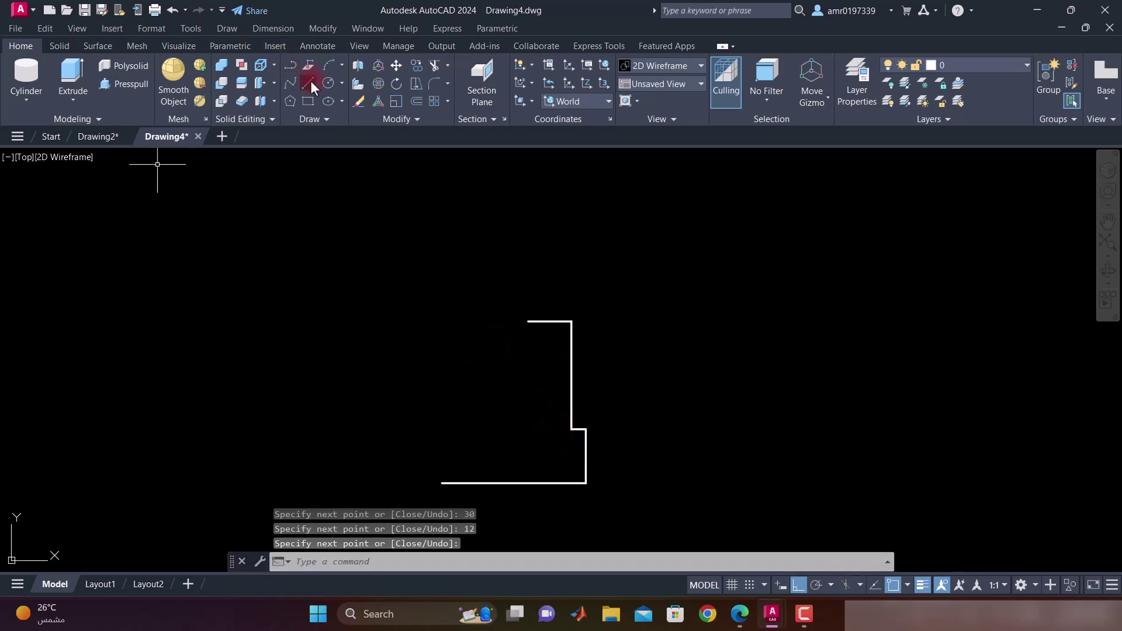
# Step: Start a new line at the bottom-left endpoint: 10 units up, then 34 across
pyautogui.click(309, 82)
pyautogui.click(442, 483)
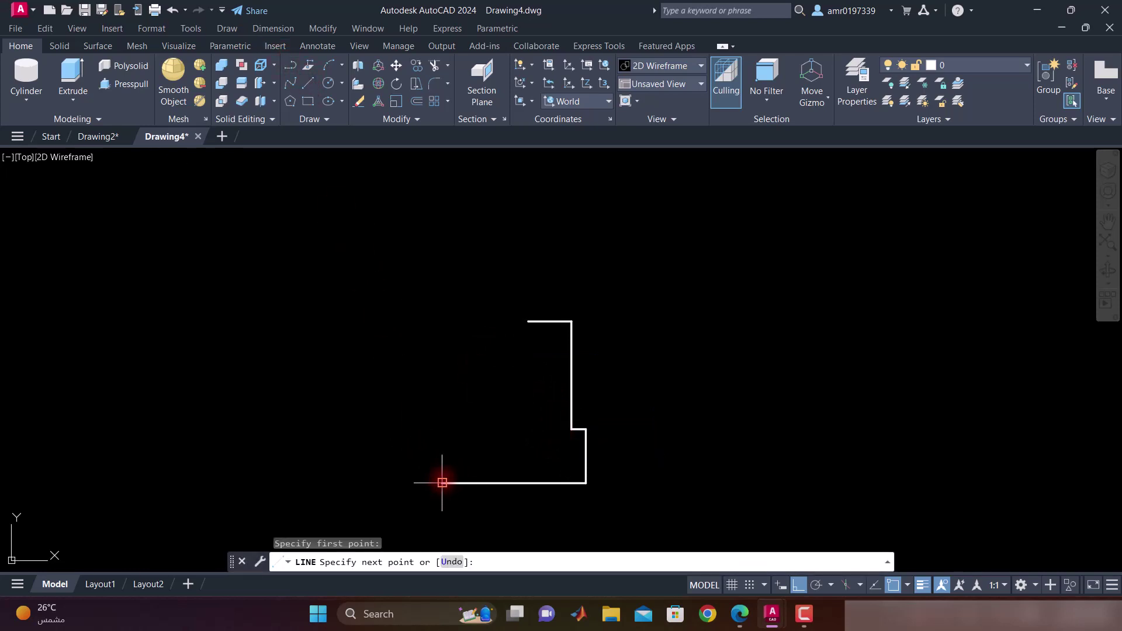
pyautogui.write('10')
pyautogui.press('Return')
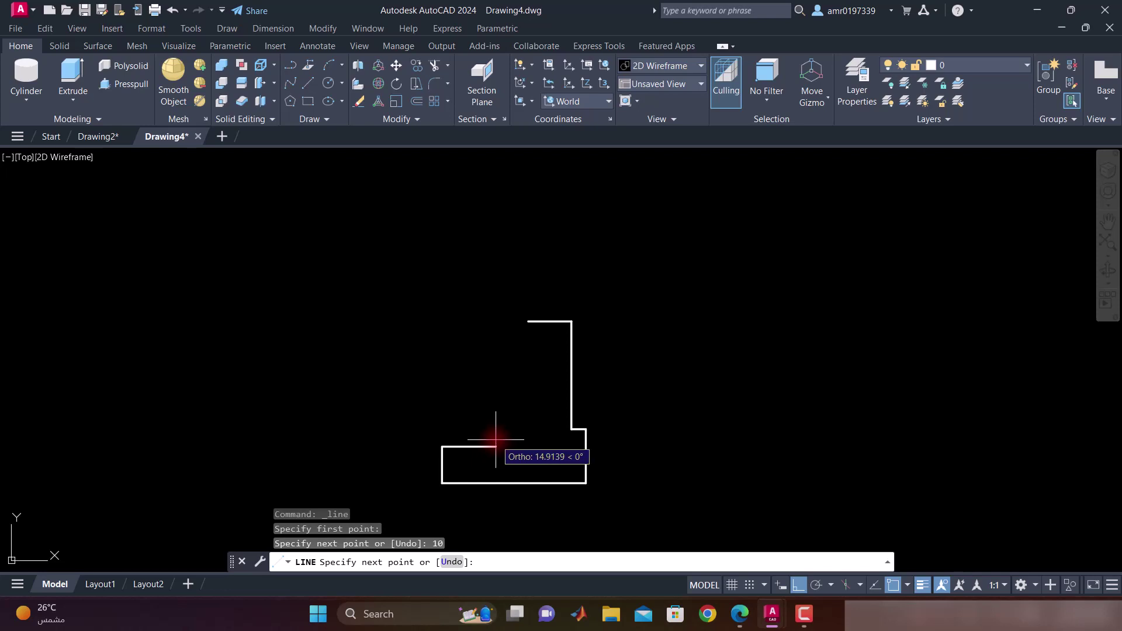
pyautogui.press('Return')
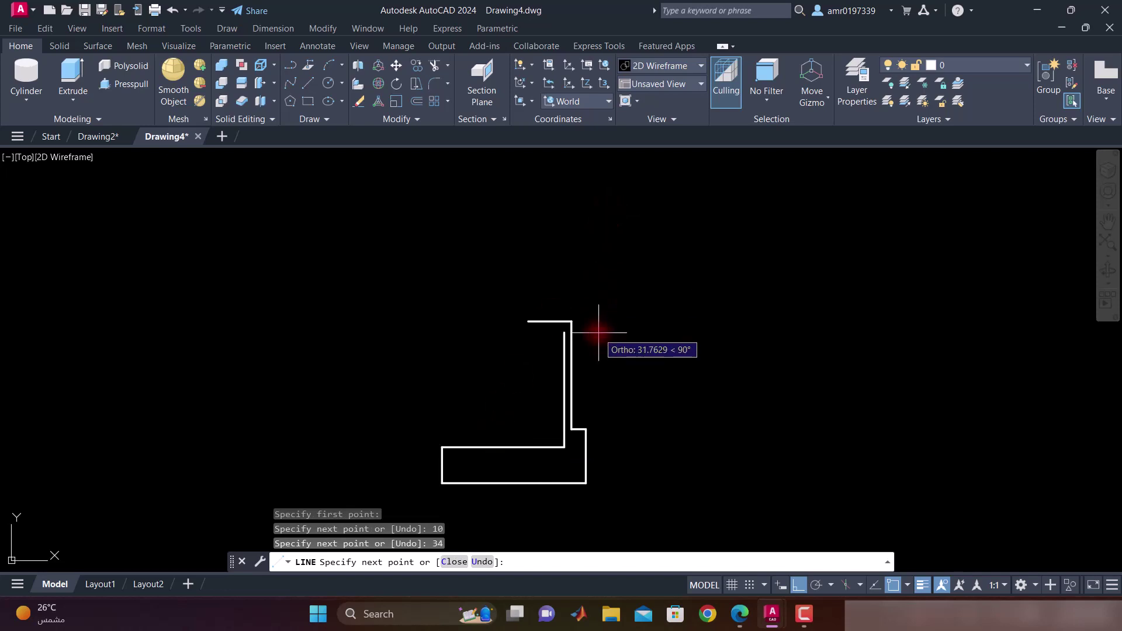
# Step: Undo the wrong 34-unit segments and bring up the exercise PDF to recheck
pyautogui.hotkey('ctrl', 'z')
pyautogui.write('34')
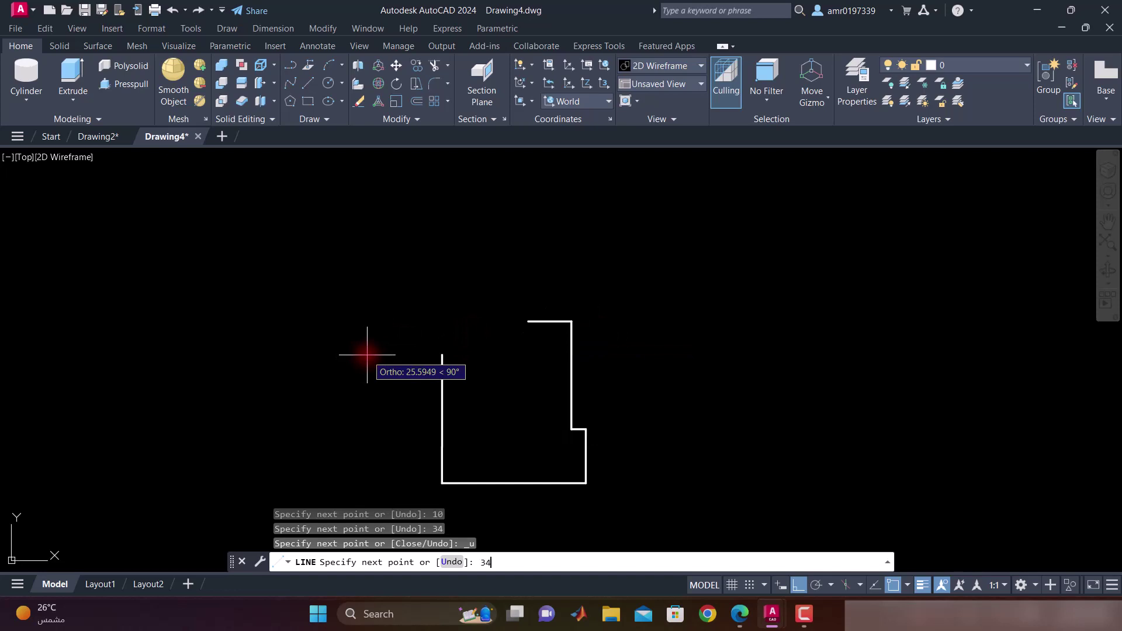
pyautogui.press('Return')
pyautogui.hotkey('ctrl', 'z')
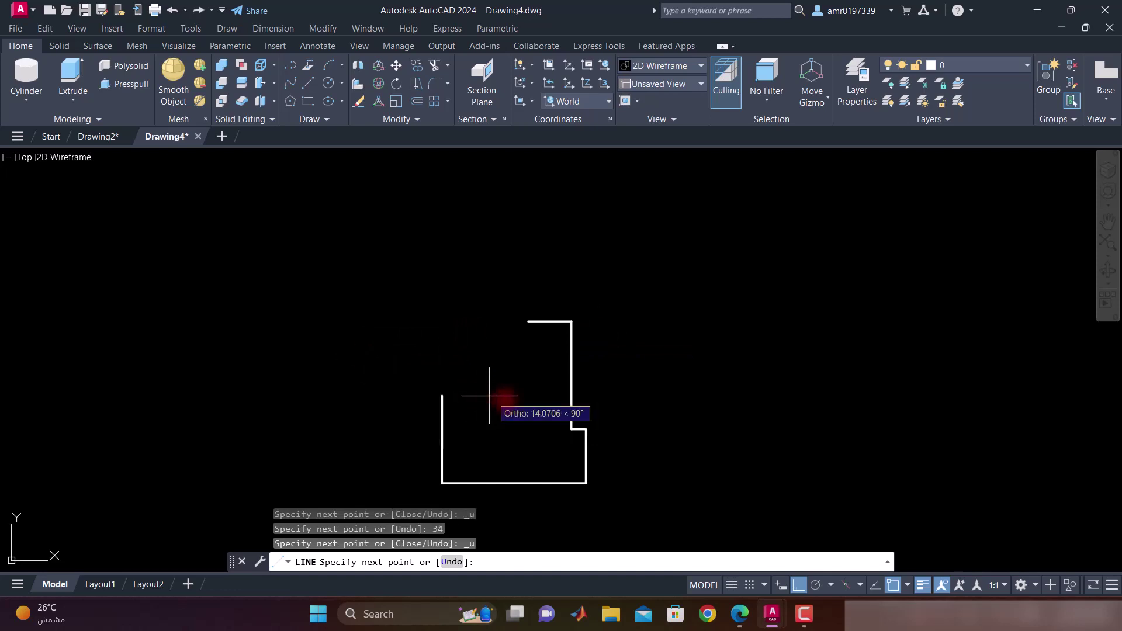
pyautogui.press('Return')
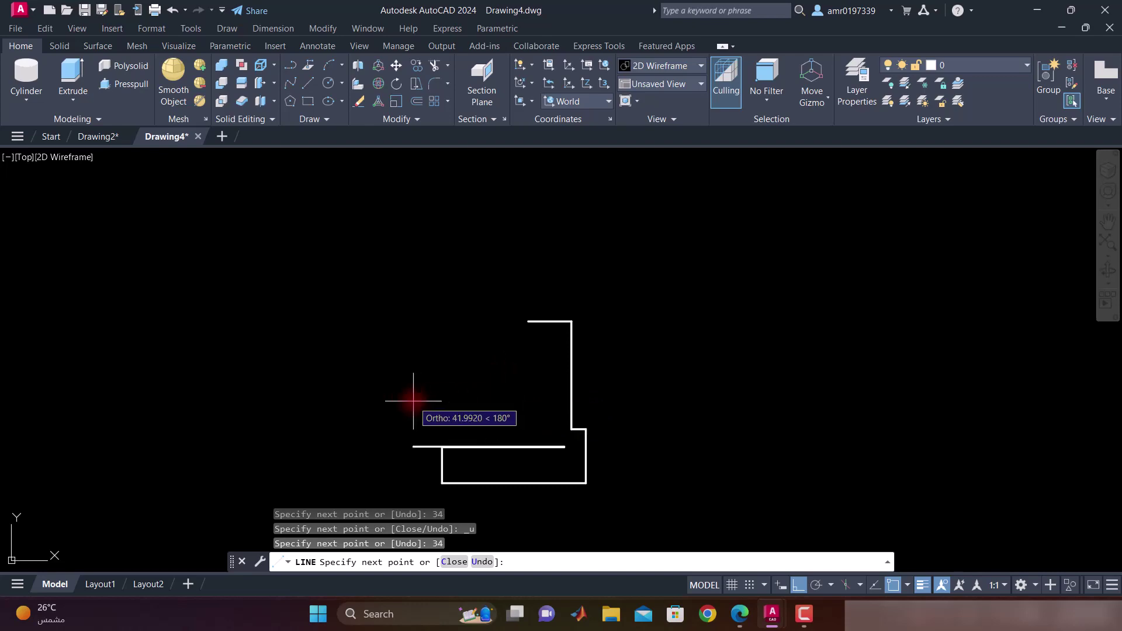
pyautogui.hotkey('ctrl', 'z')
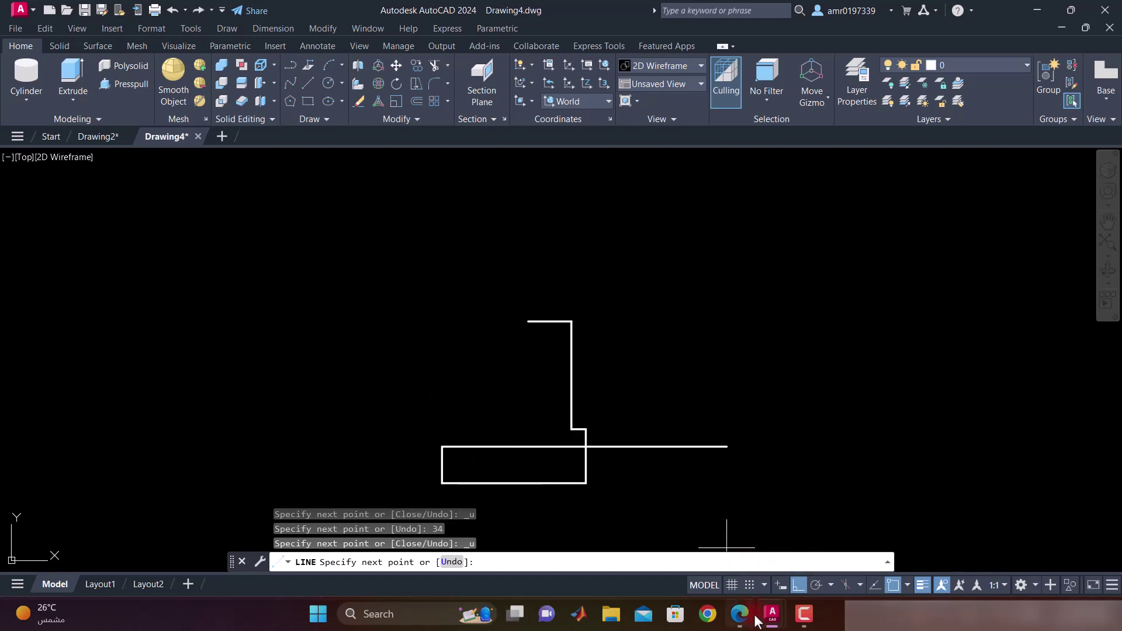
pyautogui.click(740, 613)
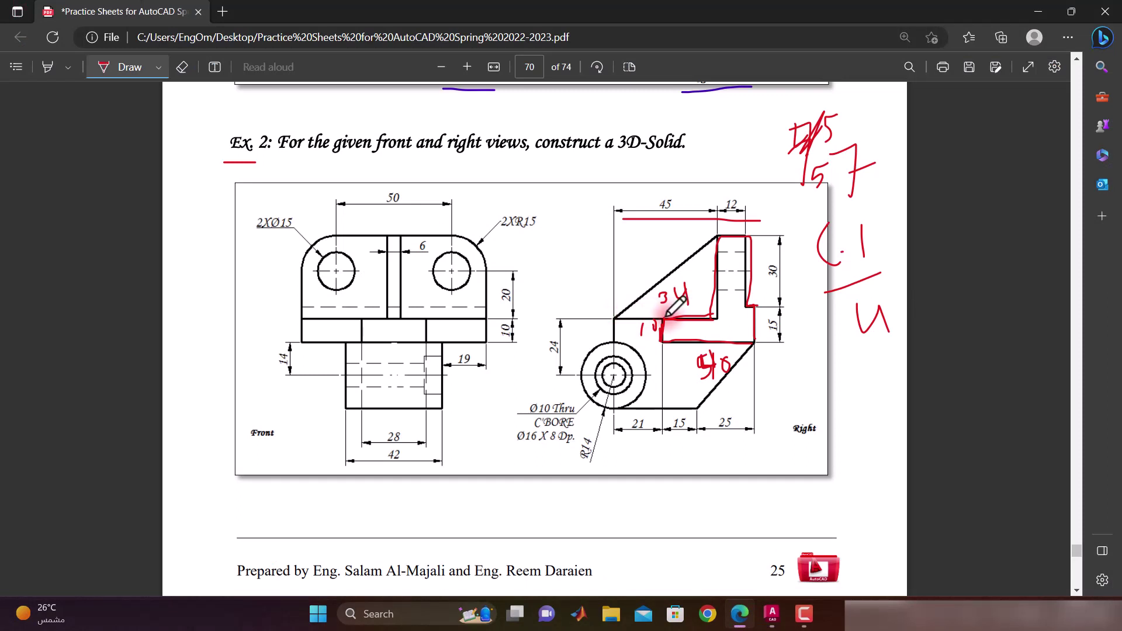
# Step: Erase the red 34 note, ink a vertical guide through the right view, and circle 45
pyautogui.click(181, 70)
pyautogui.moveTo(670, 295); pyautogui.dragTo(680, 290)
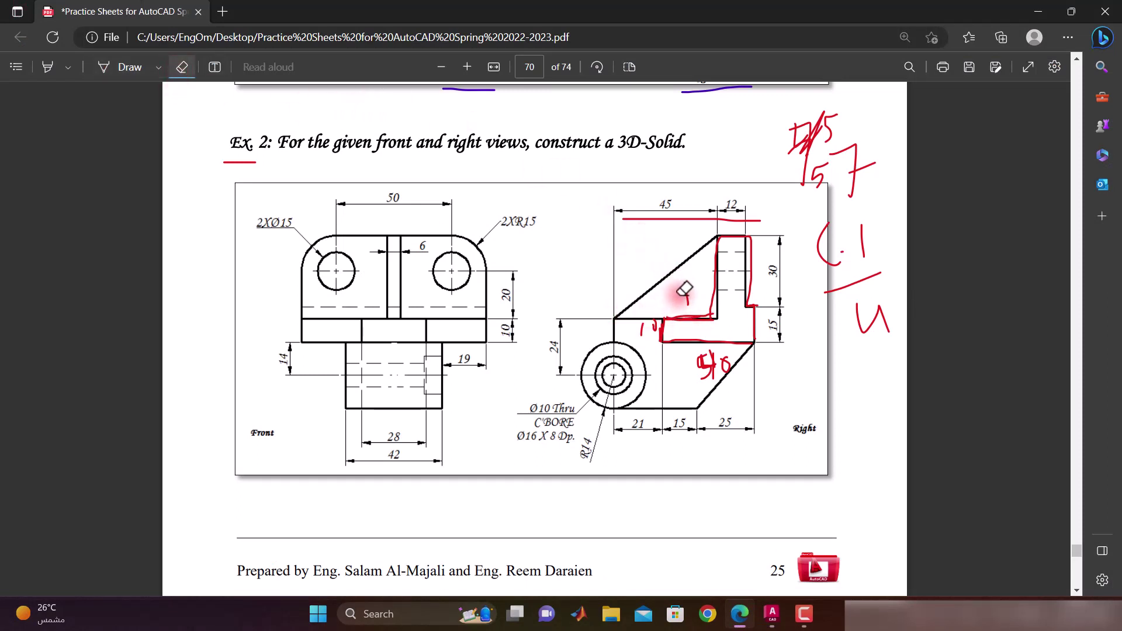
pyautogui.click(132, 67)
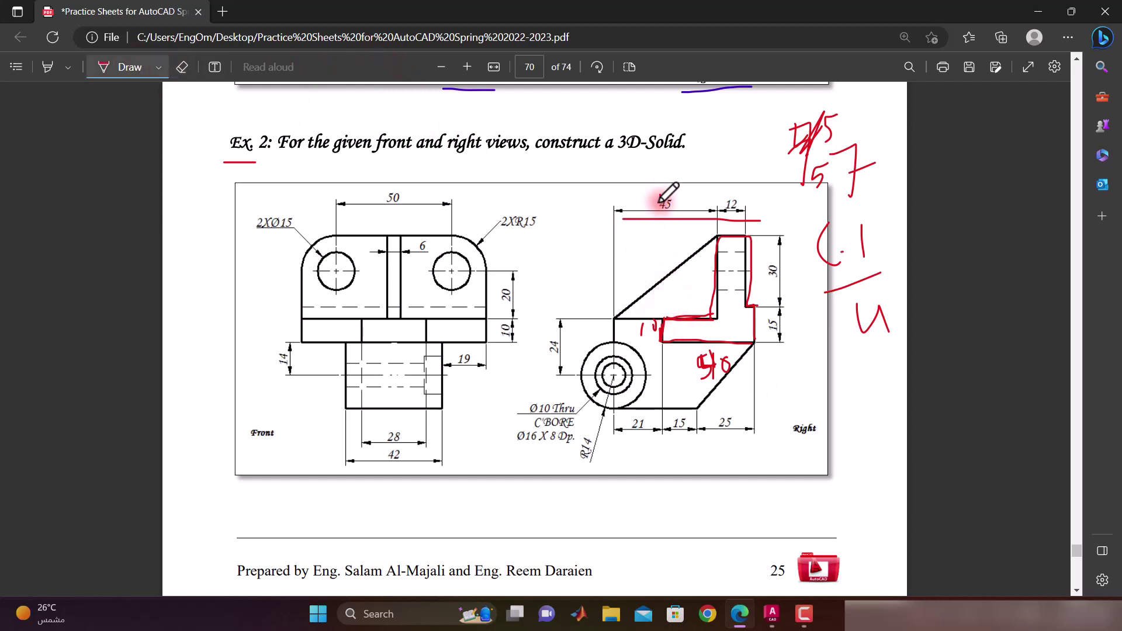
pyautogui.moveTo(659, 199); pyautogui.dragTo(655, 449)
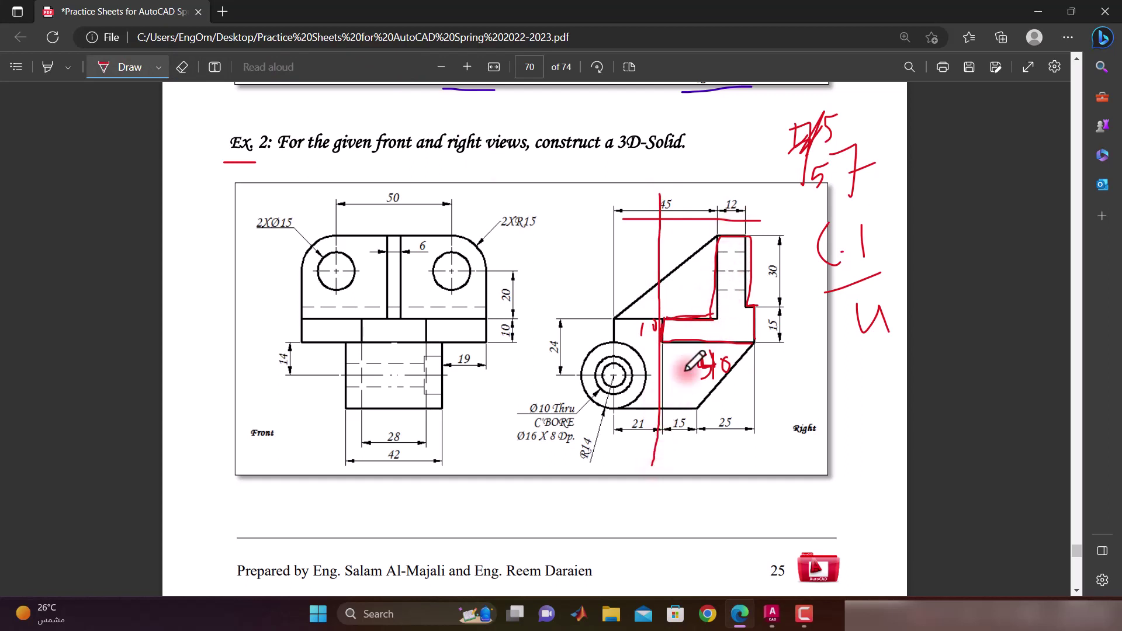
pyautogui.moveTo(656, 198); pyautogui.dragTo(755, 175)
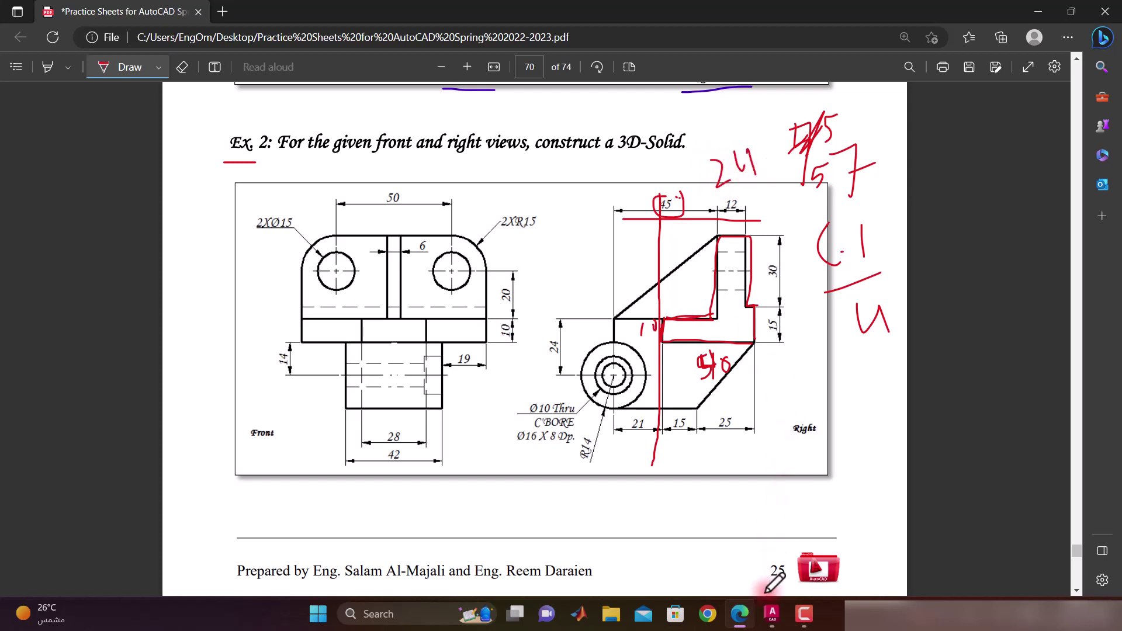
pyautogui.moveTo(771, 613)
pyautogui.click(836, 531)
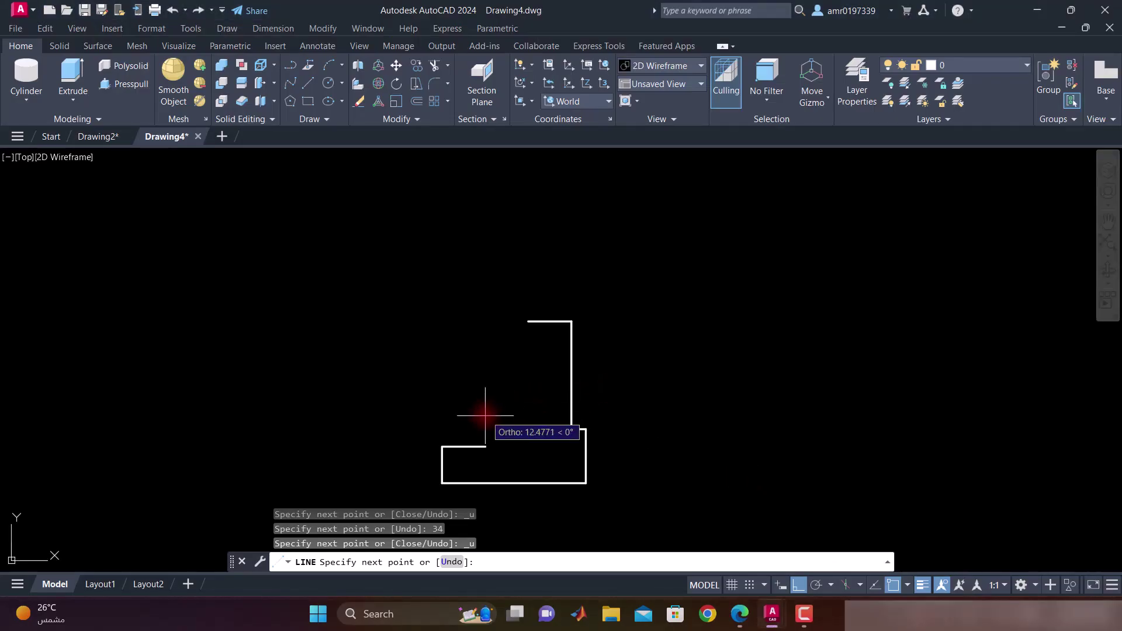
# Step: Close the outline with a 24-unit segment and convert the L-shape into a region
pyautogui.write('24')
pyautogui.press('Return')
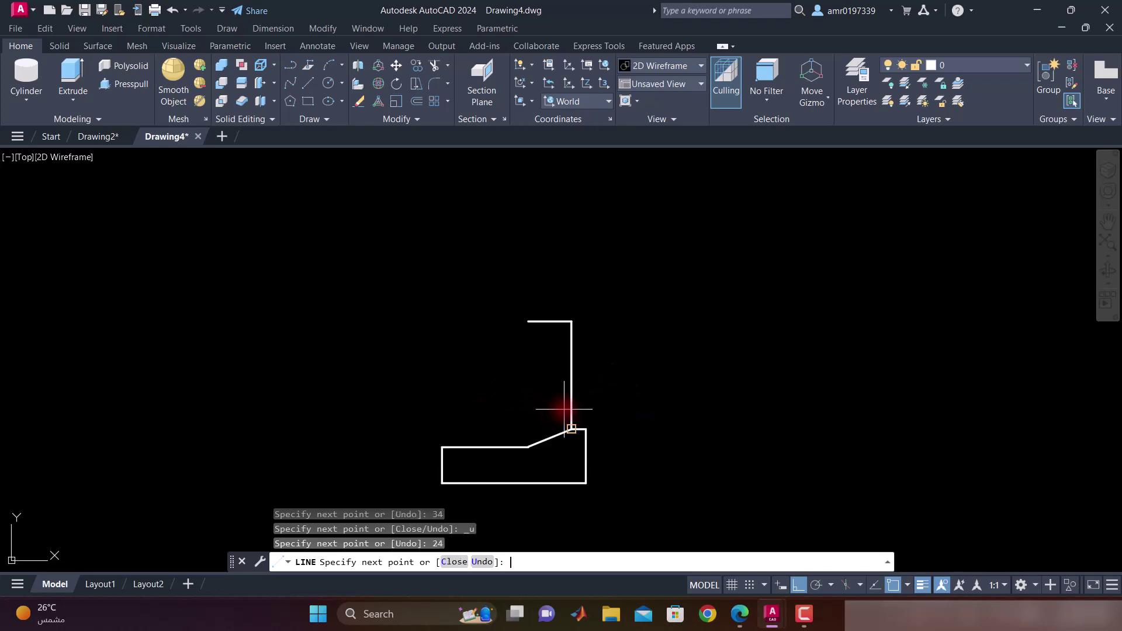
pyautogui.press('Escape')
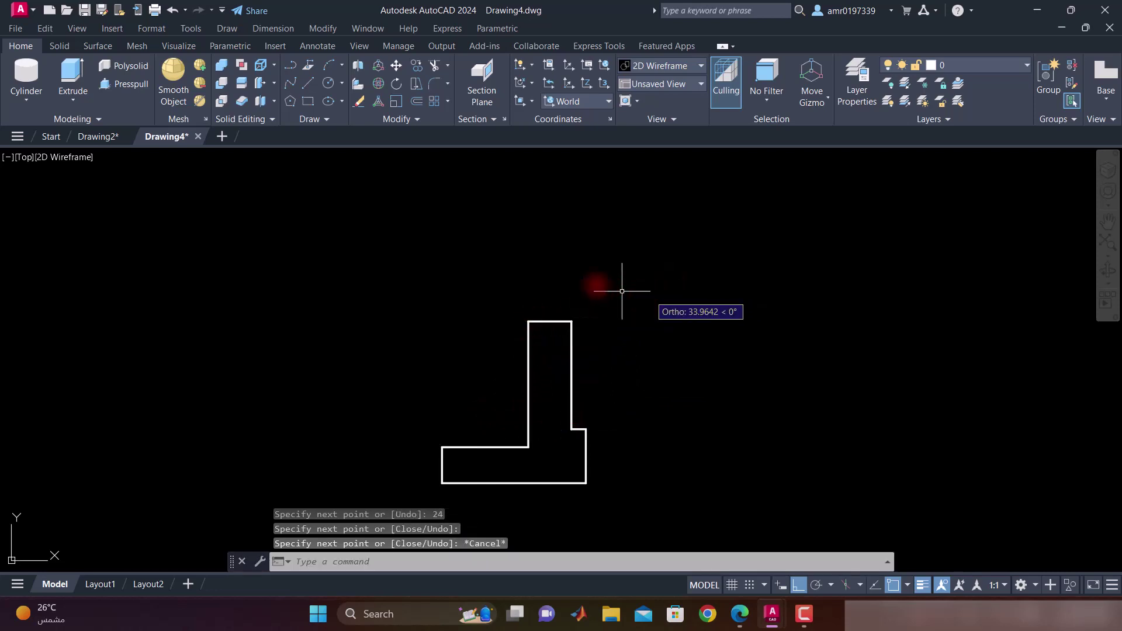
pyautogui.write('reg')
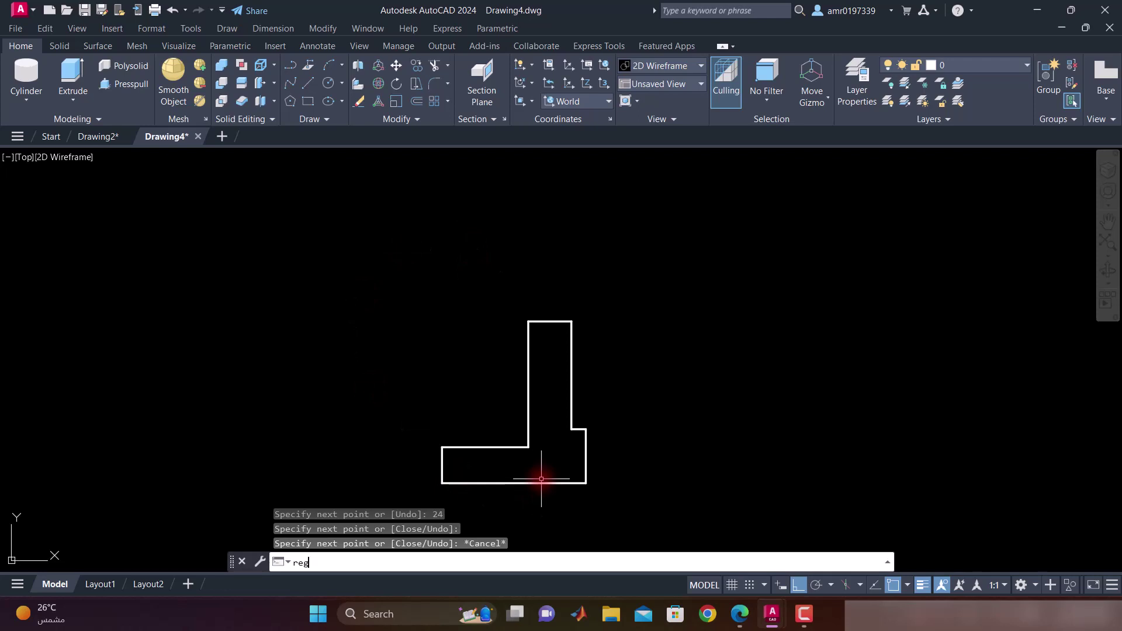
pyautogui.press('Return')
pyautogui.click(344, 247)
pyautogui.click(698, 488)
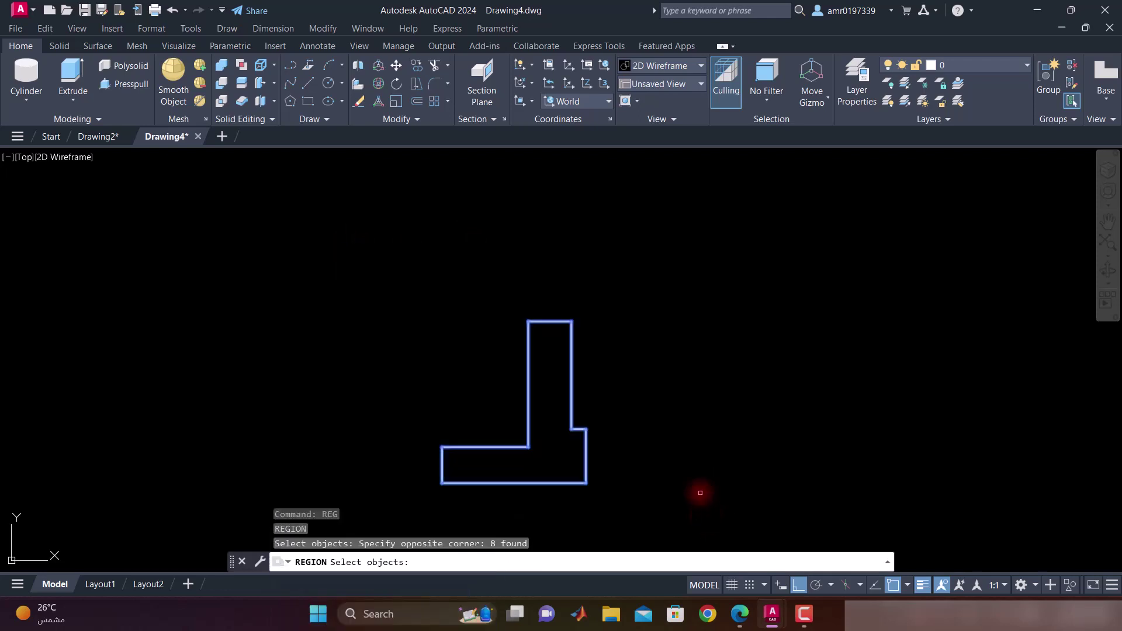
pyautogui.press('Return')
# Step: Check the region in SE Isometric, return to Top, and cut everything to the clipboard
pyautogui.click(68, 158)
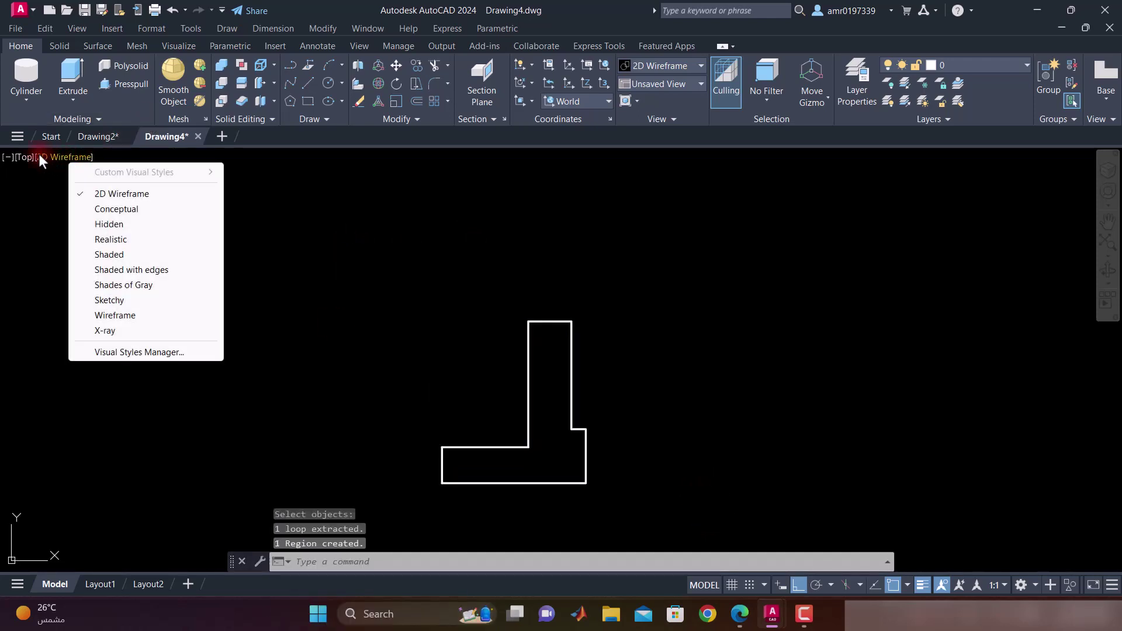
pyautogui.click(26, 157)
pyautogui.click(109, 300)
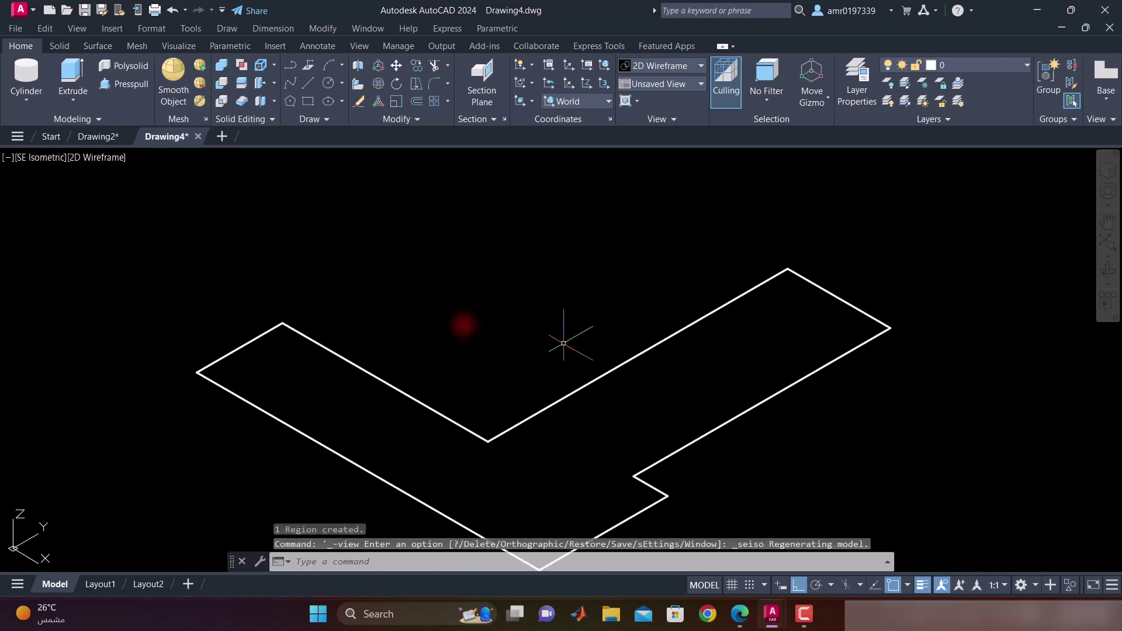
pyautogui.click(46, 158)
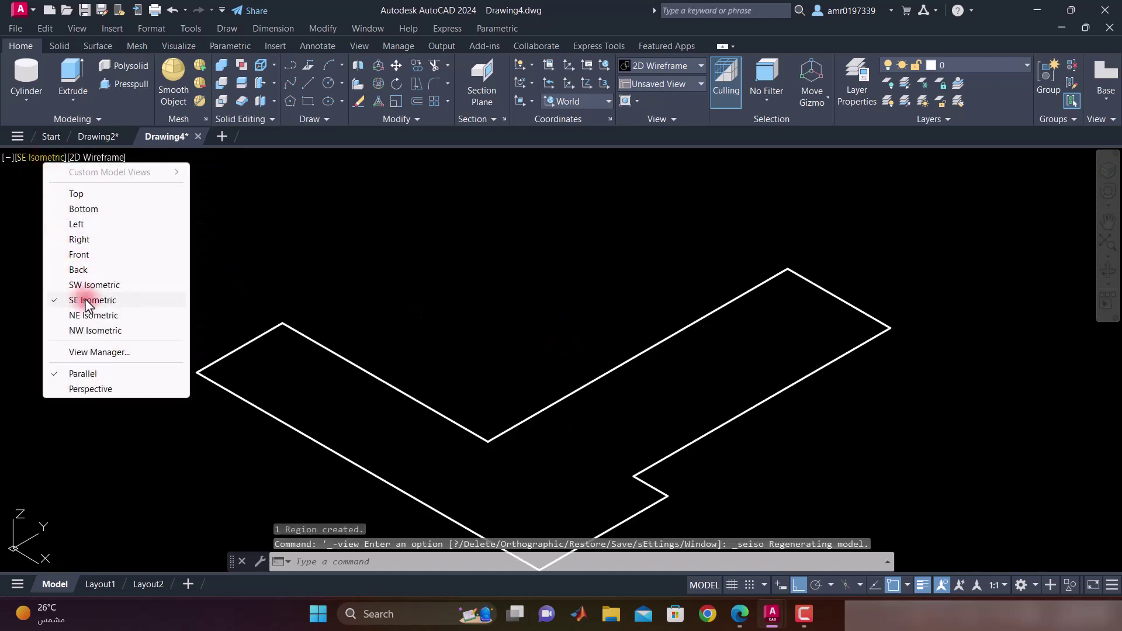
pyautogui.scroll(-4, 321, 303)
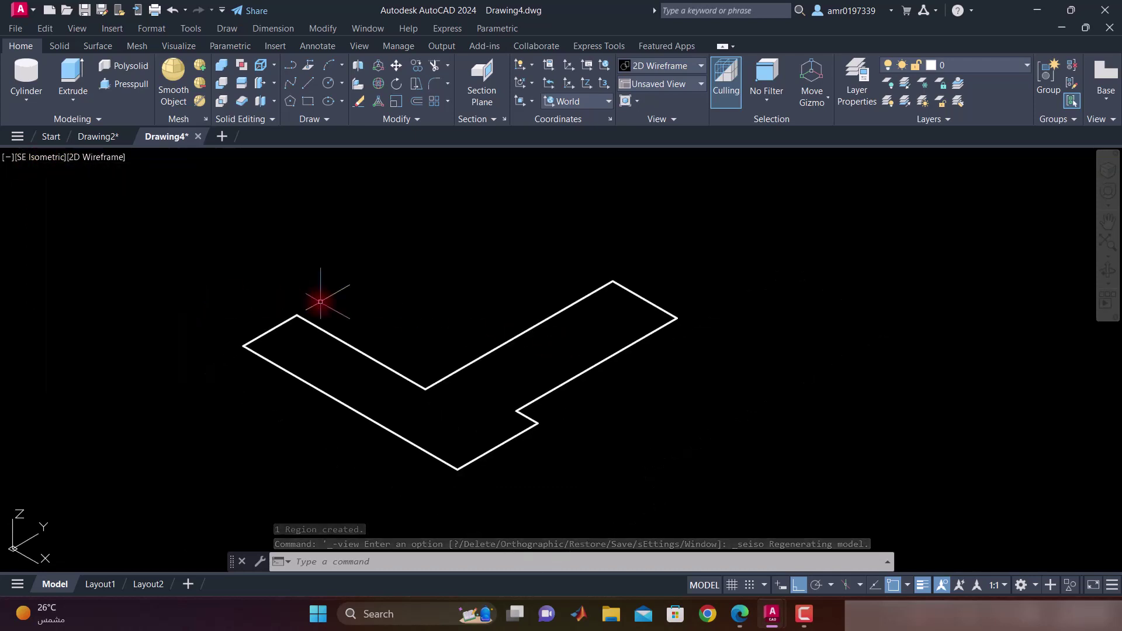
pyautogui.click(29, 157)
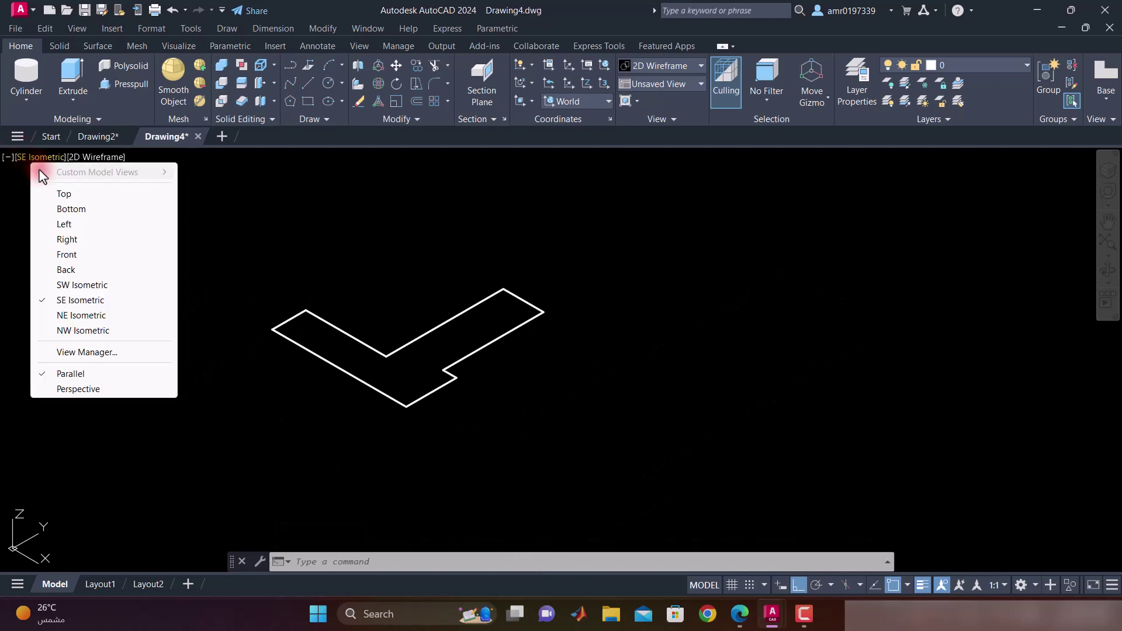
pyautogui.click(53, 194)
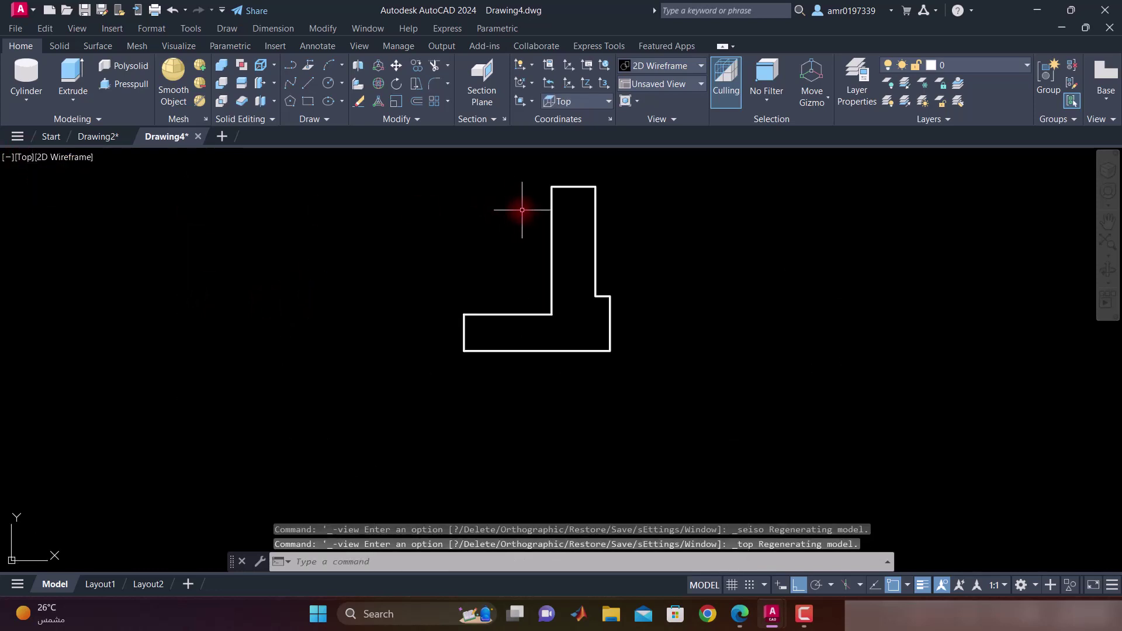
pyautogui.hotkey('ctrl', 'a')
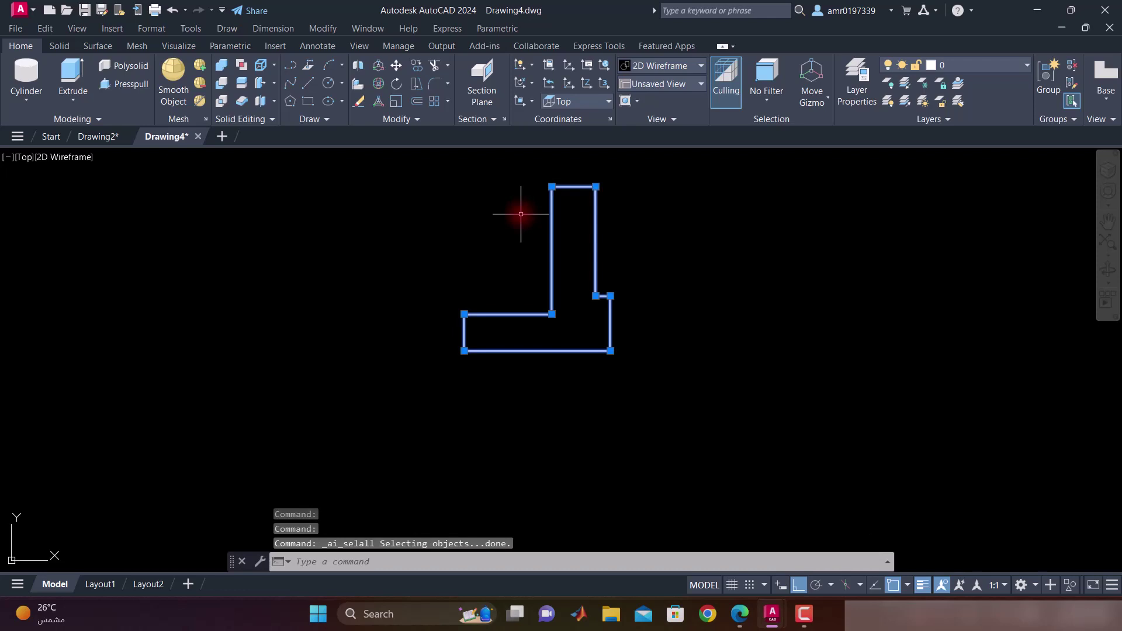
pyautogui.hotkey('ctrl', 'x')
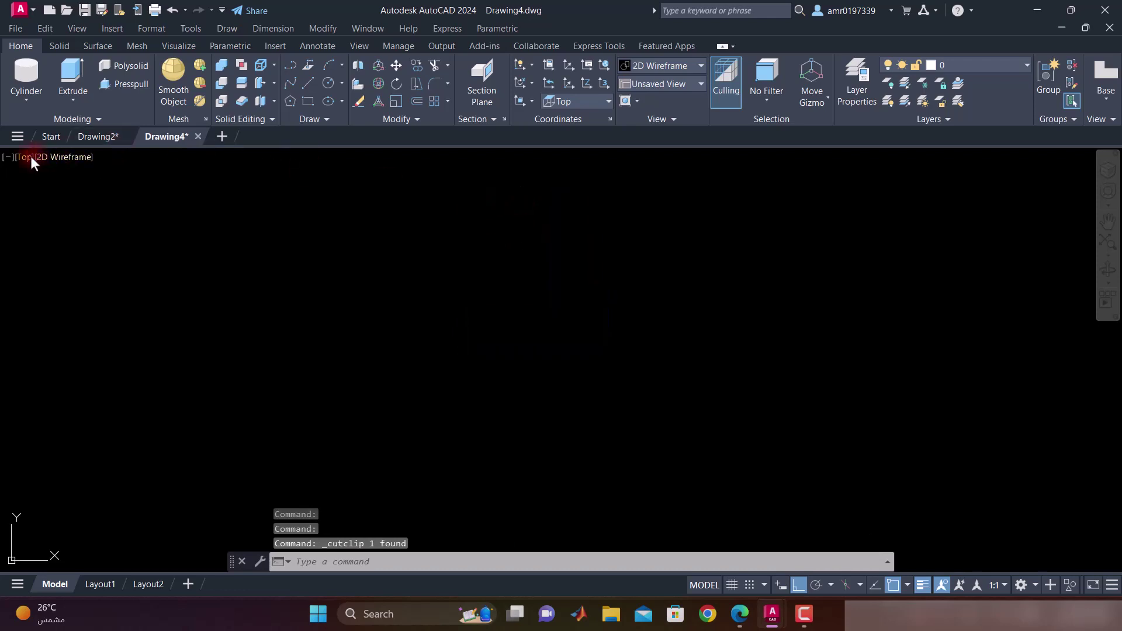
# Step: Switch to the Right view and paste the L-shaped region there
pyautogui.click(26, 157)
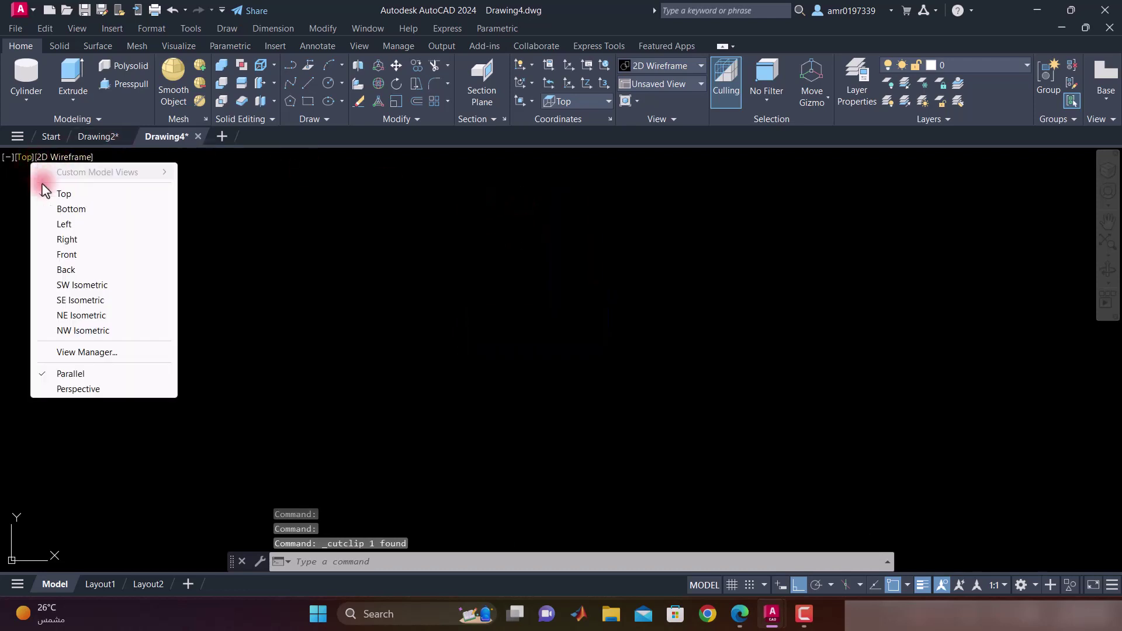
pyautogui.click(76, 243)
pyautogui.hotkey('ctrl', 'v')
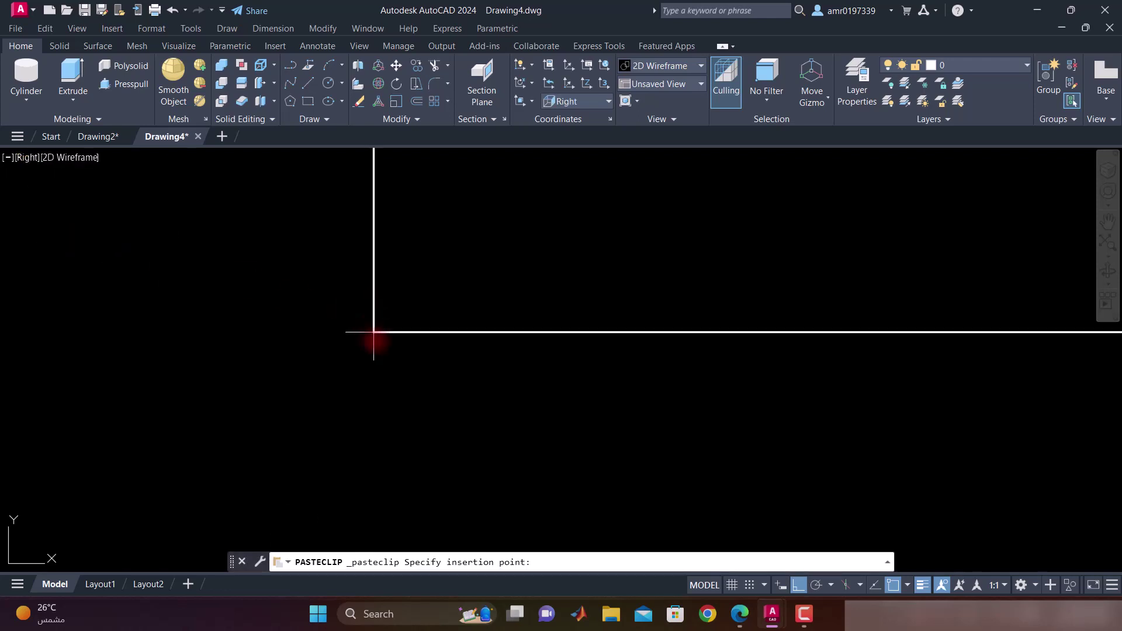
pyautogui.click(328, 534)
pyautogui.scroll(-2, 193, 318)
pyautogui.scroll(-1, 189, 311)
pyautogui.scroll(2, 189, 310)
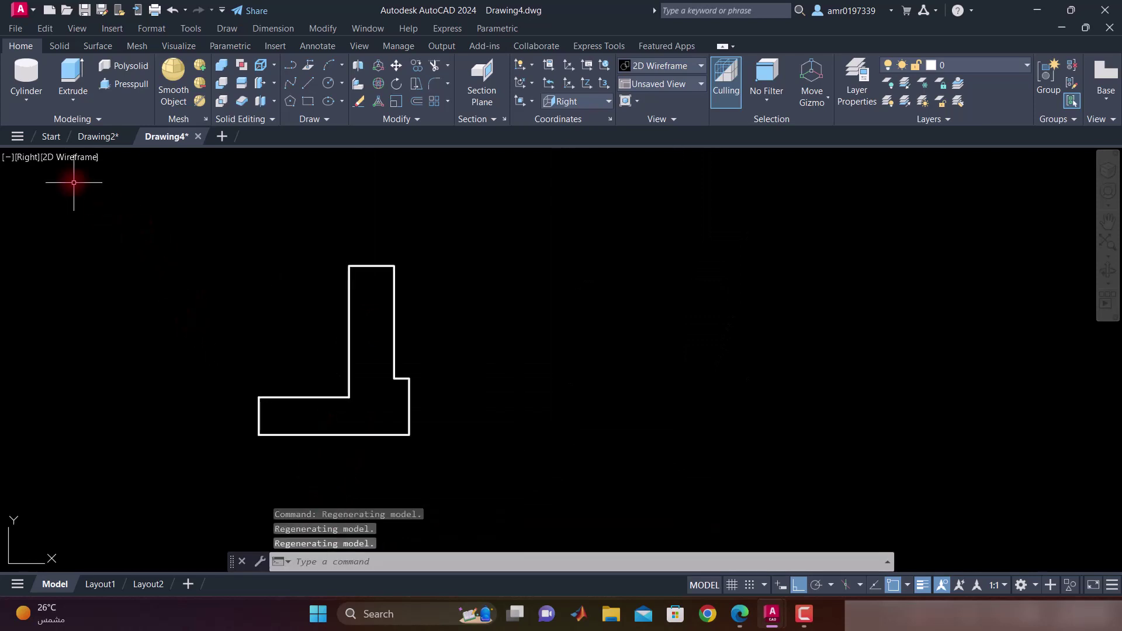
# Step: View the upright region in SE Isometric, then bring the exercise PDF back
pyautogui.click(32, 159)
pyautogui.click(76, 298)
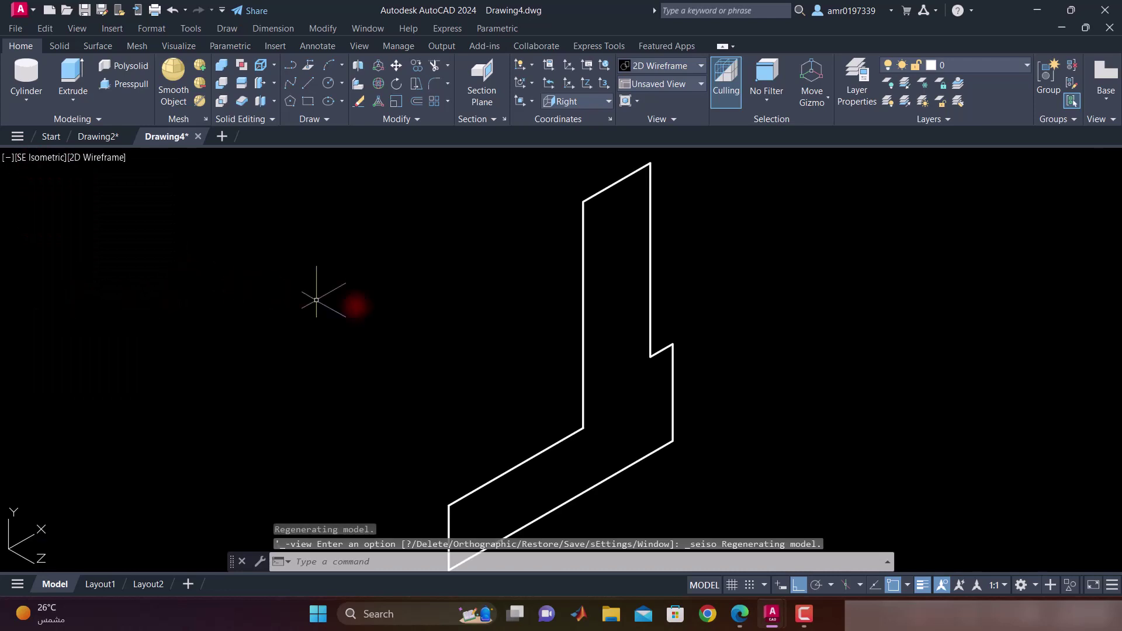
pyautogui.scroll(-2, 451, 318)
pyautogui.scroll(-2, 462, 292)
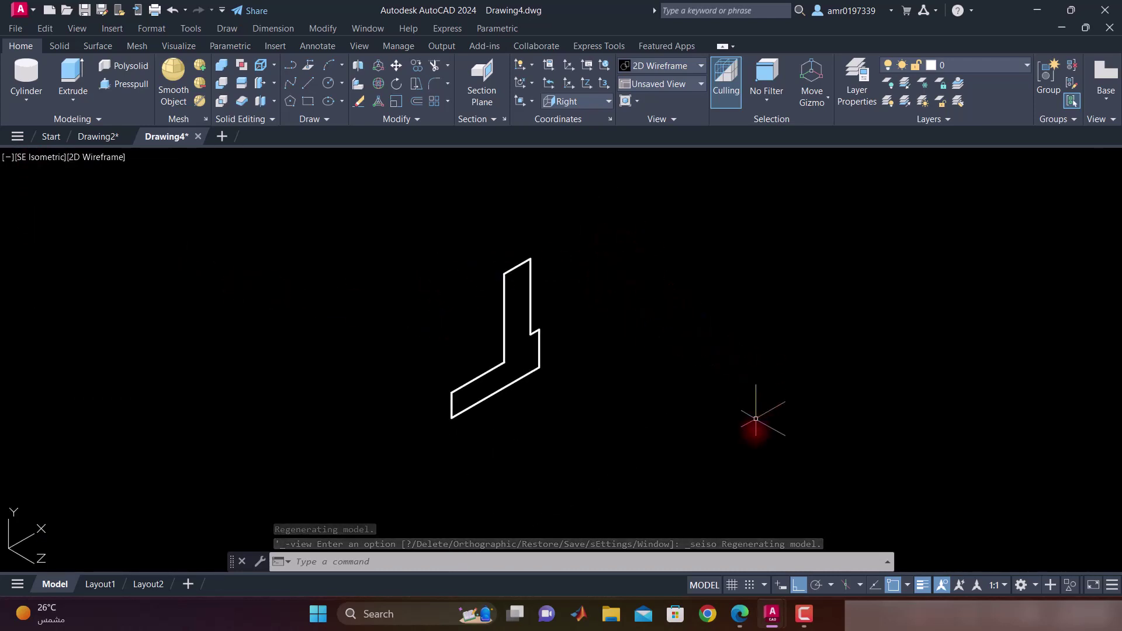
pyautogui.click(740, 613)
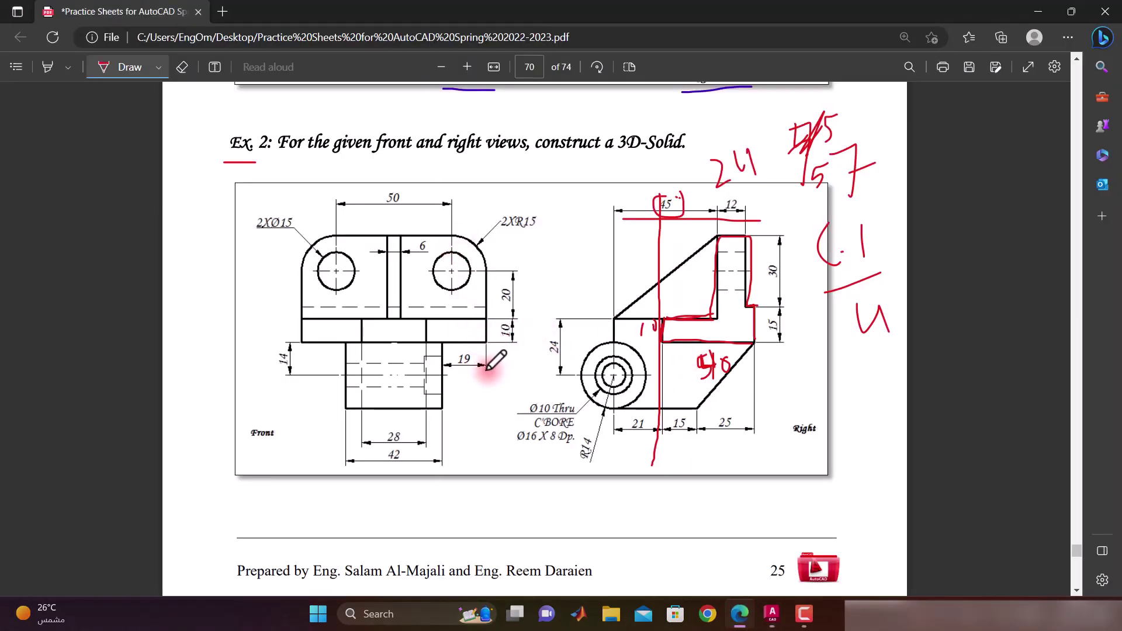
# Step: Draw a horizontal red guide across the front view, then erase it again
pyautogui.moveTo(487, 369); pyautogui.dragTo(203, 372)
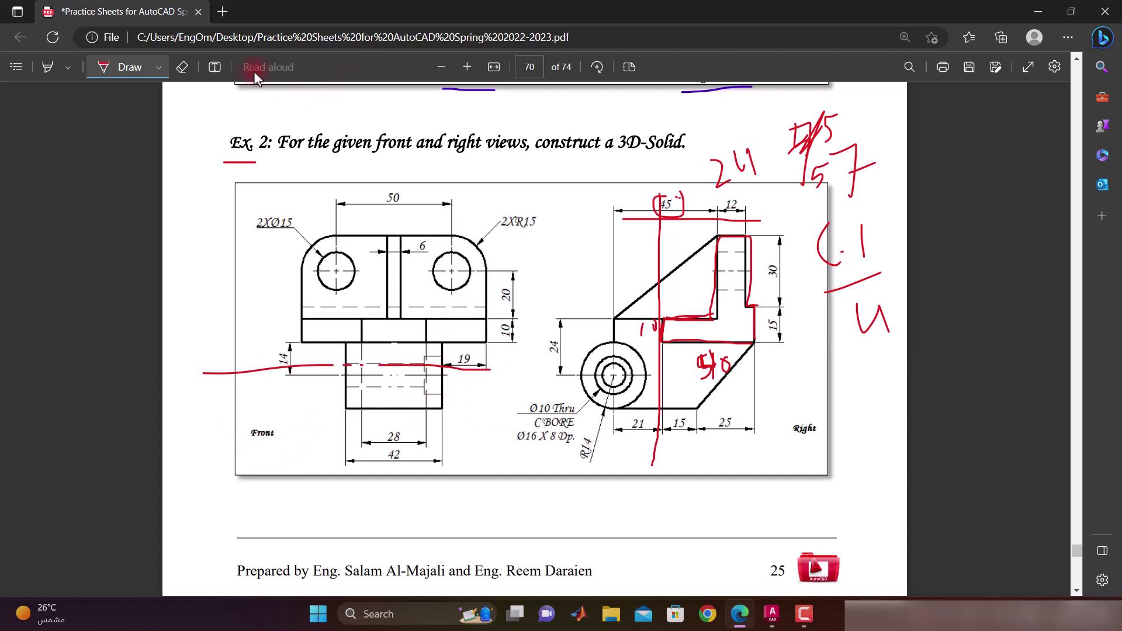
pyautogui.click(188, 68)
pyautogui.click(409, 366)
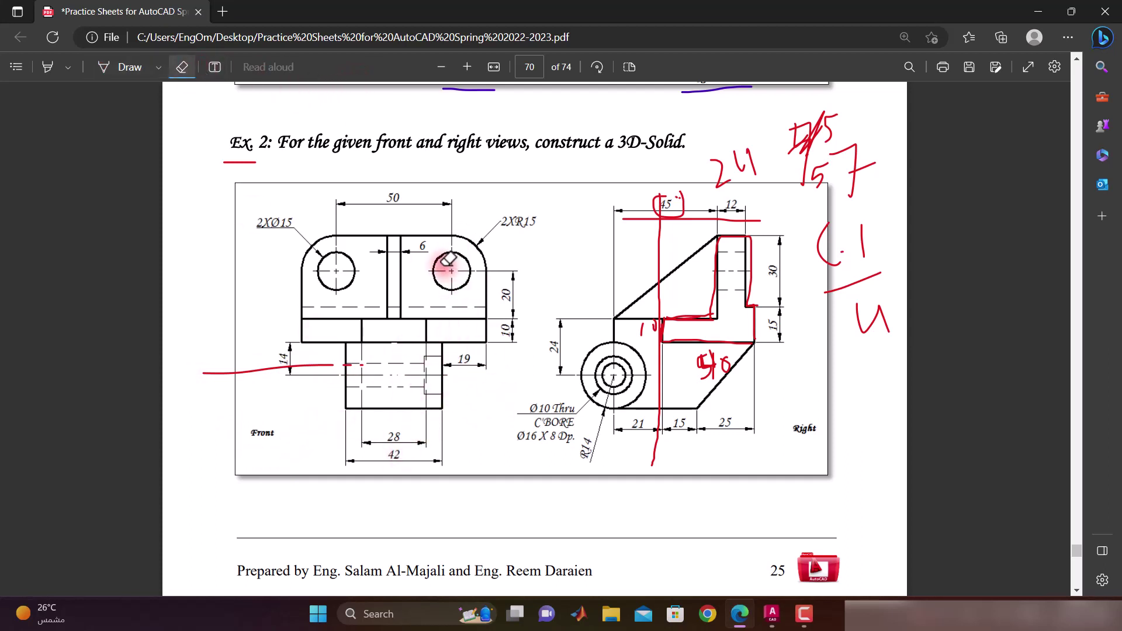
pyautogui.click(252, 370)
pyautogui.click(353, 364)
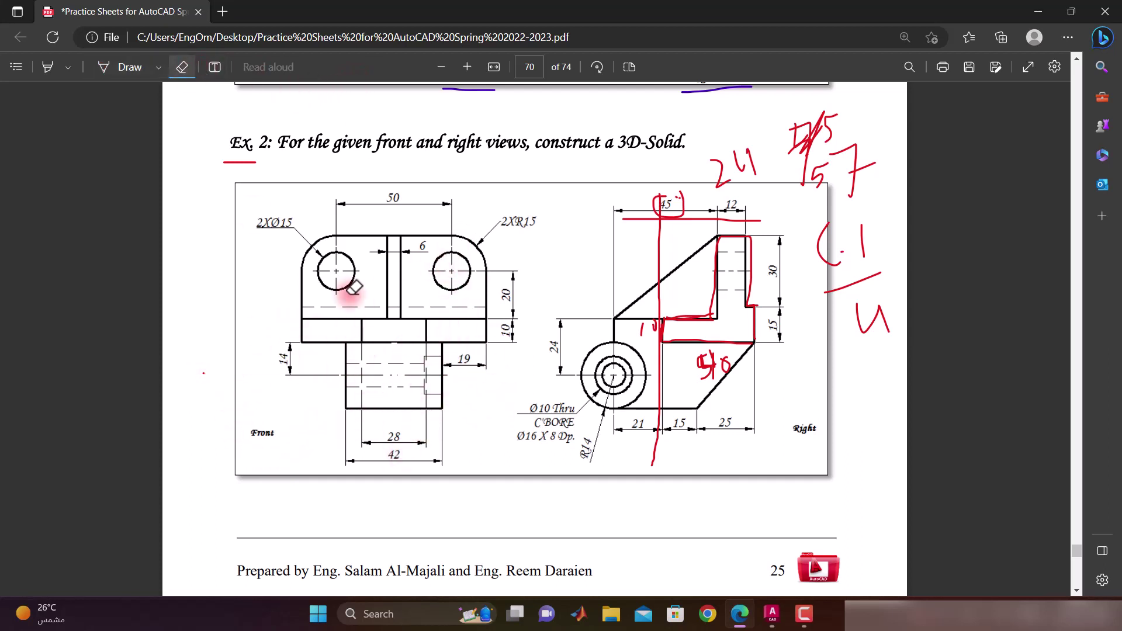
# Step: Circle the 50 dimension in red and ink lines through both hole centres
pyautogui.click(130, 68)
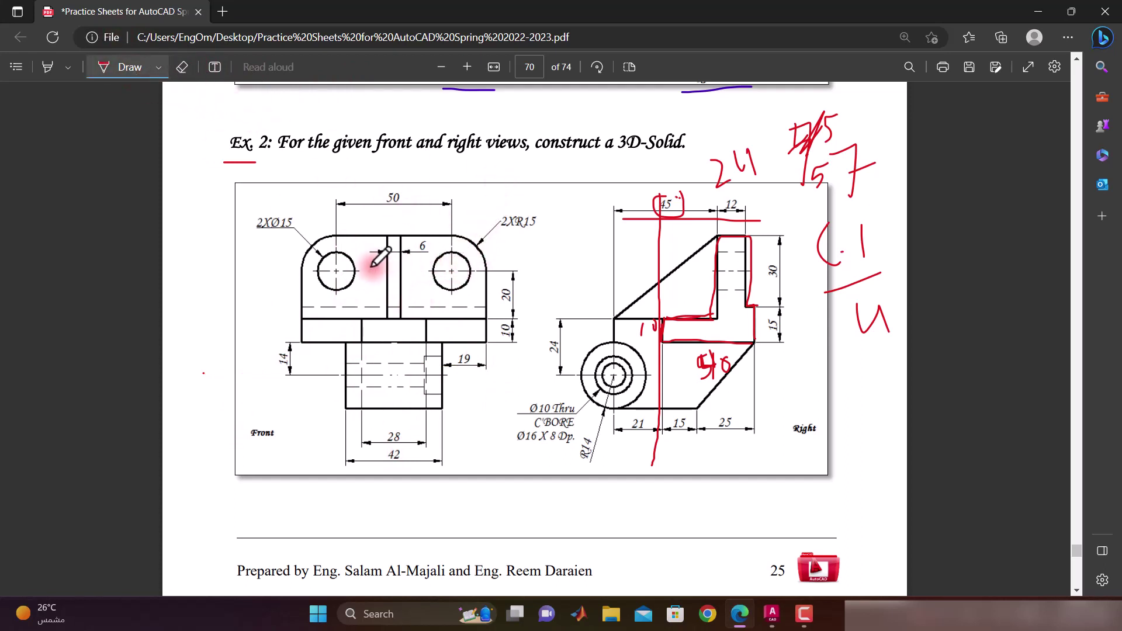
pyautogui.moveTo(378, 186)
pyautogui.mouseDown()
pyautogui.moveTo(420, 179)
pyautogui.moveTo(380, 196)
pyautogui.mouseUp()
pyautogui.click(383, 169)
pyautogui.moveTo(450, 270); pyautogui.dragTo(489, 268)
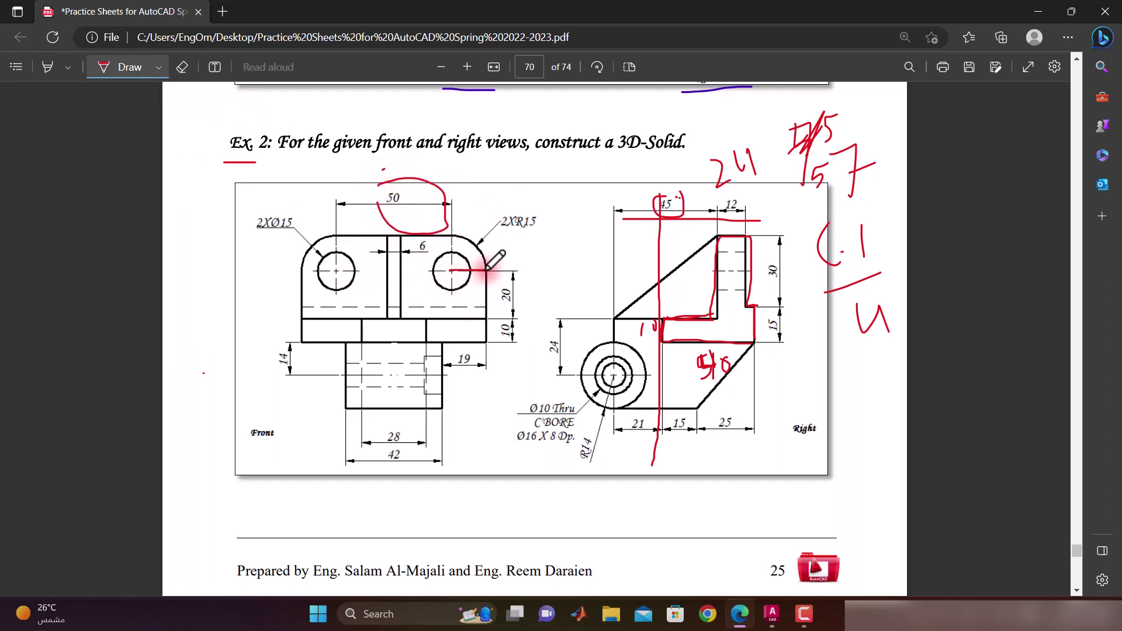
pyautogui.moveTo(336, 271); pyautogui.dragTo(294, 274)
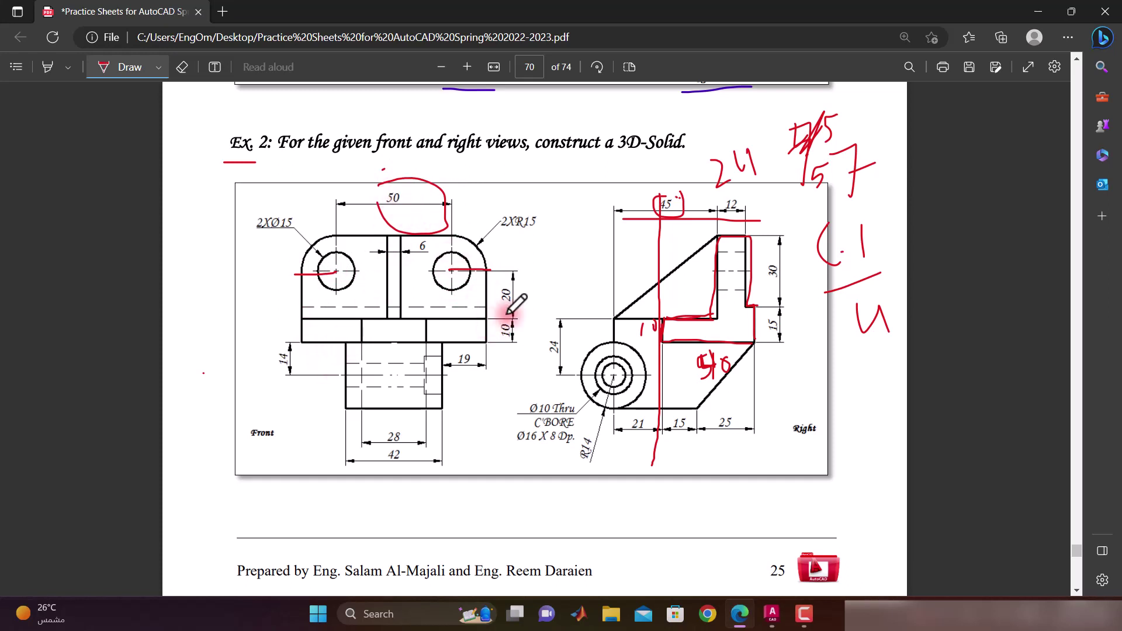
# Step: Extrude the selected L profile to a height of 80, forming the L-bracket solid
pyautogui.moveTo(771, 614)
pyautogui.click(748, 558)
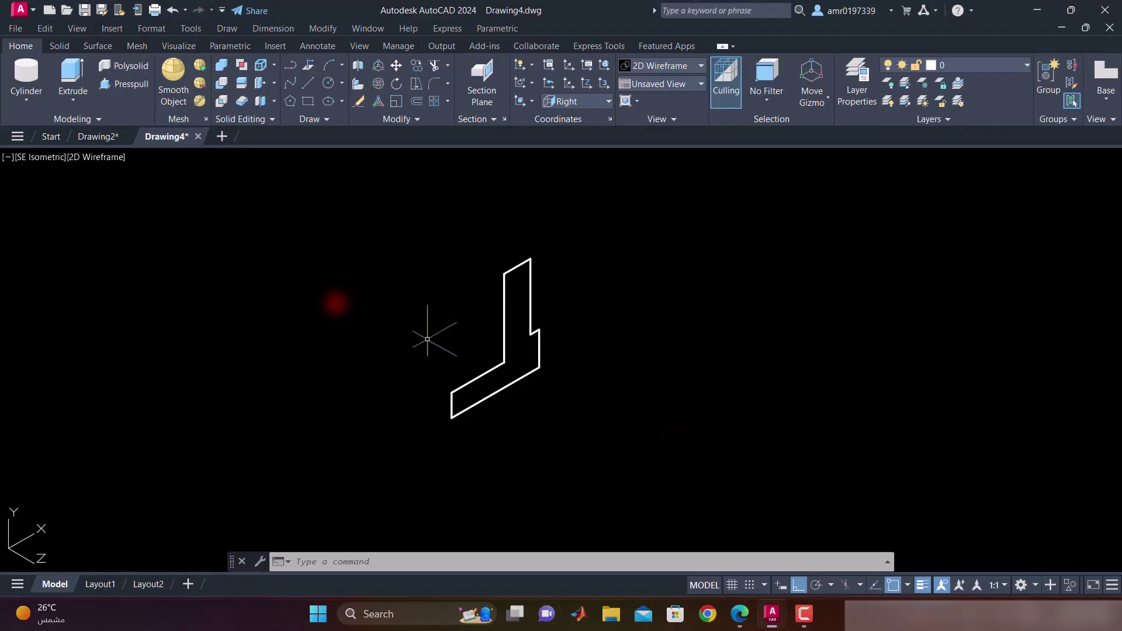
pyautogui.click(72, 71)
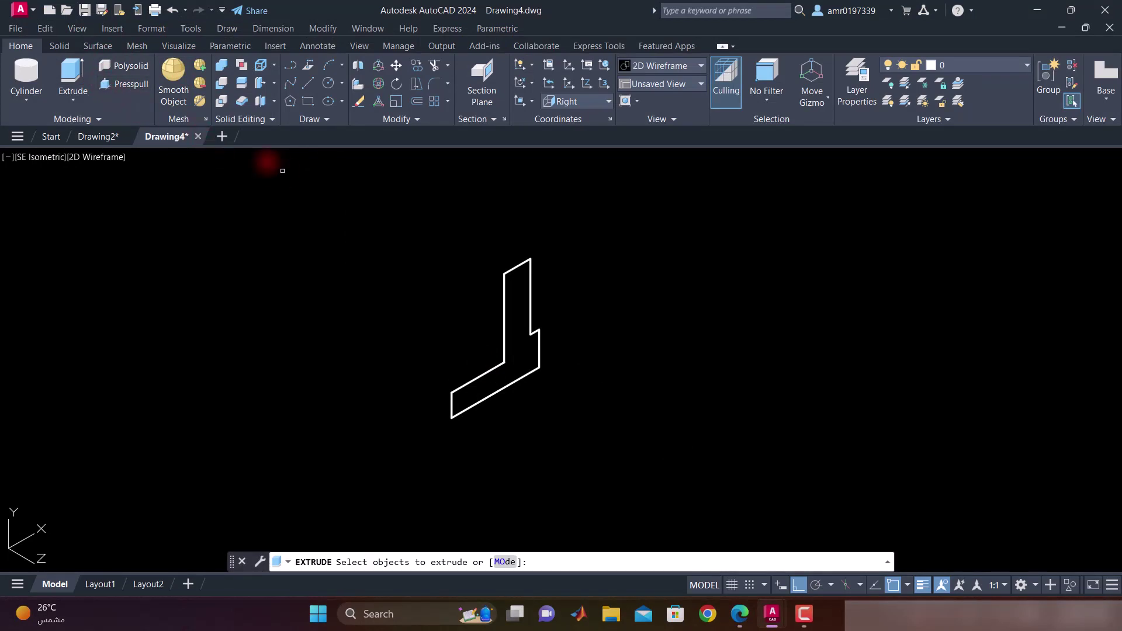
pyautogui.scroll(-1, 55, 53)
pyautogui.scroll(1, 68, 54)
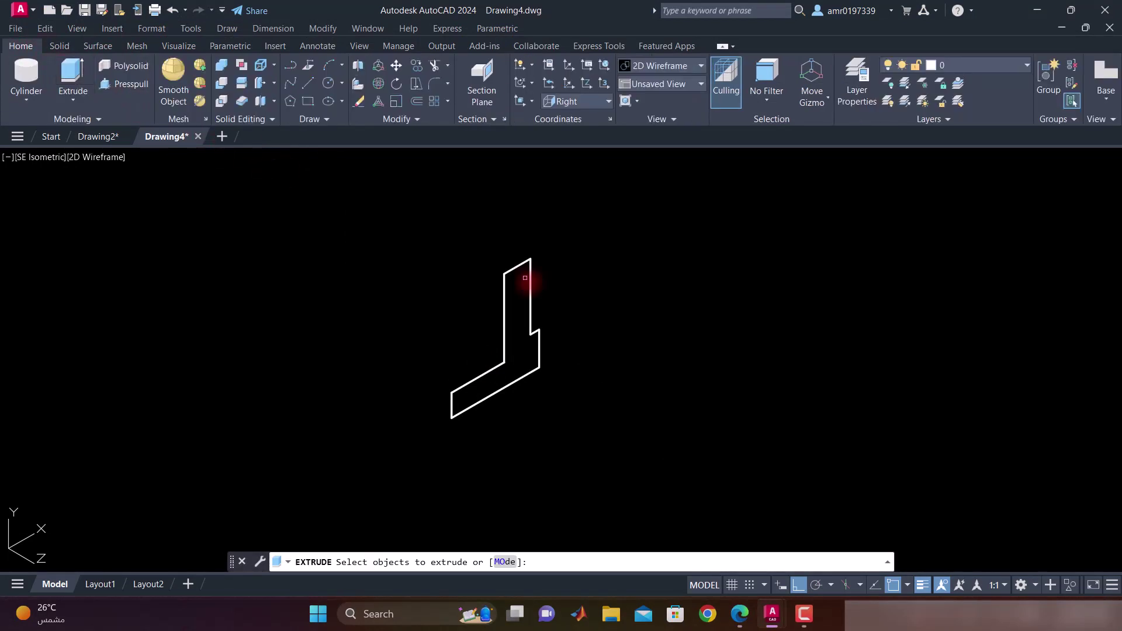
pyautogui.click(531, 285)
pyautogui.click(513, 295)
pyautogui.click(517, 266)
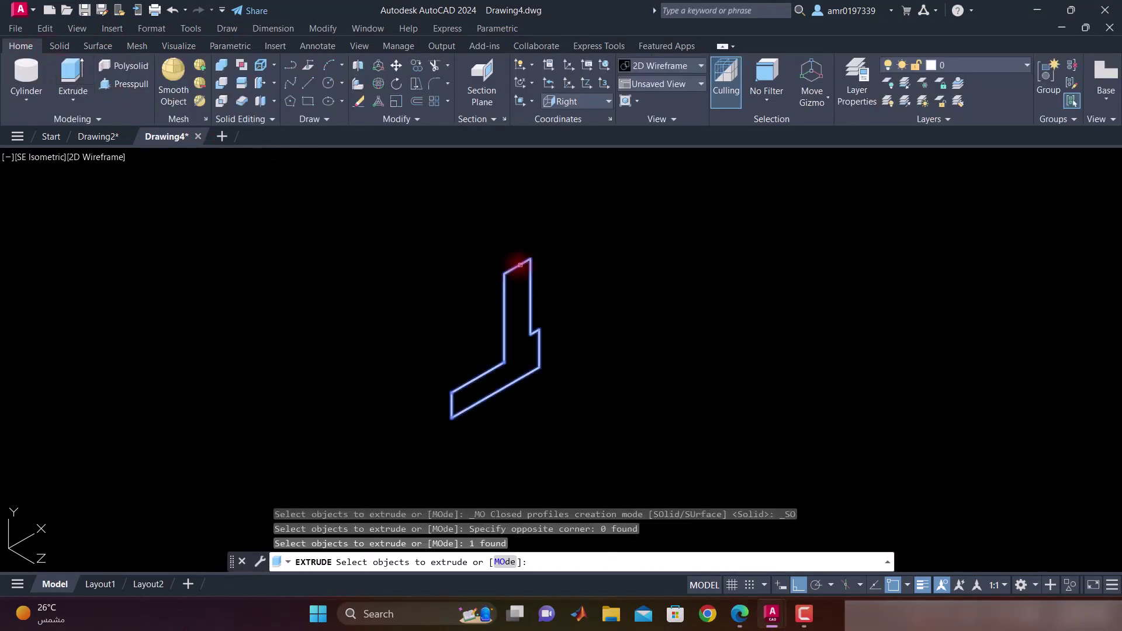
pyautogui.press('Return')
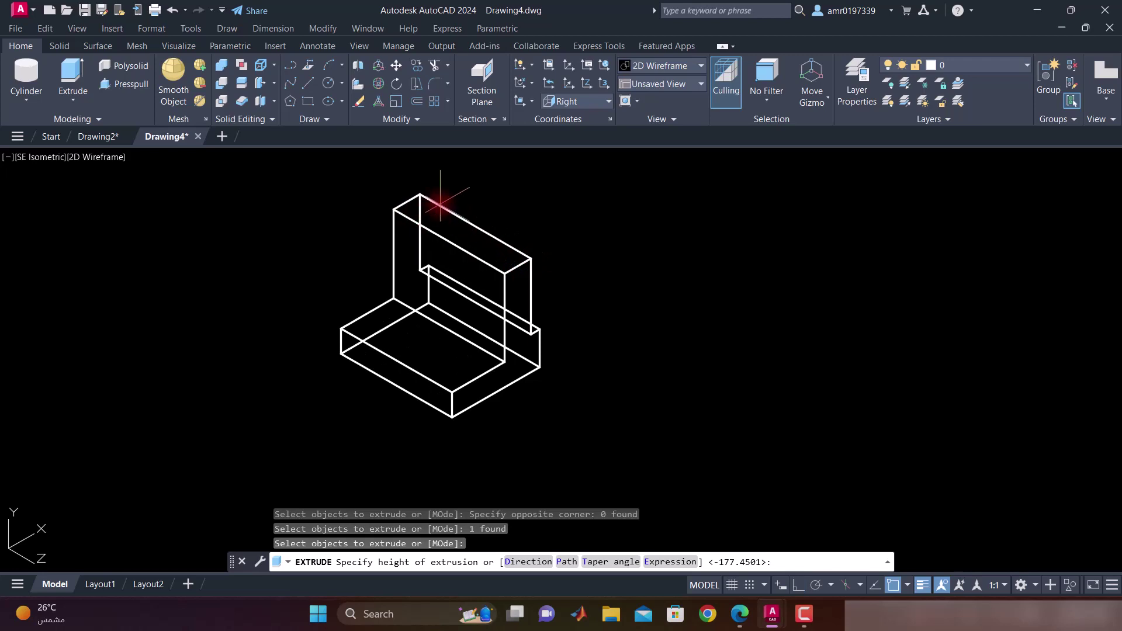
pyautogui.write('80')
pyautogui.press('Return')
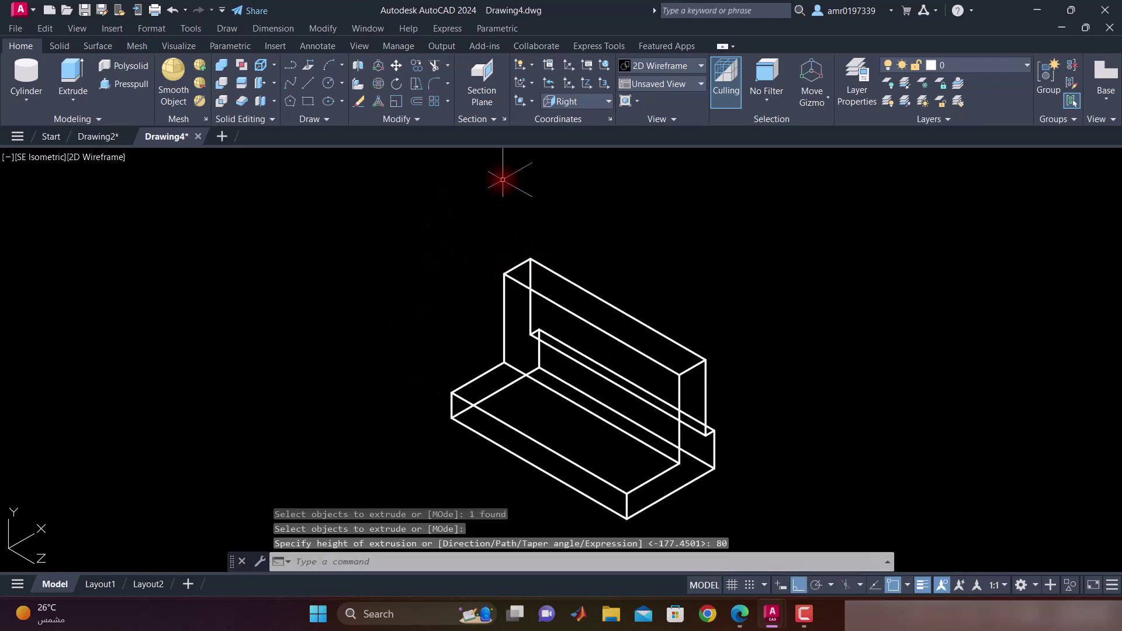
pyautogui.click(106, 157)
# Step: Switch to the Hidden visual style and fillet the upright's top right edge, radius 15
pyautogui.click(166, 229)
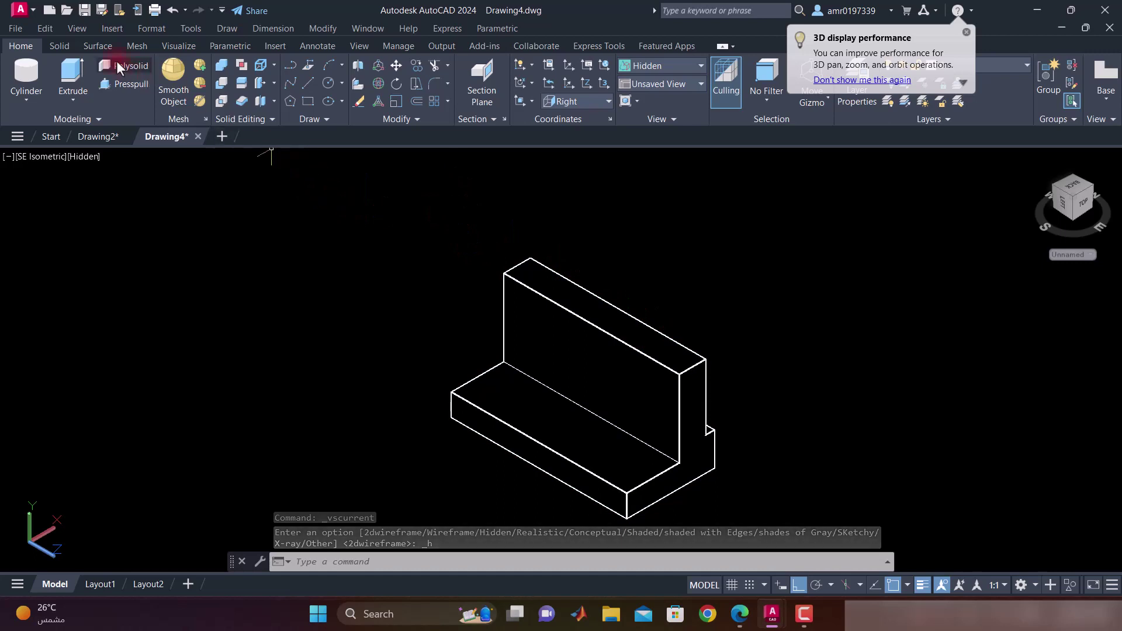
pyautogui.click(71, 44)
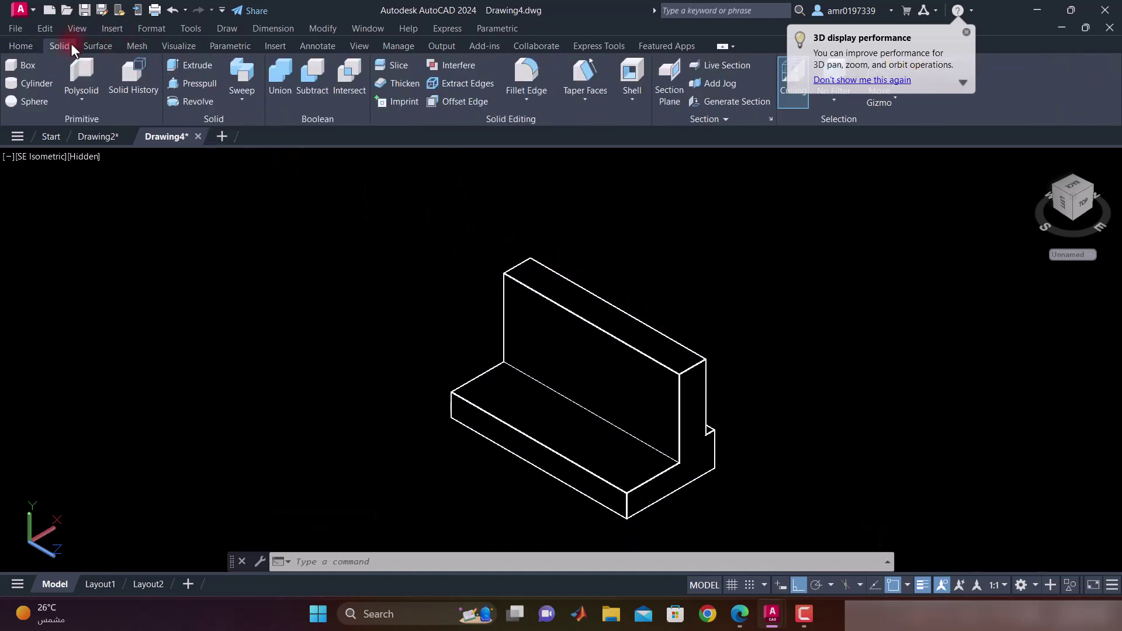
pyautogui.click(532, 101)
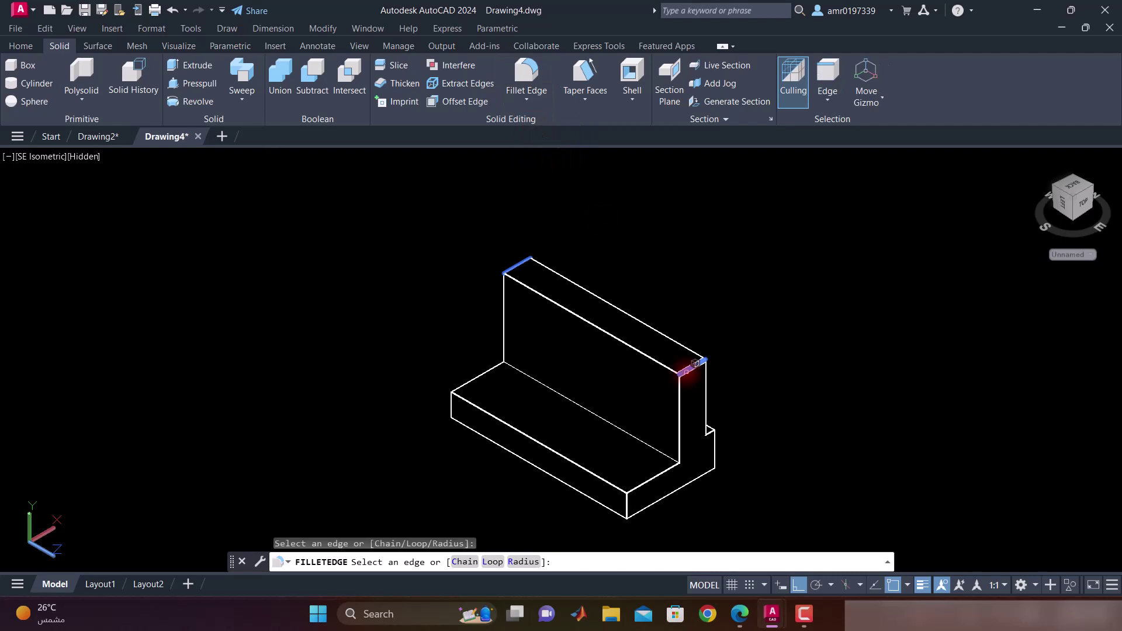
pyautogui.click(693, 366)
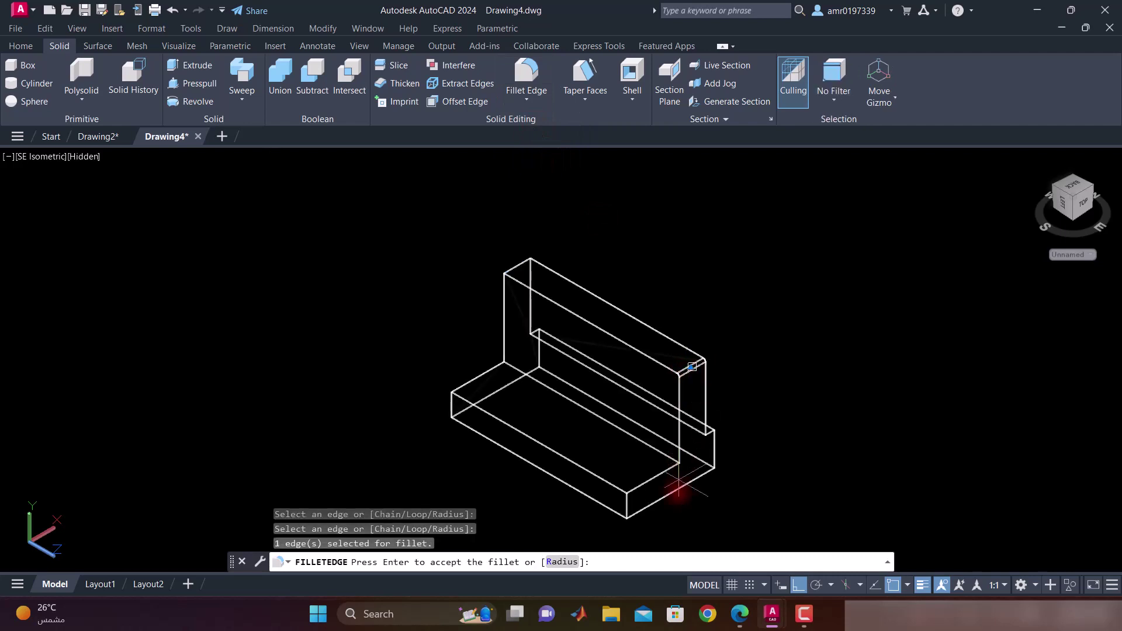
pyautogui.click(562, 562)
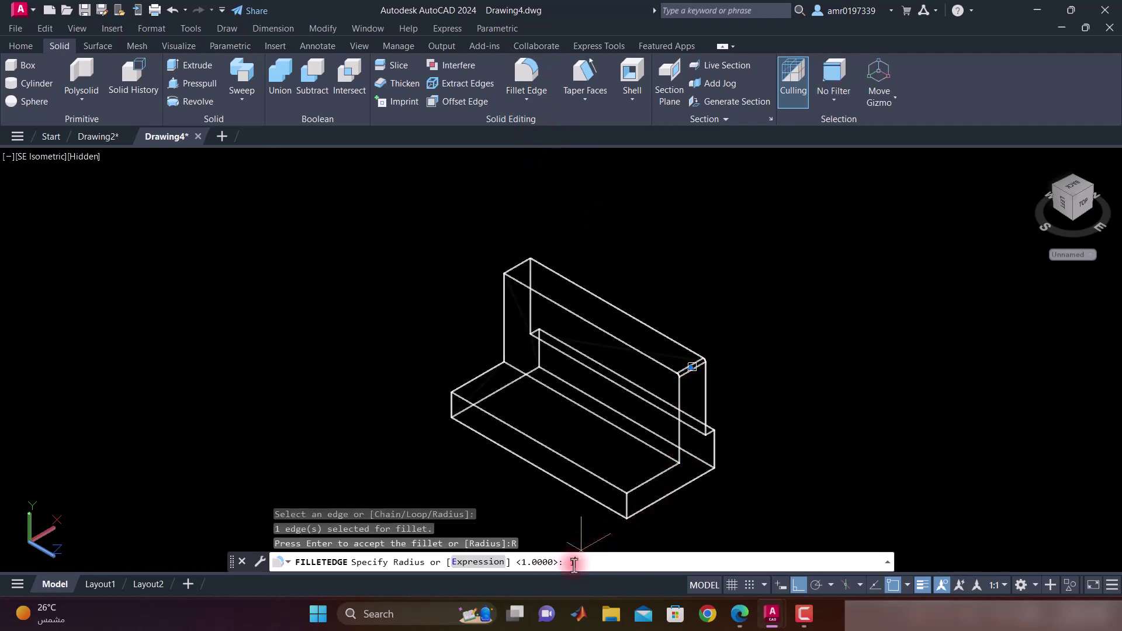
pyautogui.write('15')
pyautogui.press('Return')
pyautogui.press('Return')
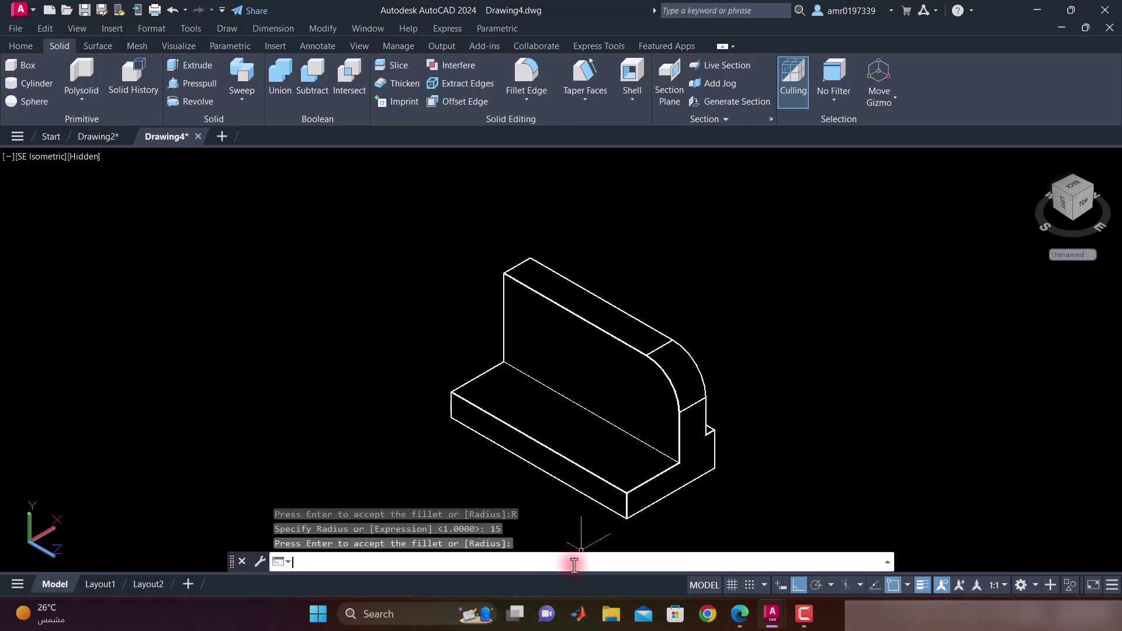
# Step: Fillet the upright's top left edge with radius 15 as well
pyautogui.click(526, 73)
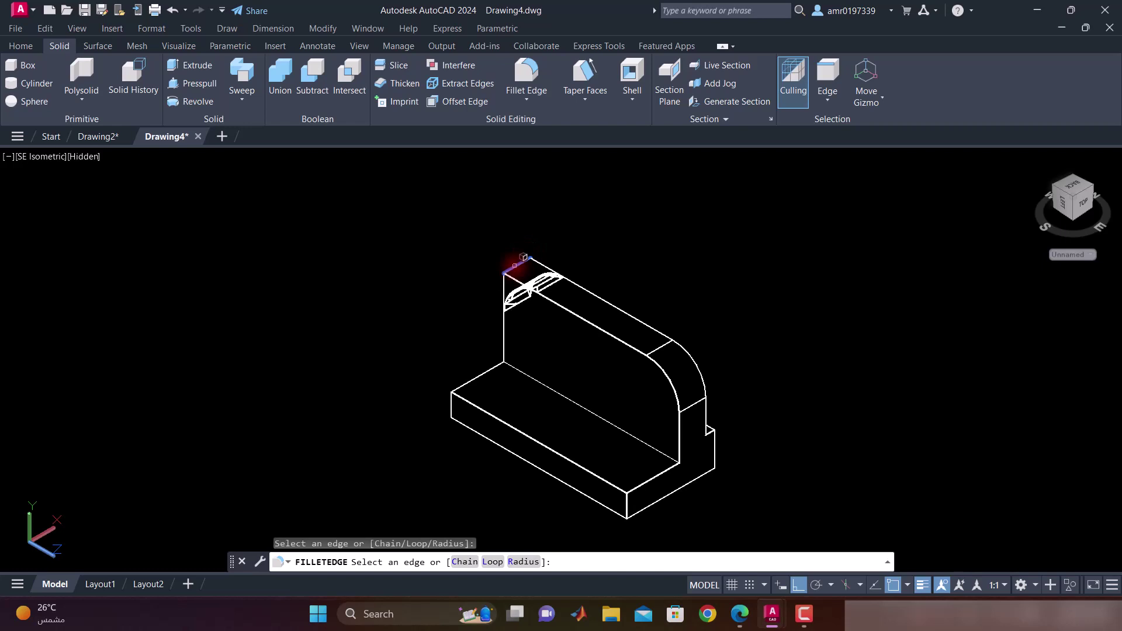
pyautogui.click(514, 266)
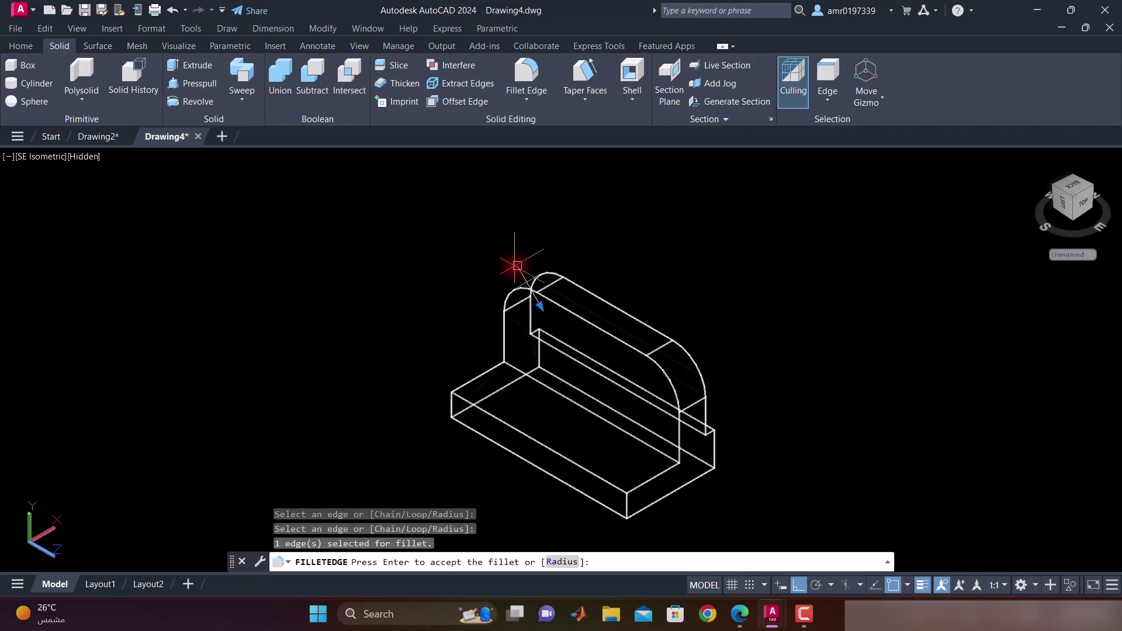
pyautogui.click(562, 562)
pyautogui.write('5')
pyautogui.press('Return')
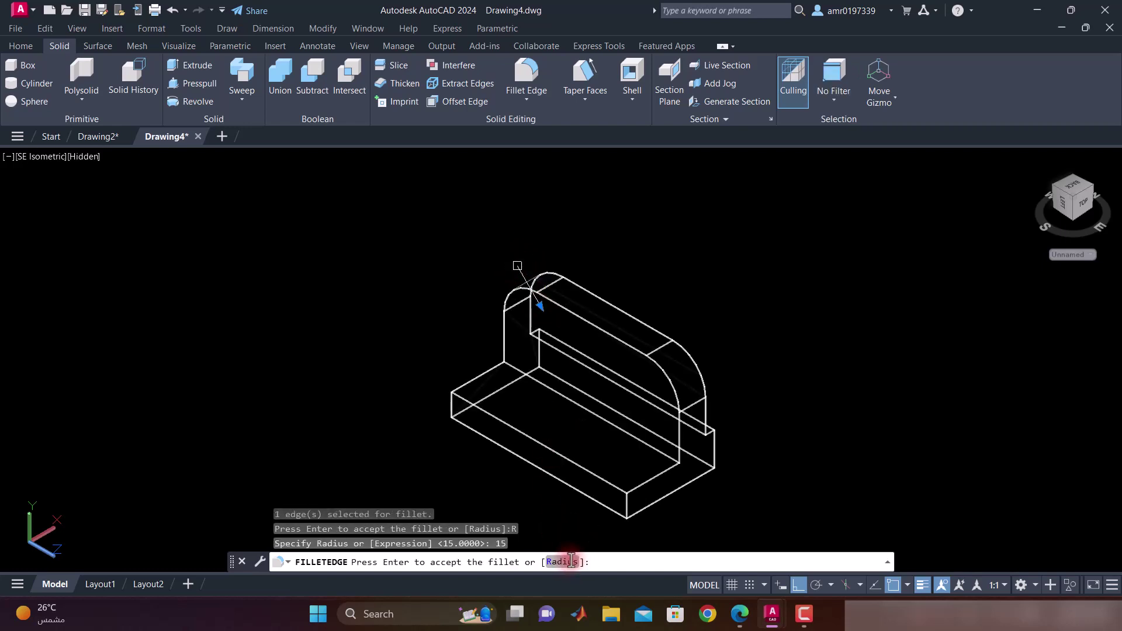
pyautogui.press('Return')
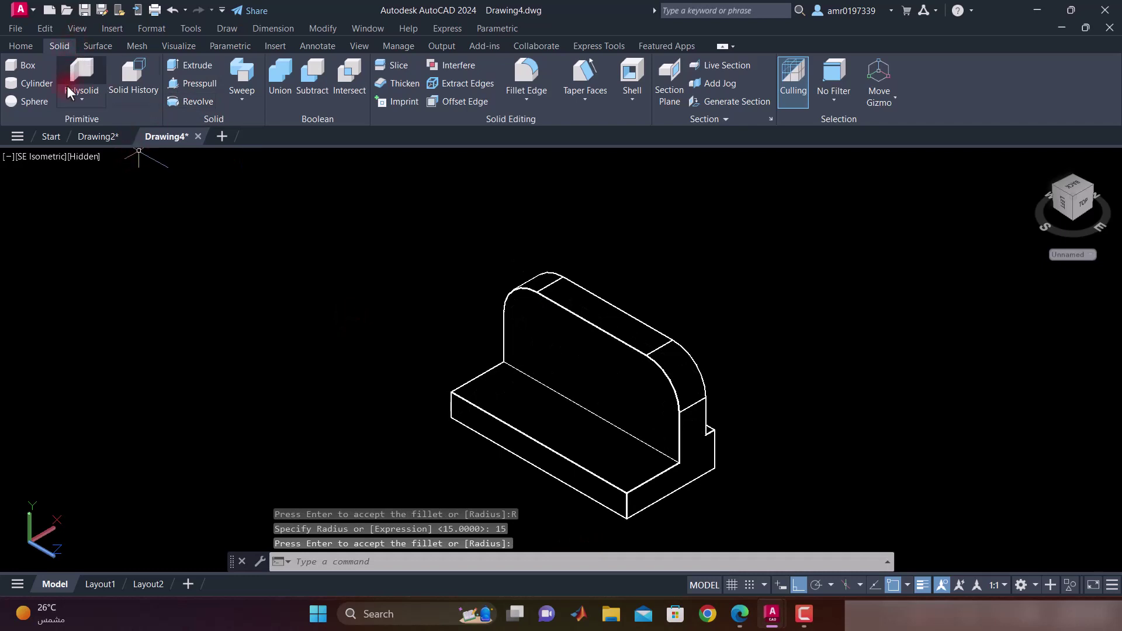
pyautogui.click(50, 157)
# Step: Check the model in the Right and Front views, then return to SE Isometric
pyautogui.click(88, 239)
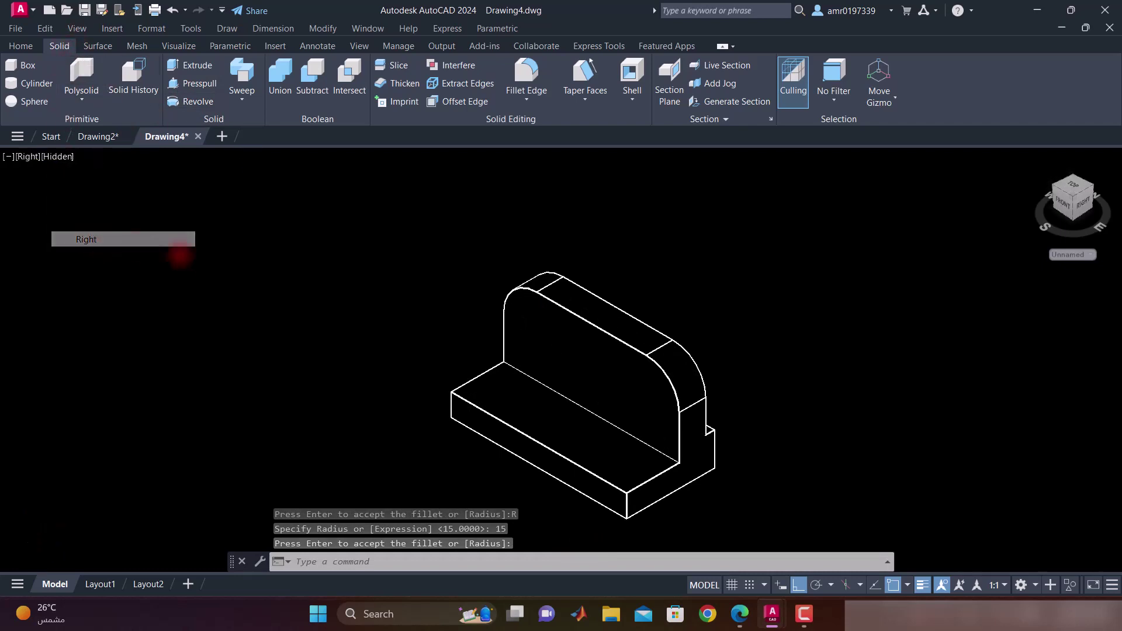
pyautogui.scroll(-3, 155, 202)
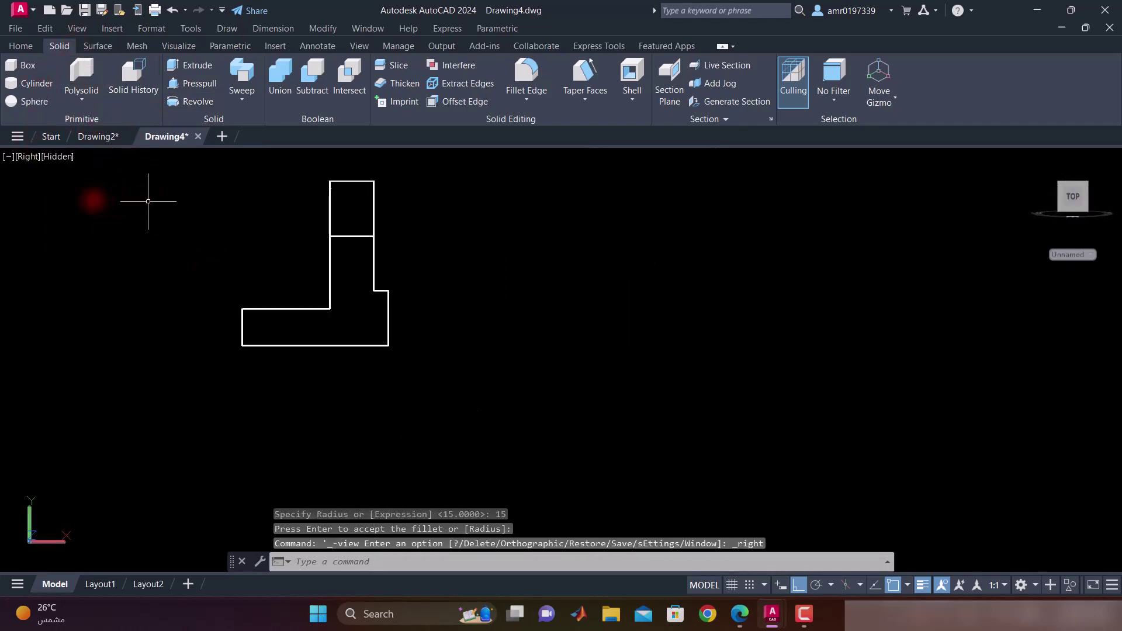
pyautogui.click(27, 157)
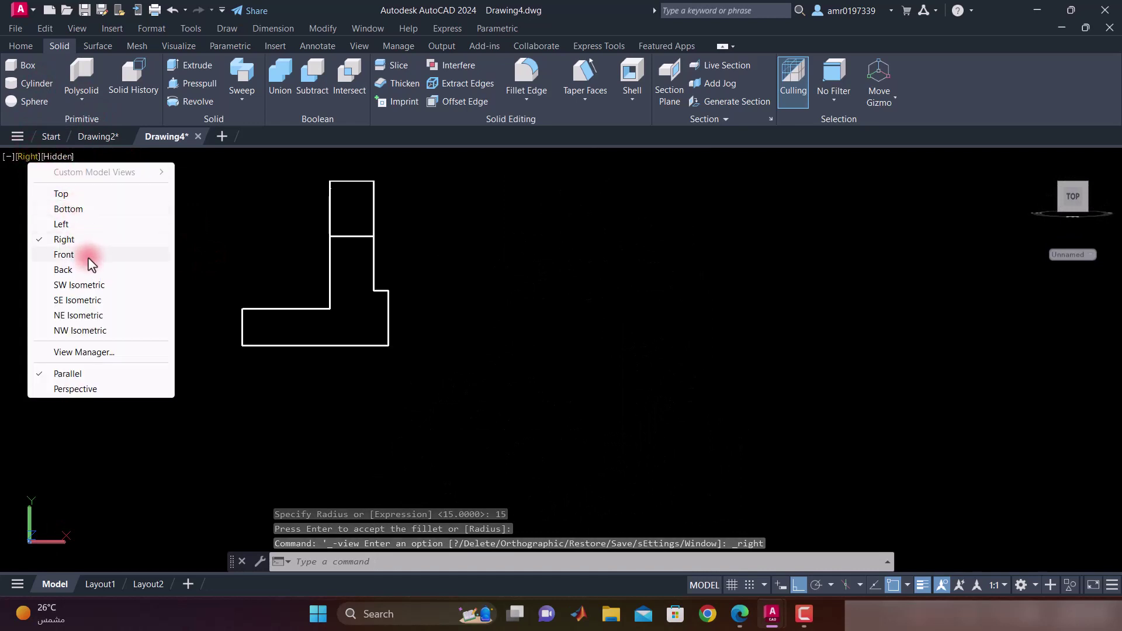
pyautogui.click(88, 253)
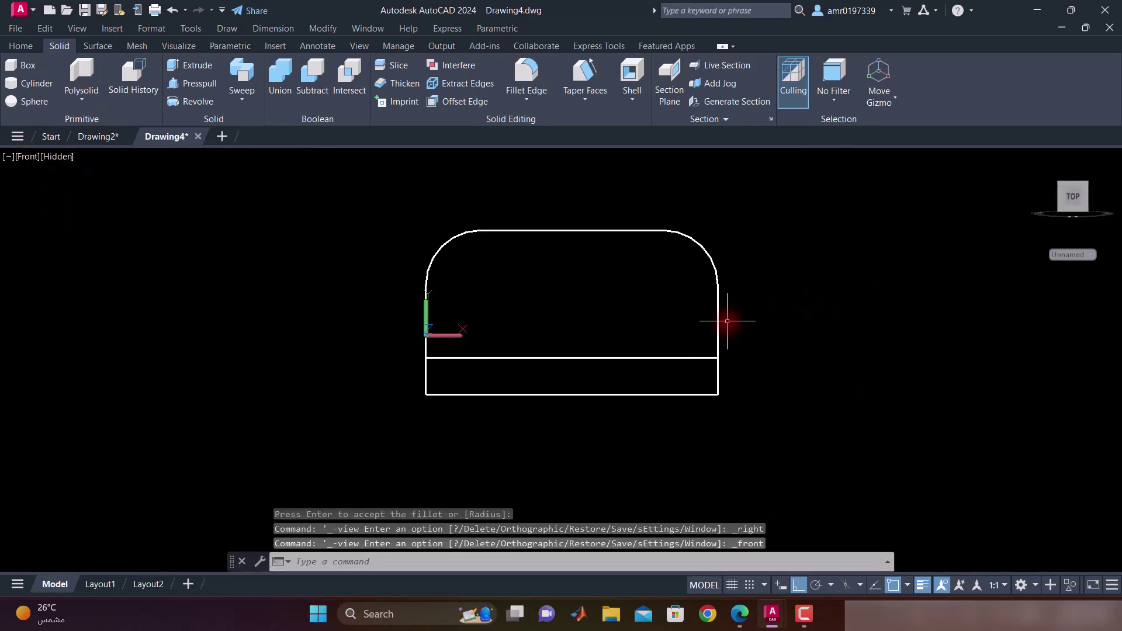
pyautogui.click(683, 304)
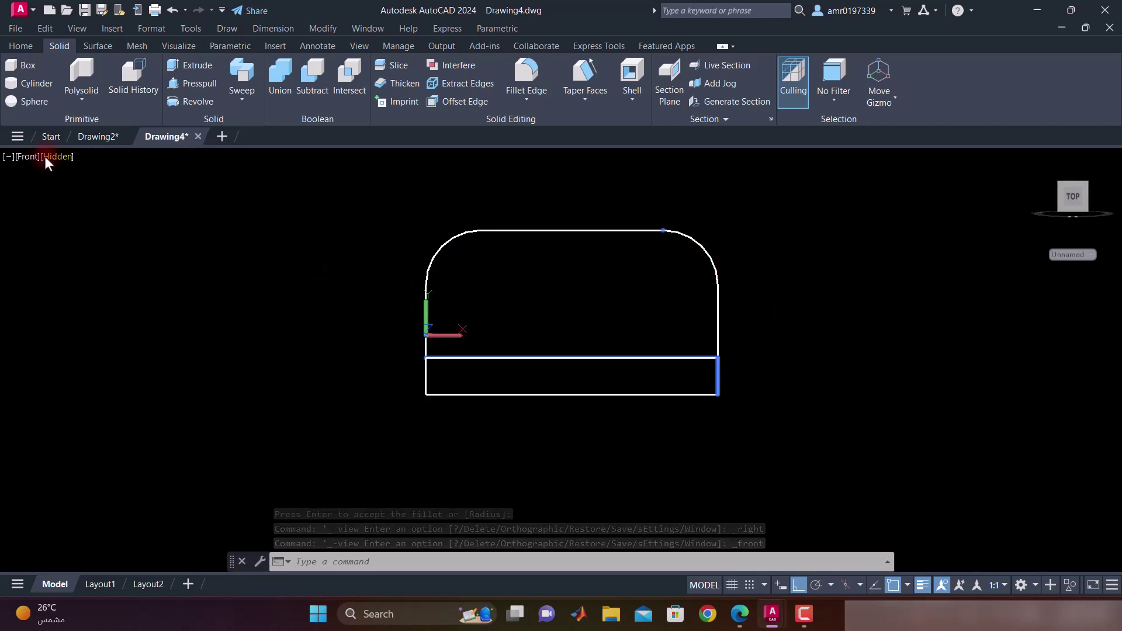
pyautogui.click(27, 157)
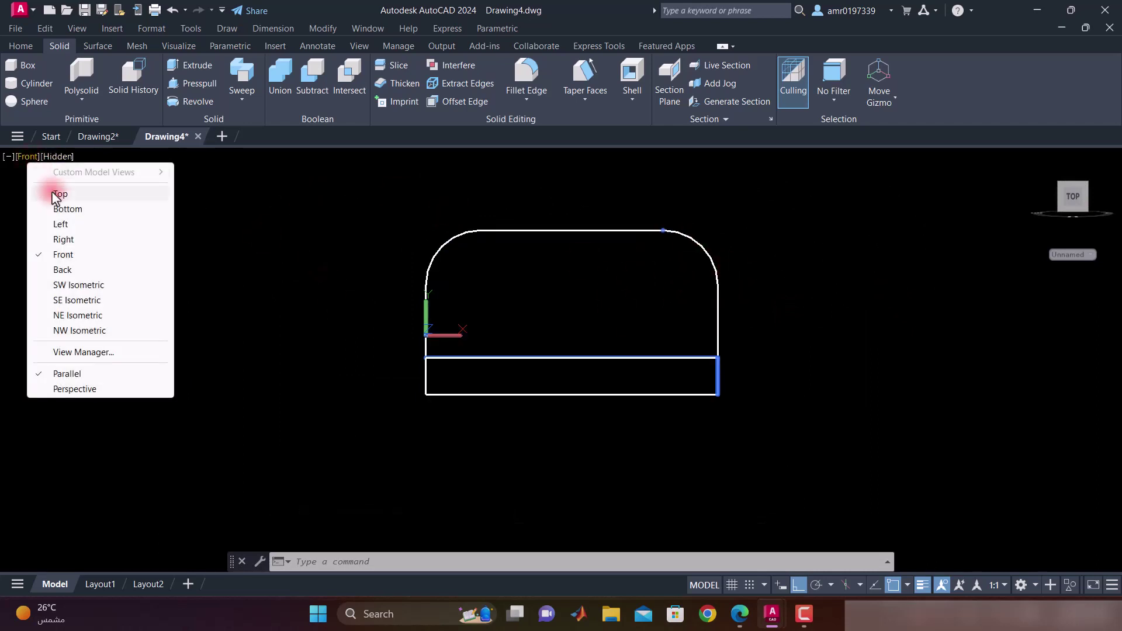
pyautogui.click(66, 299)
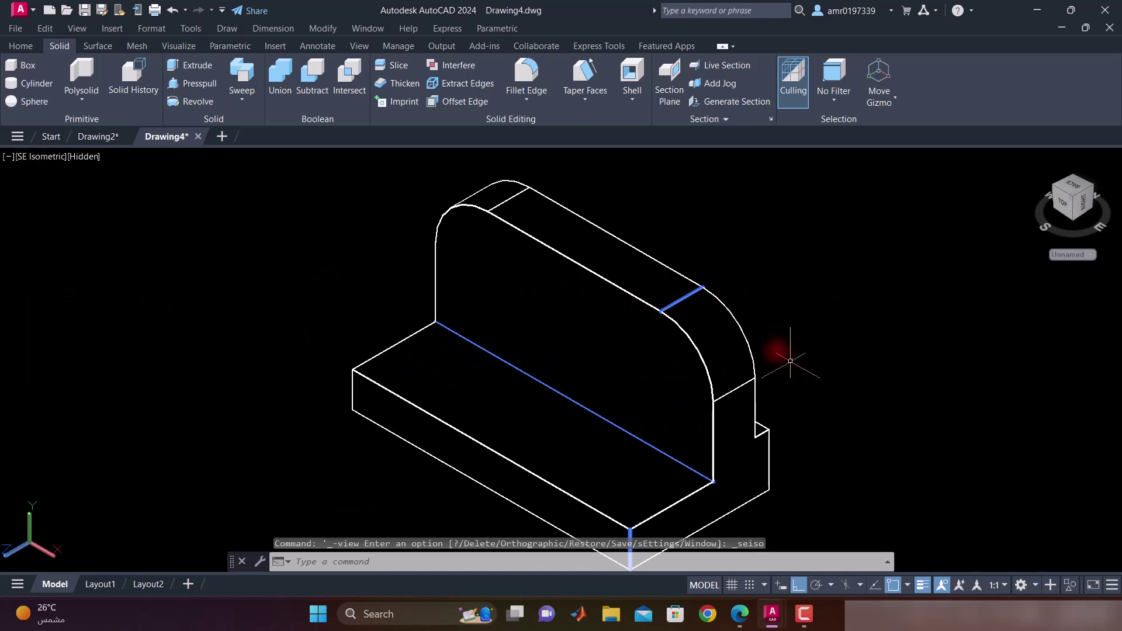
pyautogui.moveTo(812, 356); pyautogui.dragTo(723, 280, button='middle')
pyautogui.moveTo(236, 187); pyautogui.dragTo(201, 246, button='middle')
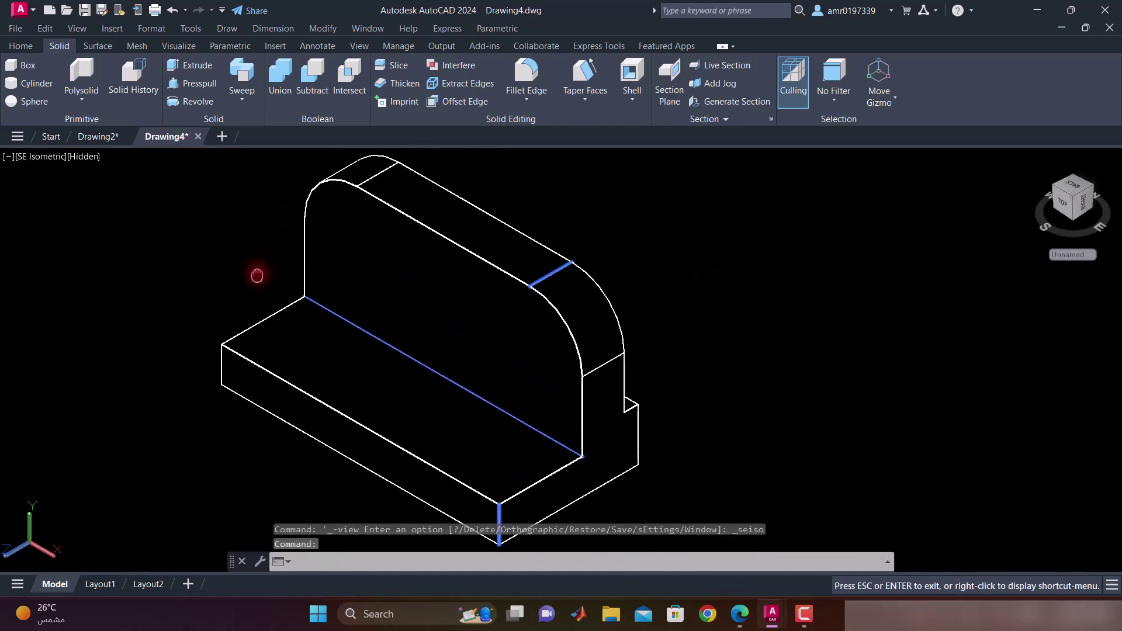
# Step: Start a cylinder centred on the upright's face and bracket the 2XØ15 note on the PDF
pyautogui.click(34, 81)
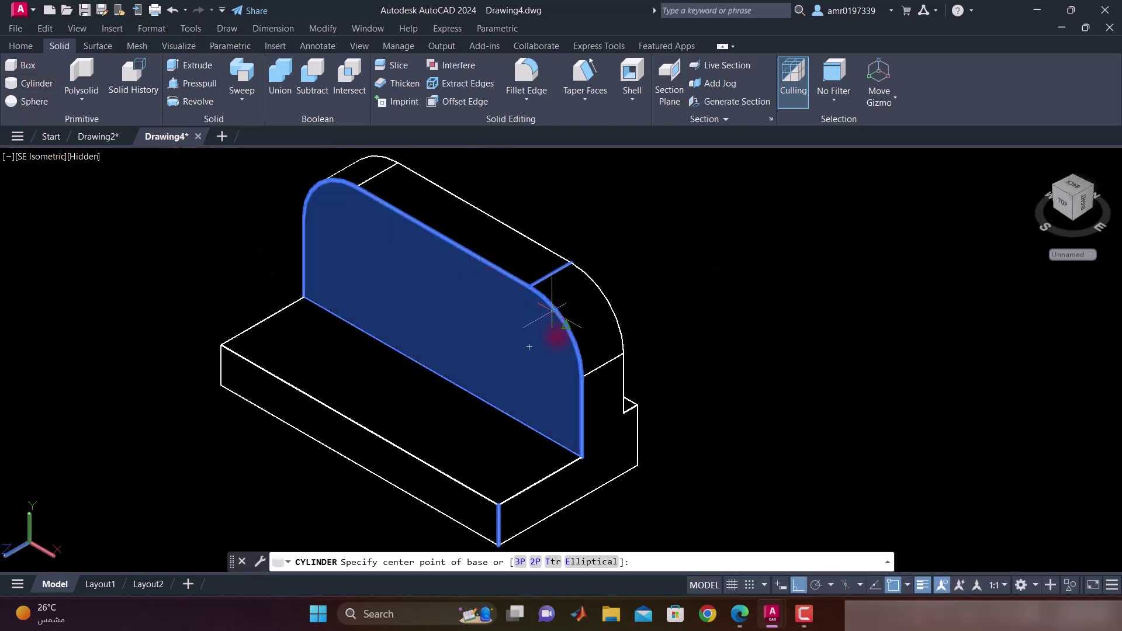
pyautogui.click(528, 347)
pyautogui.click(742, 616)
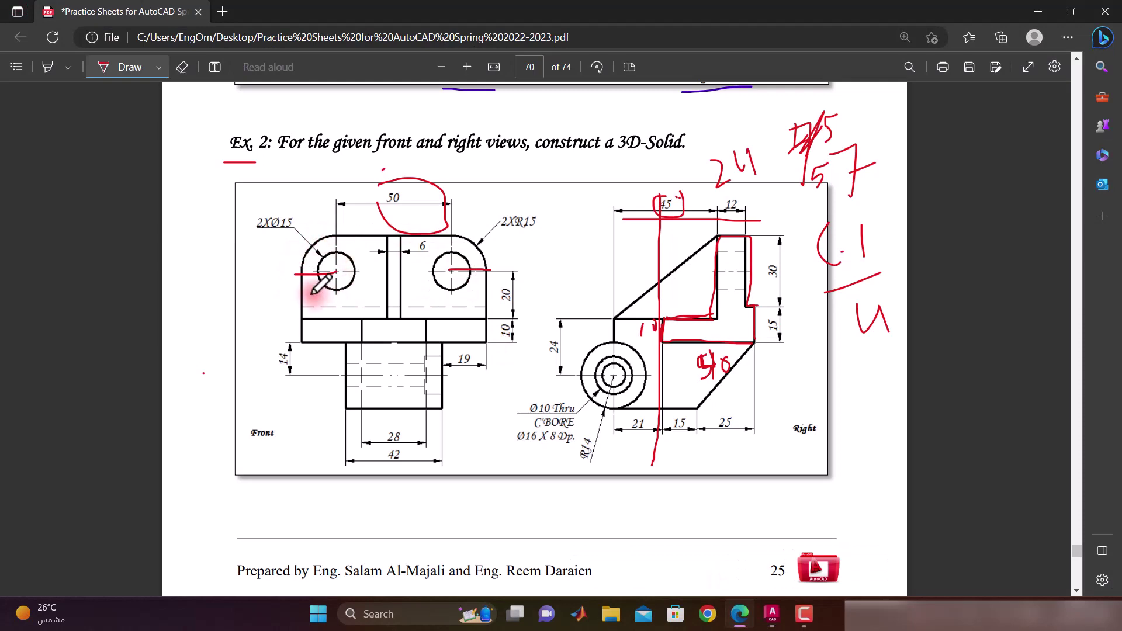
pyautogui.moveTo(237, 215); pyautogui.dragTo(305, 222)
pyautogui.moveTo(238, 183); pyautogui.dragTo(237, 190)
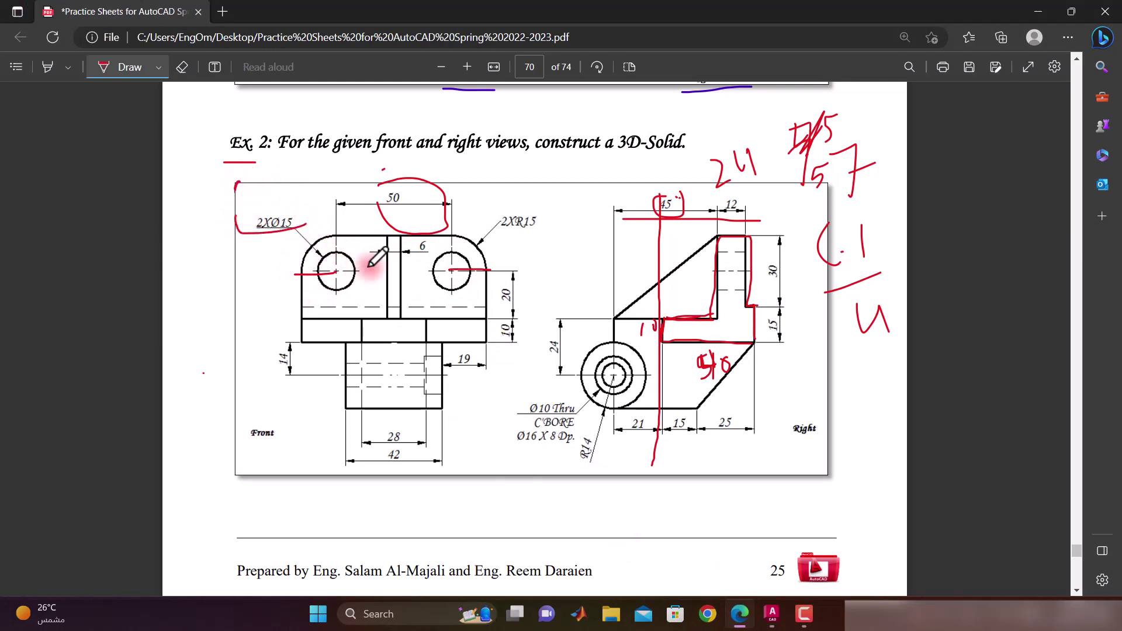
# Step: Finish a diameter-15 cylinder at the default height through the upright's right end
pyautogui.moveTo(770, 613)
pyautogui.click(812, 543)
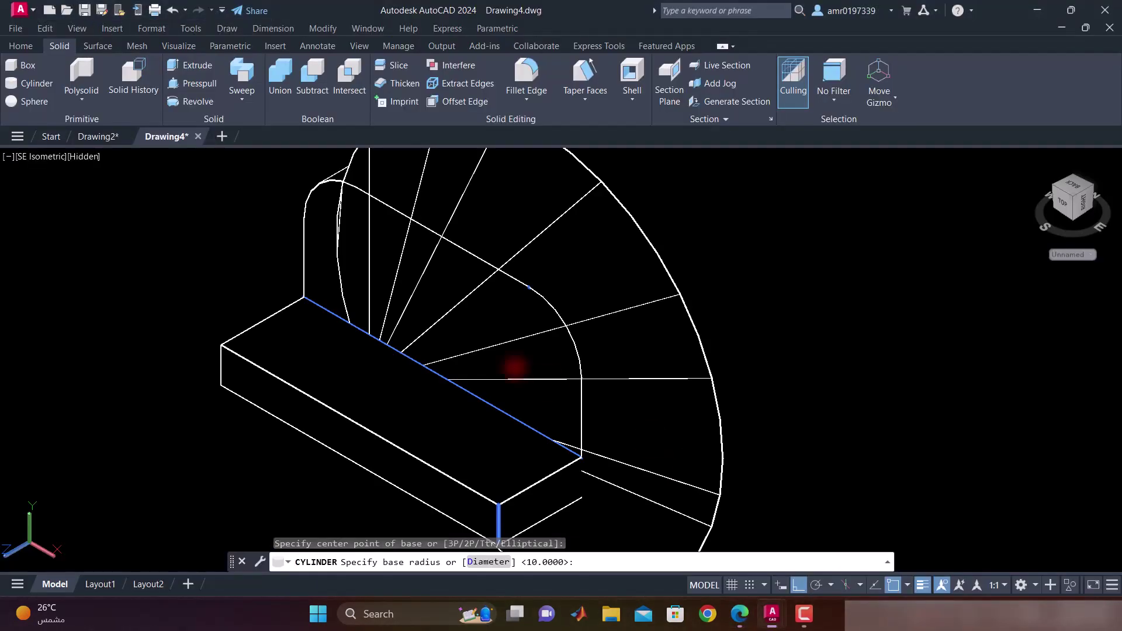
pyautogui.write('D')
pyautogui.press('Return')
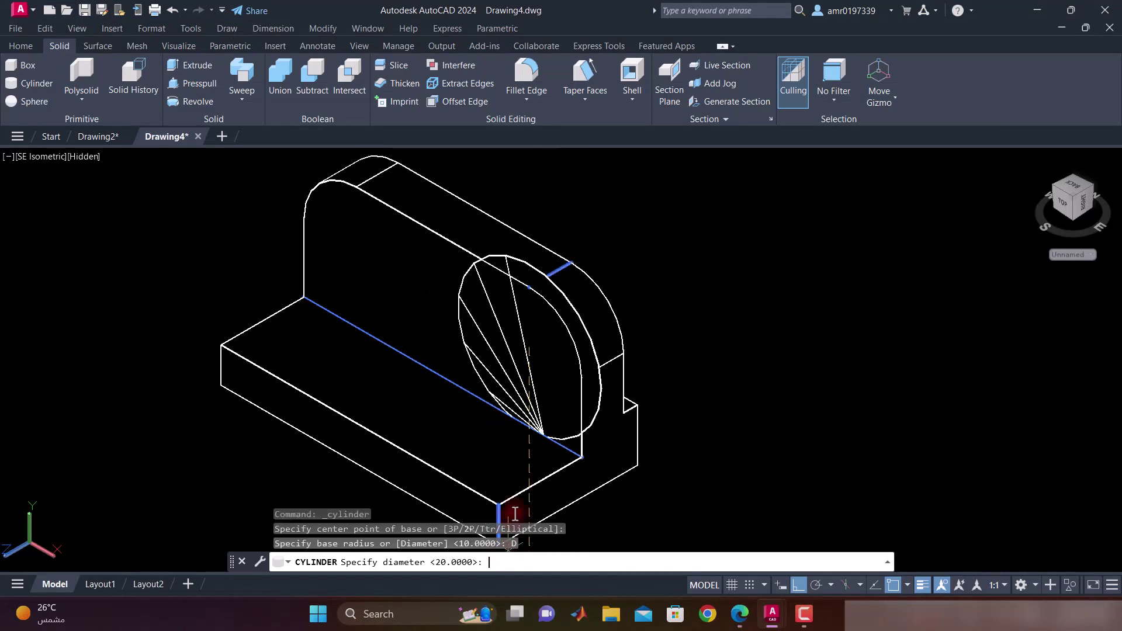
pyautogui.write('15')
pyautogui.press('Return')
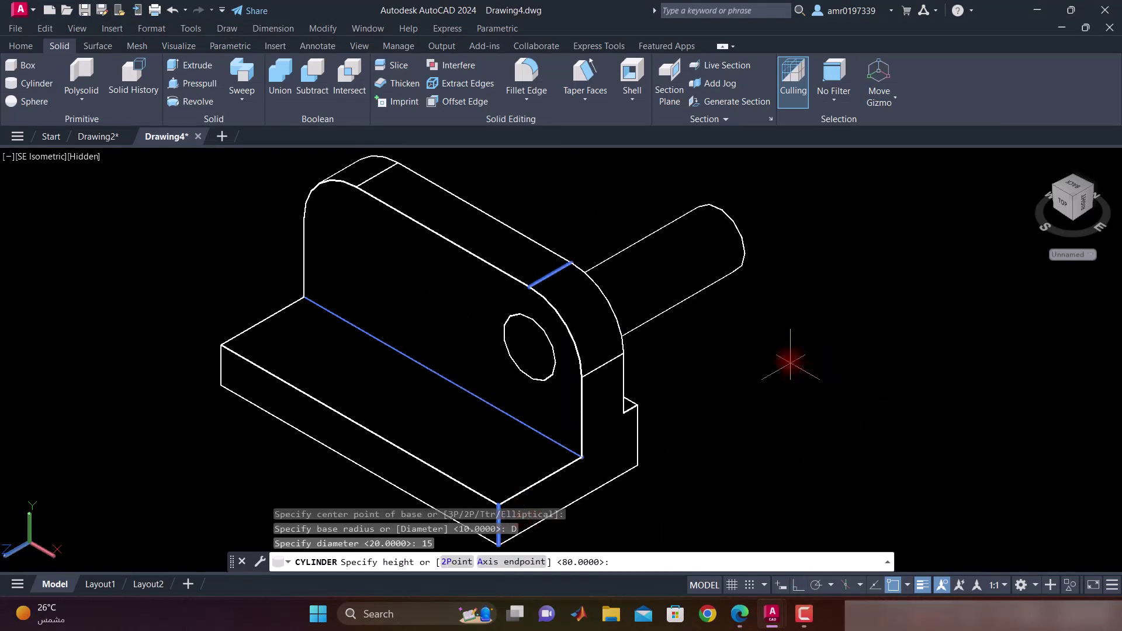
pyautogui.press('Return')
pyautogui.click(21, 46)
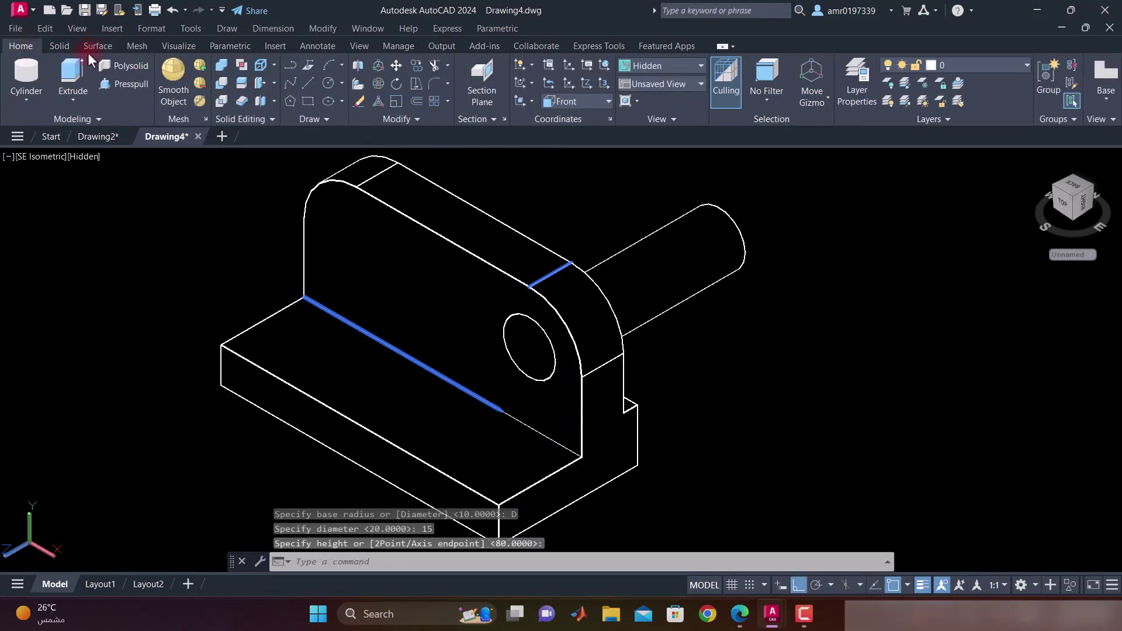
pyautogui.hotkey('ctrl', 'y')
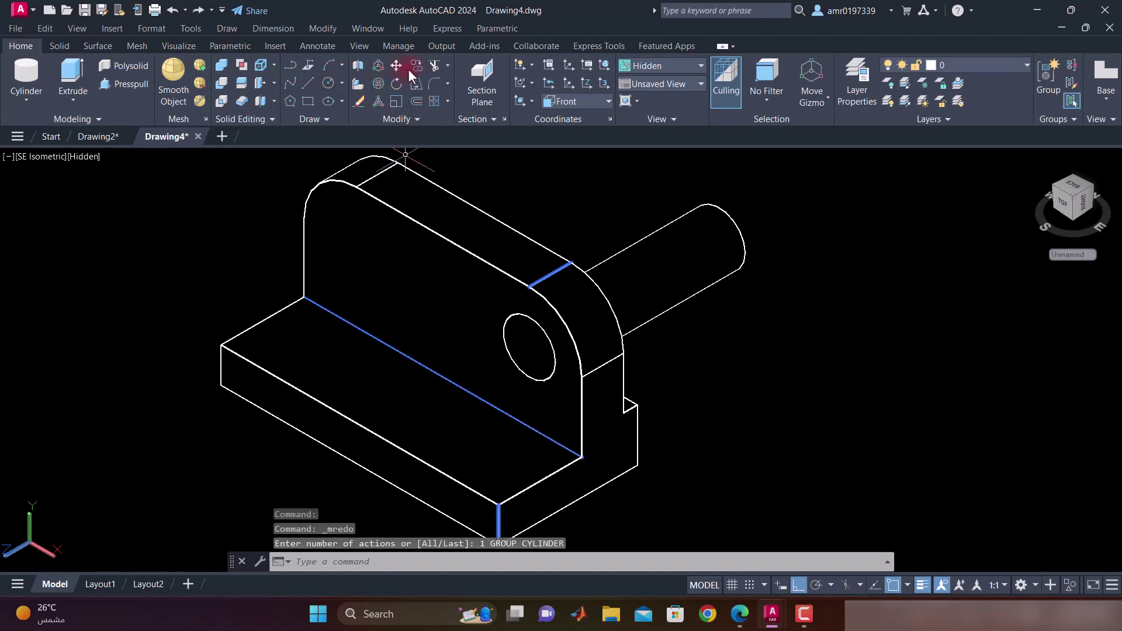
# Step: Copy the cylinder from its end centre into the upright's left rounded end
pyautogui.click(412, 67)
pyautogui.click(628, 255)
pyautogui.press('Return')
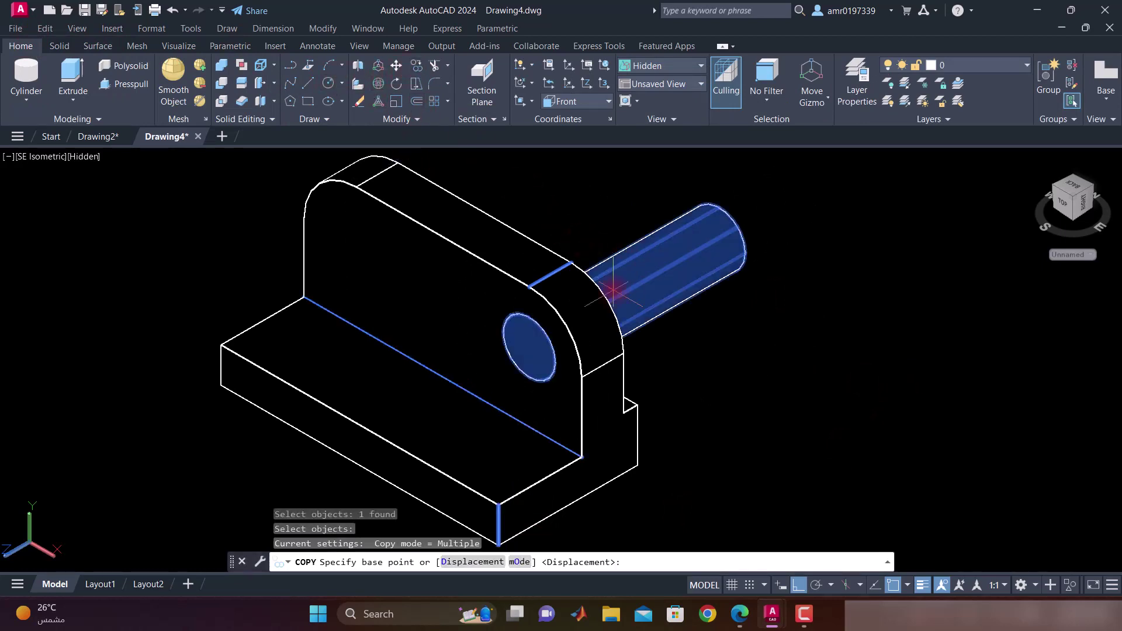
pyautogui.click(529, 347)
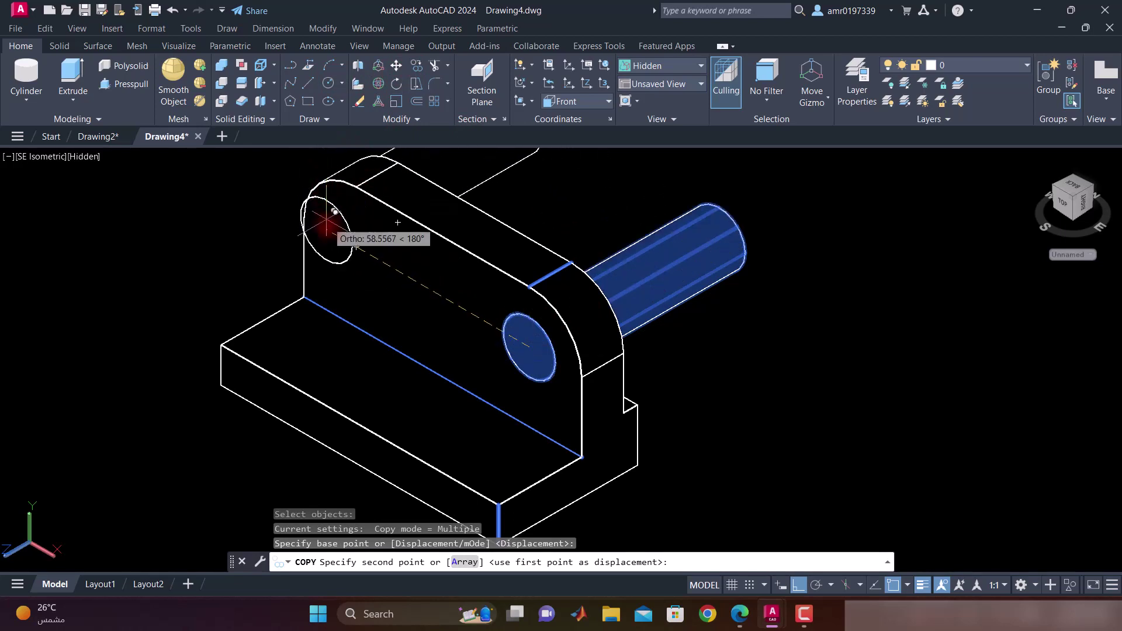
pyautogui.click(356, 246)
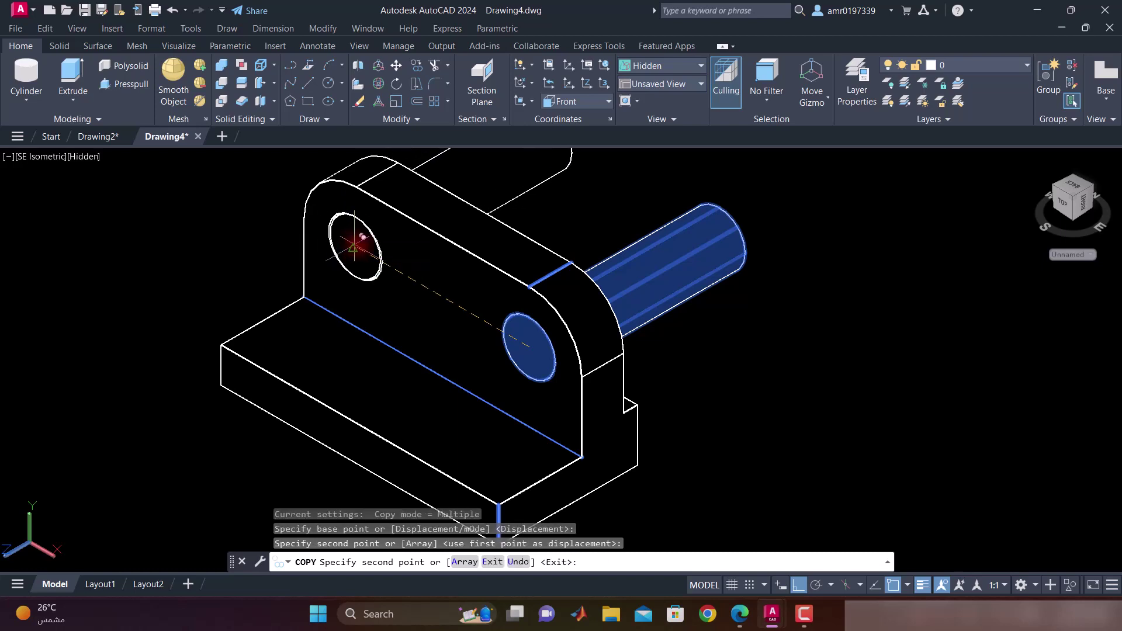
pyautogui.press('Escape')
pyautogui.scroll(-2, 485, 198)
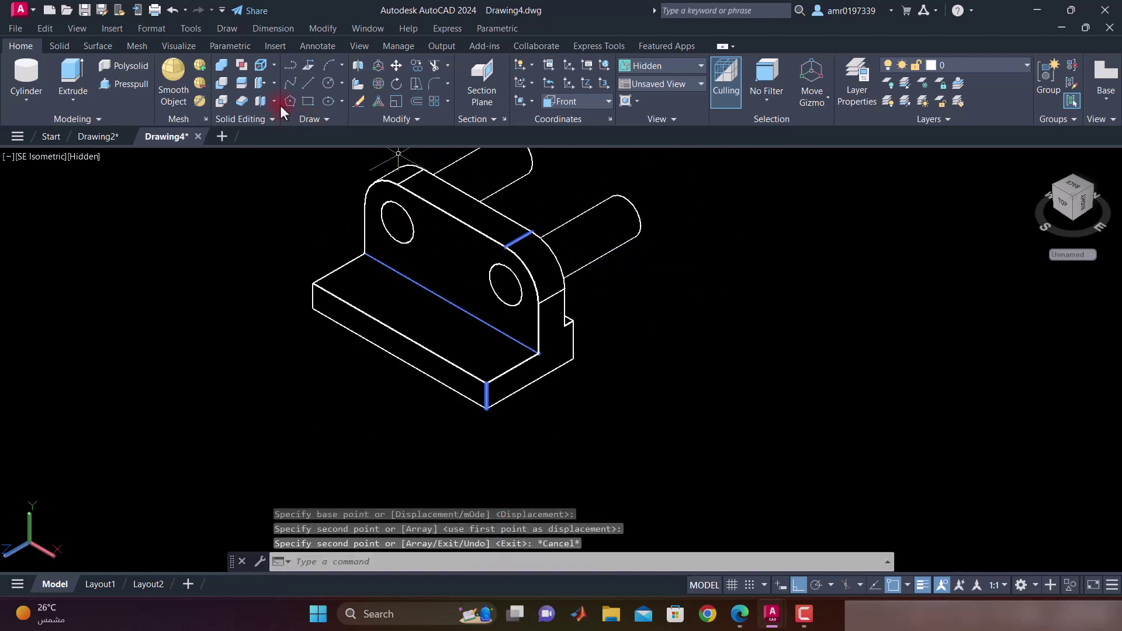
# Step: Subtract both cylinders from the bracket solid, leaving two Ø15 holes
pyautogui.click(218, 86)
pyautogui.click(454, 253)
pyautogui.press('Return')
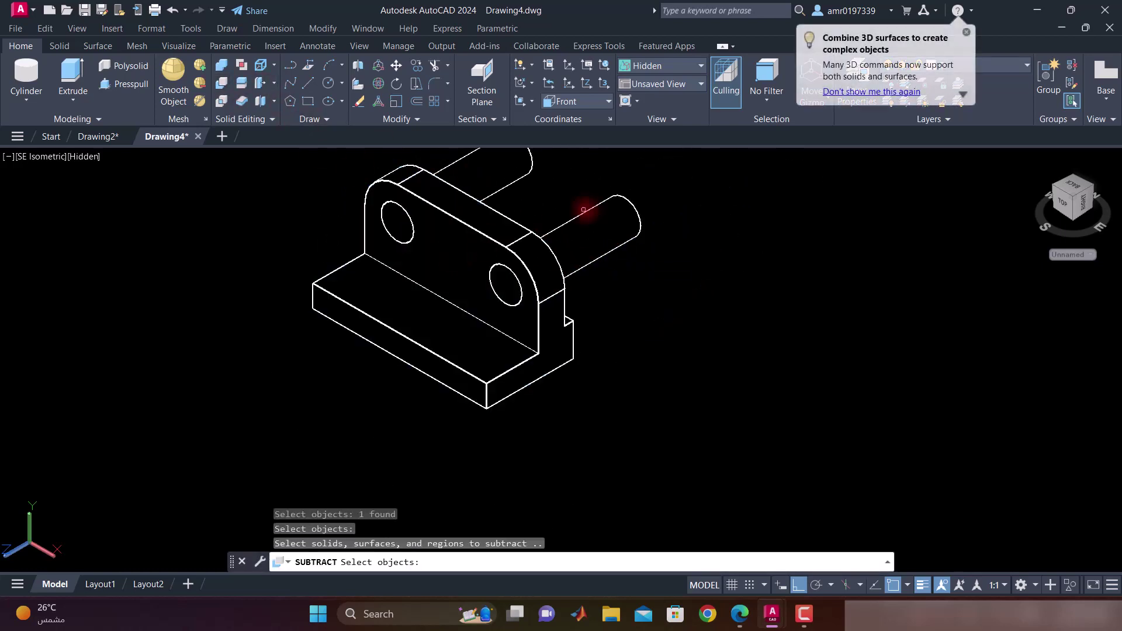
pyautogui.click(583, 209)
pyautogui.click(495, 174)
pyautogui.press('Return')
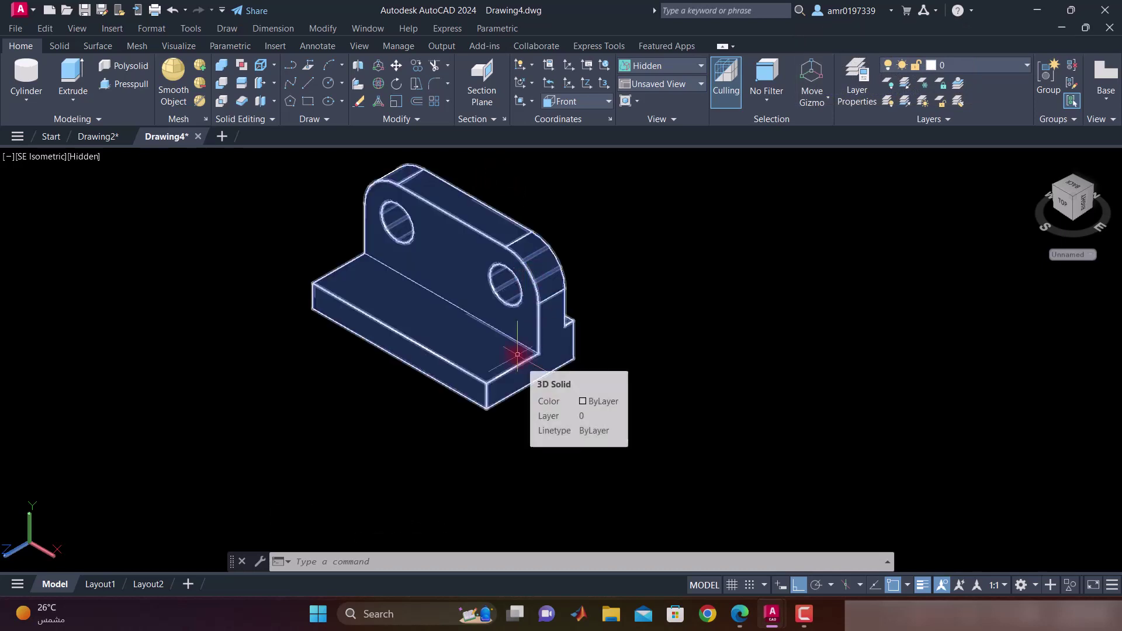
# Step: Erase the old red ink marks on the Ex. 2 right view in the PDF
pyautogui.click(742, 614)
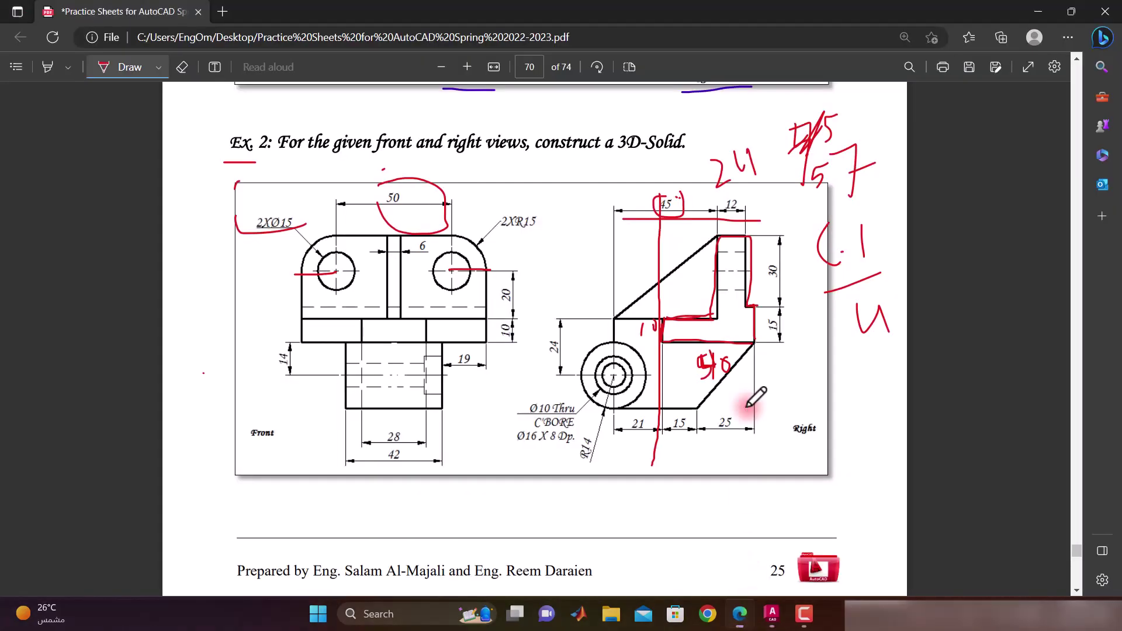
pyautogui.click(182, 67)
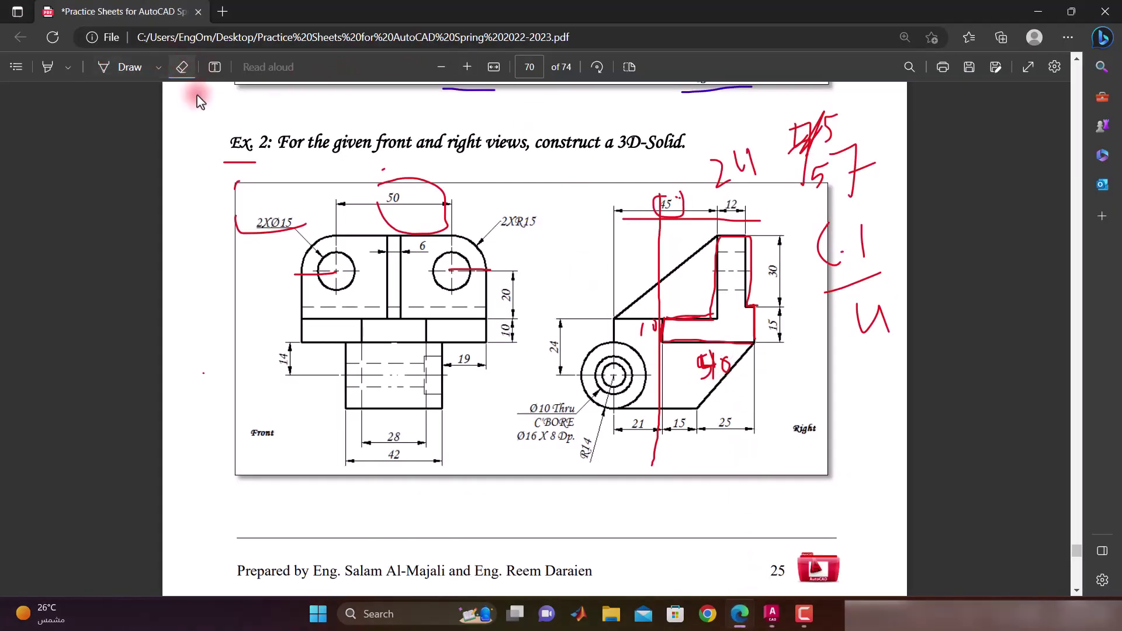
pyautogui.moveTo(760, 260)
pyautogui.mouseDown()
pyautogui.moveTo(660, 292)
pyautogui.moveTo(666, 333)
pyautogui.moveTo(673, 305)
pyautogui.moveTo(689, 373)
pyautogui.moveTo(777, 353)
pyautogui.moveTo(720, 361)
pyautogui.moveTo(667, 346)
pyautogui.moveTo(645, 319)
pyautogui.mouseUp()
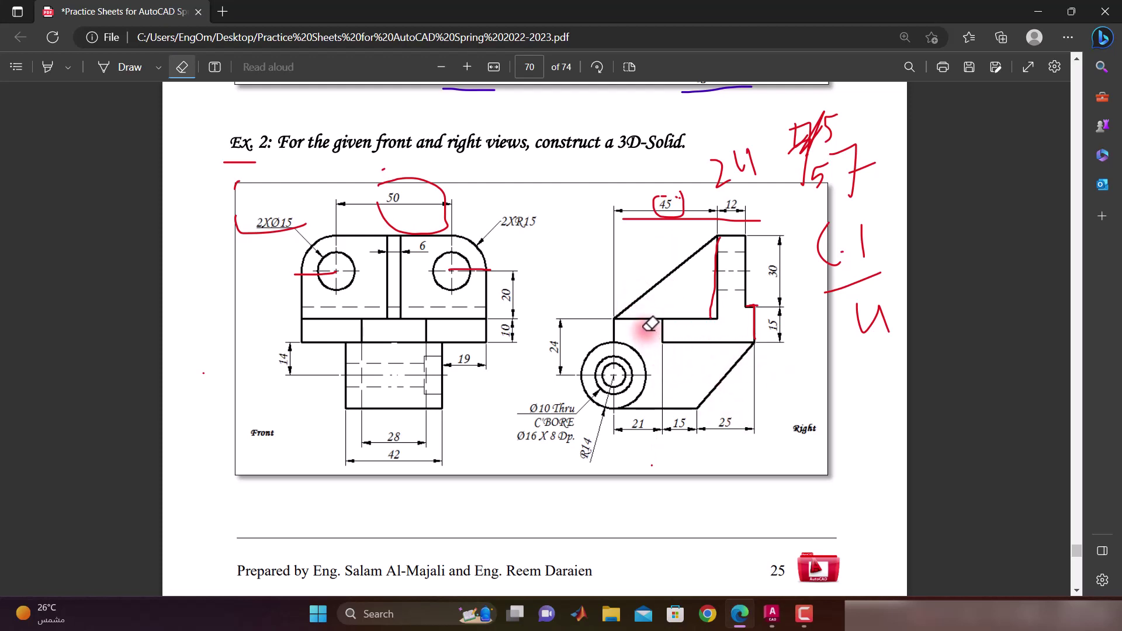
pyautogui.hotkey('ctrl', 'z')
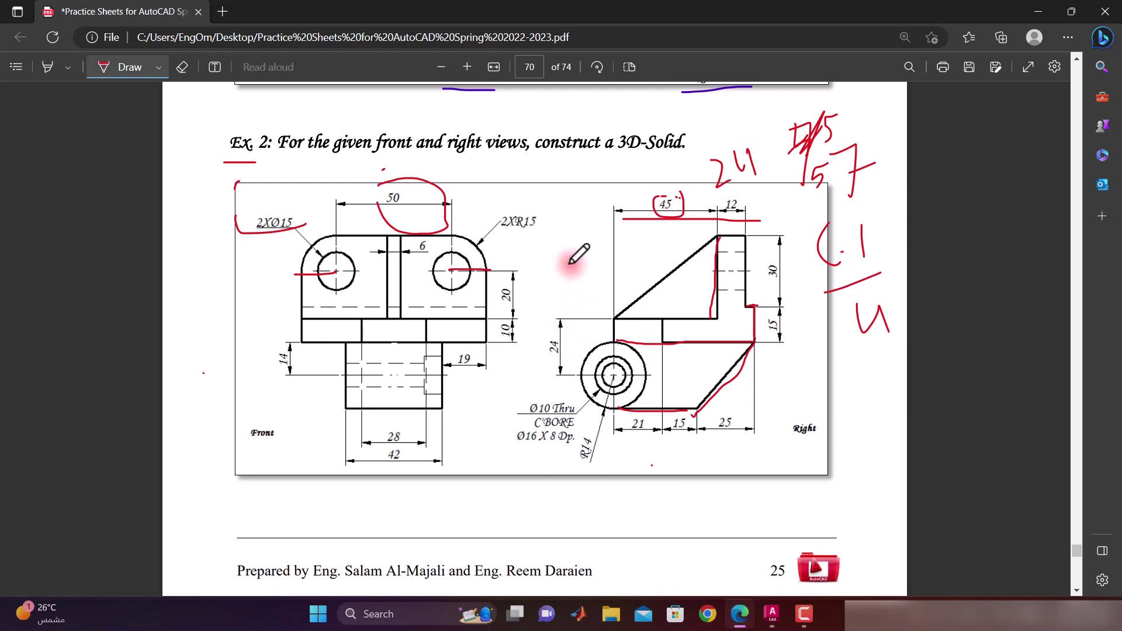
pyautogui.click(122, 67)
pyautogui.click(181, 67)
pyautogui.hotkey('ctrl', 'y')
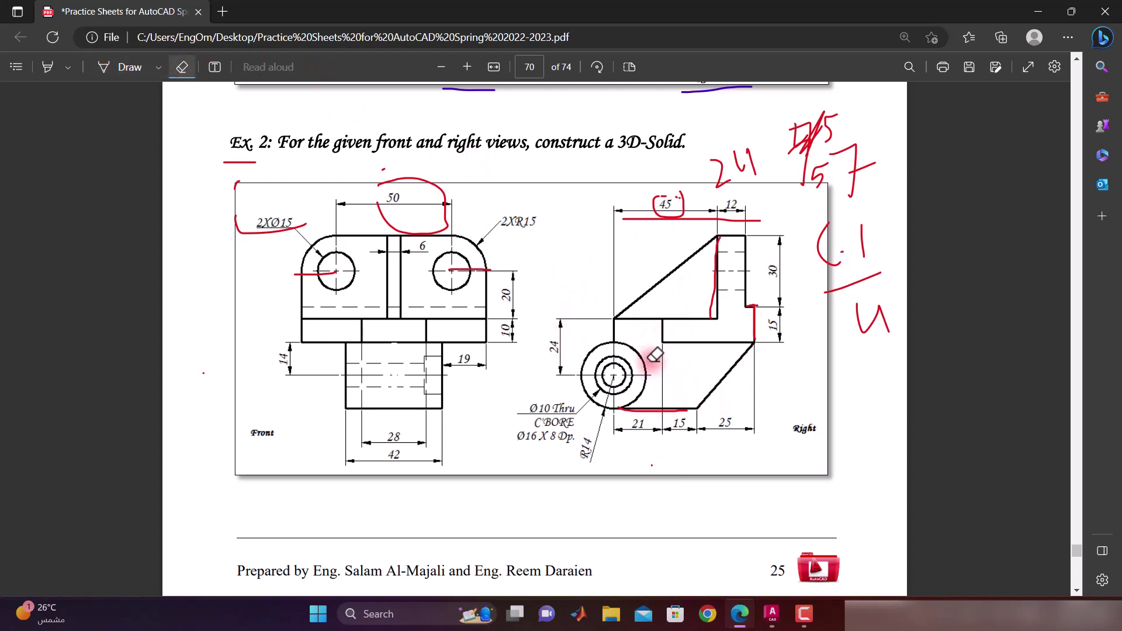
pyautogui.click(126, 69)
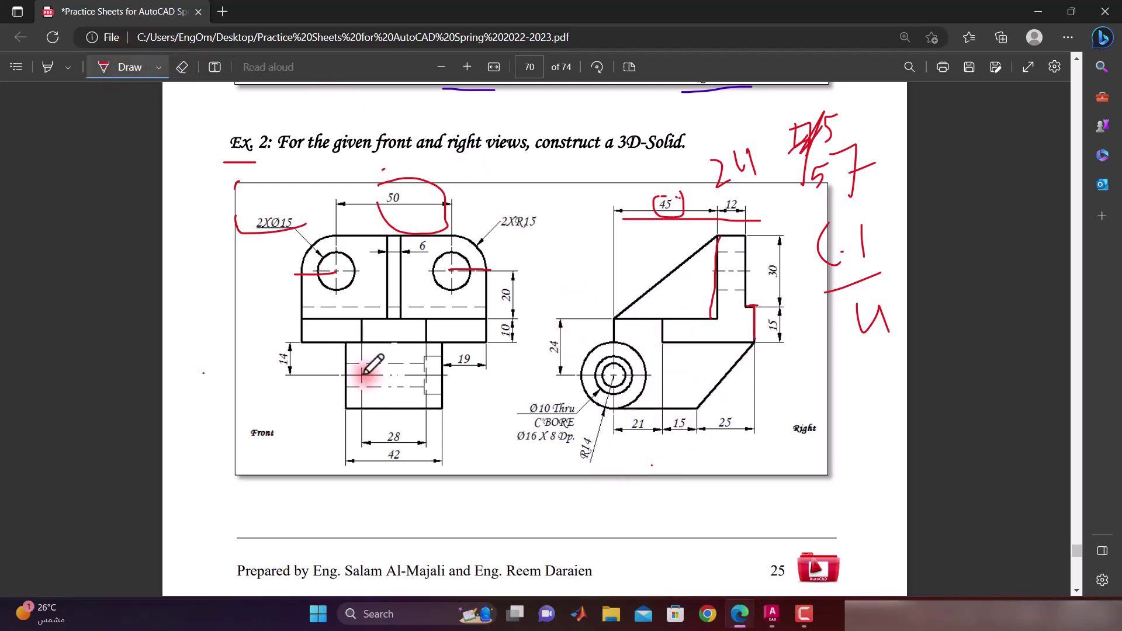
# Step: Trace the front view's vertical lines and the right view's boss edges in red
pyautogui.moveTo(426, 321); pyautogui.dragTo(427, 431)
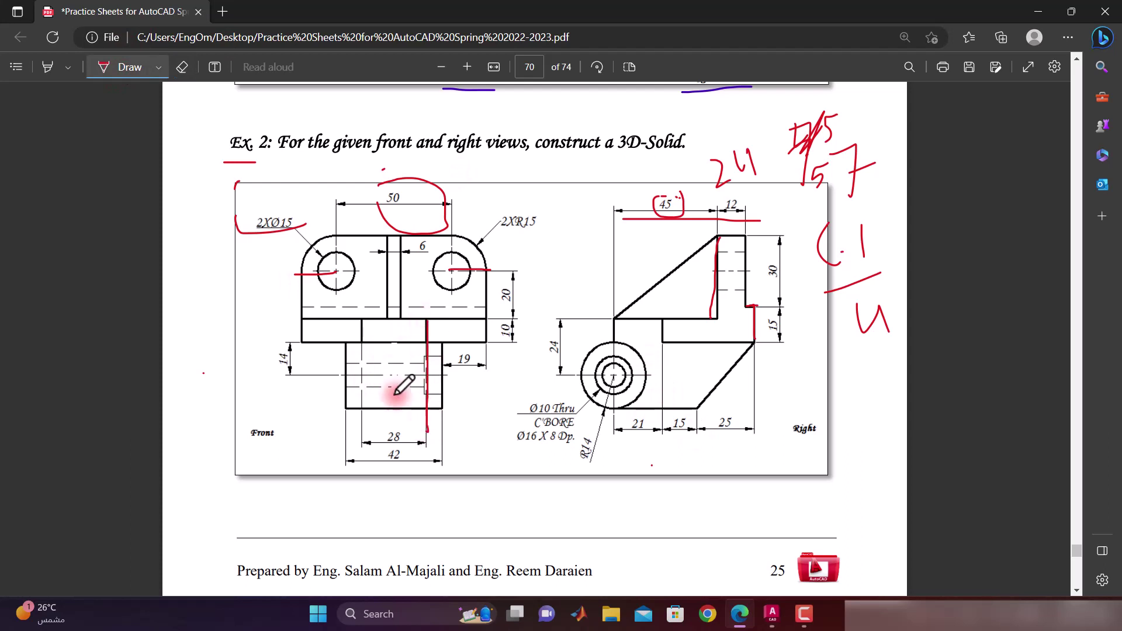
pyautogui.moveTo(359, 325); pyautogui.dragTo(358, 442)
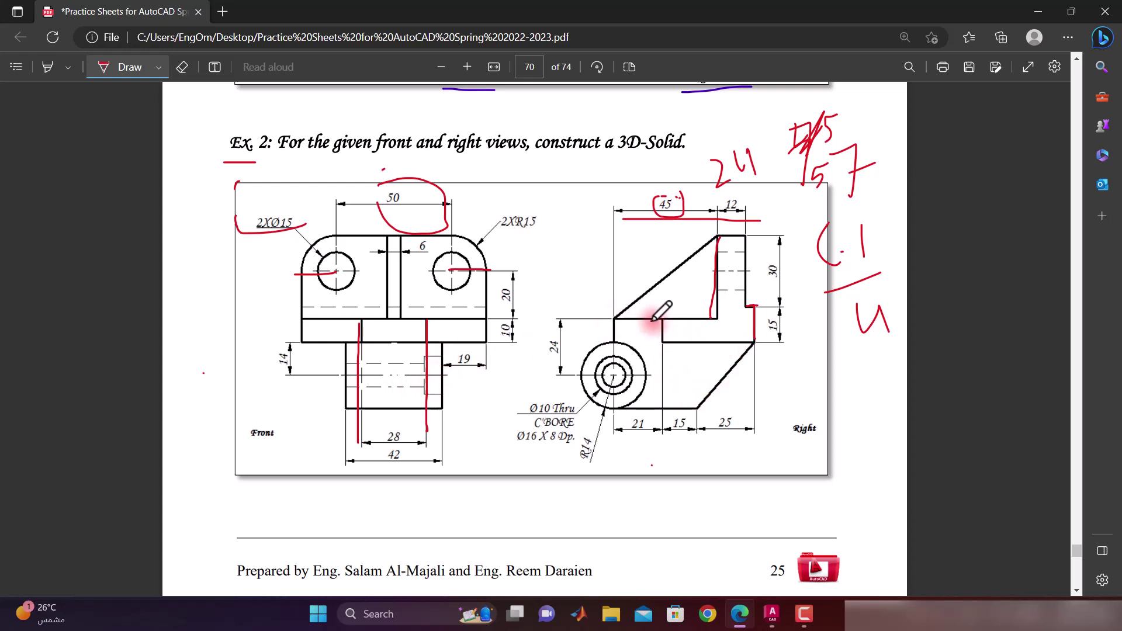
pyautogui.moveTo(615, 316)
pyautogui.mouseDown()
pyautogui.moveTo(672, 319)
pyautogui.moveTo(661, 346)
pyautogui.moveTo(753, 349)
pyautogui.mouseUp()
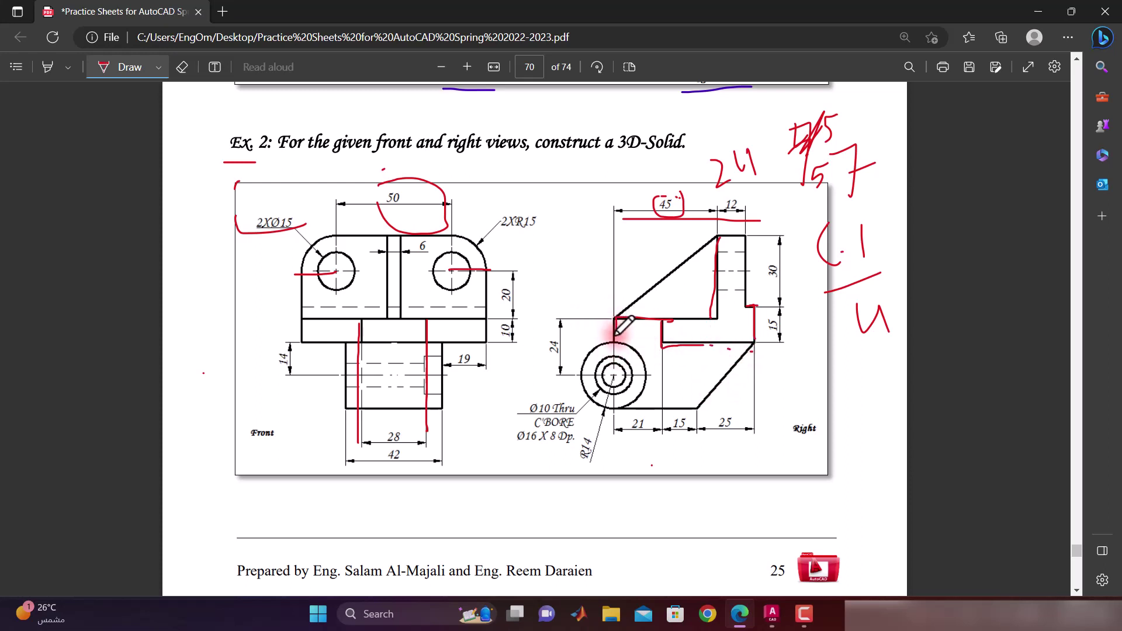
pyautogui.moveTo(615, 334); pyautogui.dragTo(614, 375)
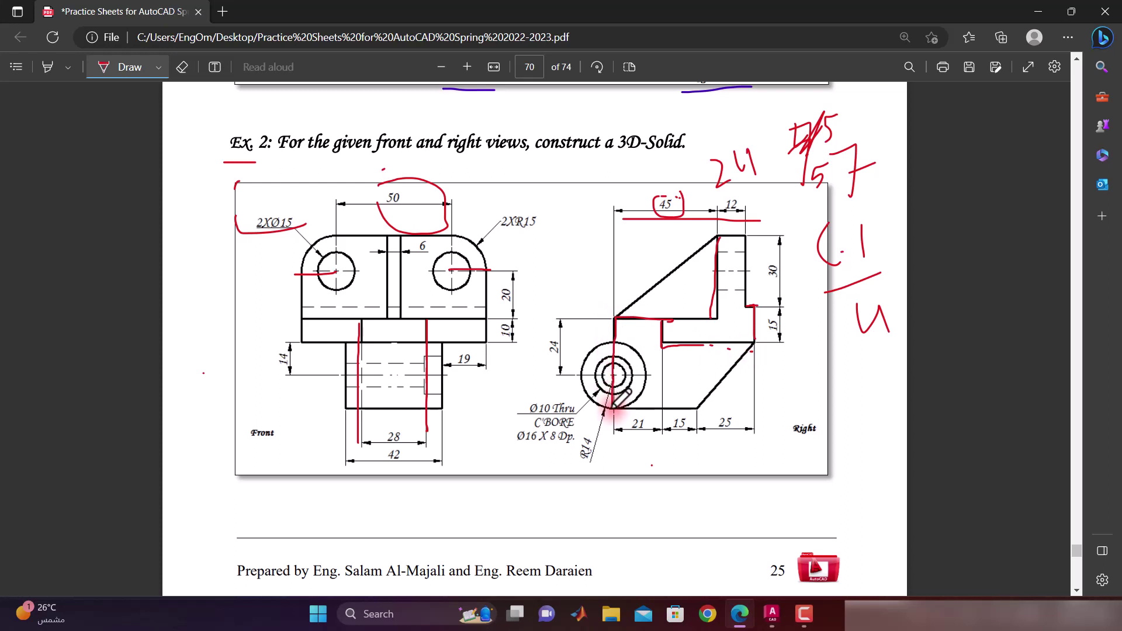
pyautogui.moveTo(612, 412)
pyautogui.mouseDown()
pyautogui.moveTo(696, 409)
pyautogui.moveTo(759, 319)
pyautogui.mouseUp()
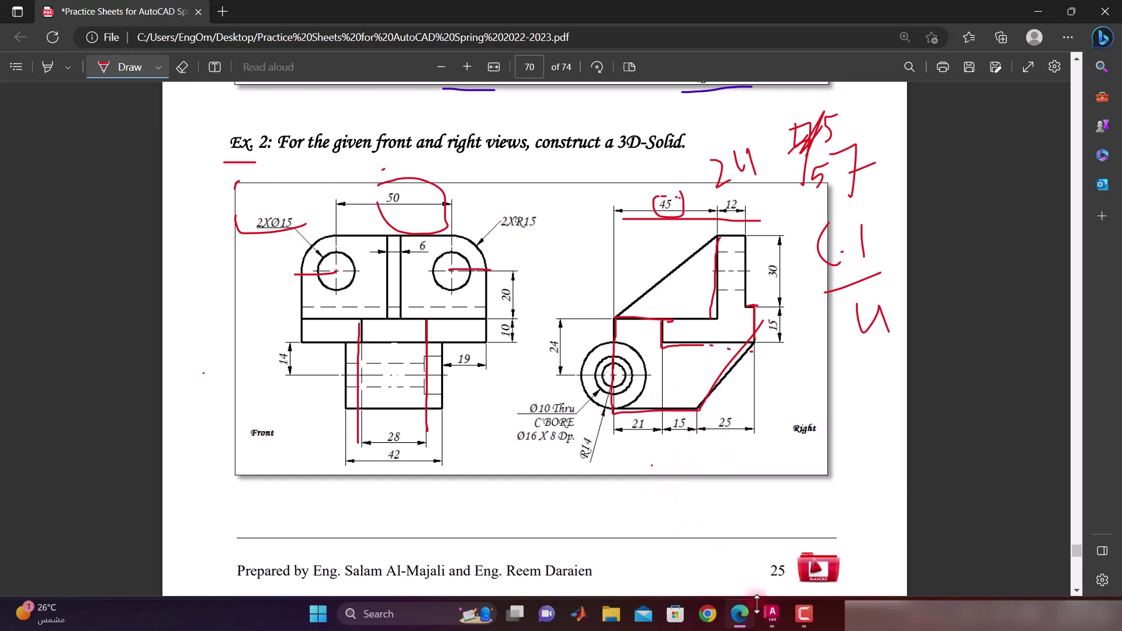
pyautogui.moveTo(771, 613)
pyautogui.click(760, 533)
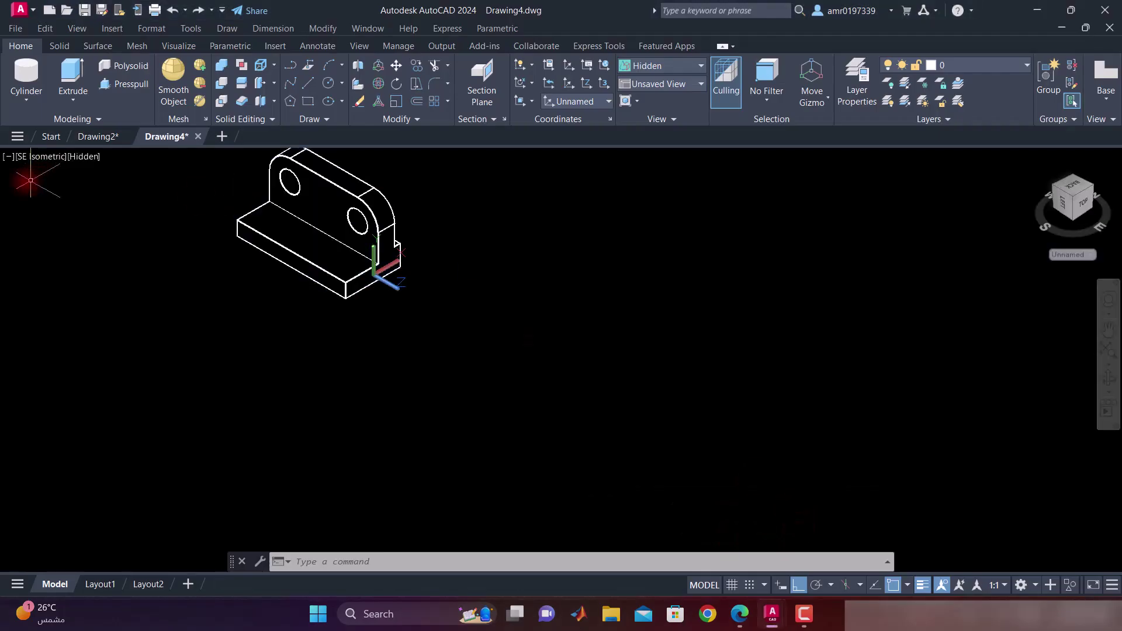
# Step: In the Right view, start the lower outline with a 40-unit horizontal line
pyautogui.click(52, 158)
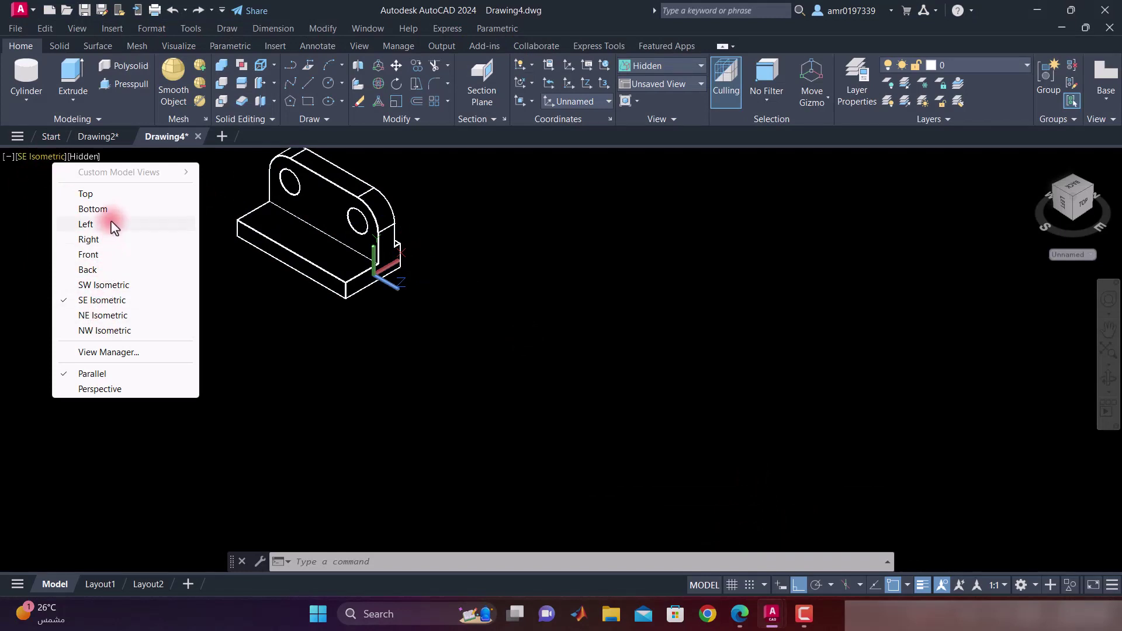
pyautogui.click(113, 239)
pyautogui.moveTo(429, 316); pyautogui.dragTo(535, 233, button='middle')
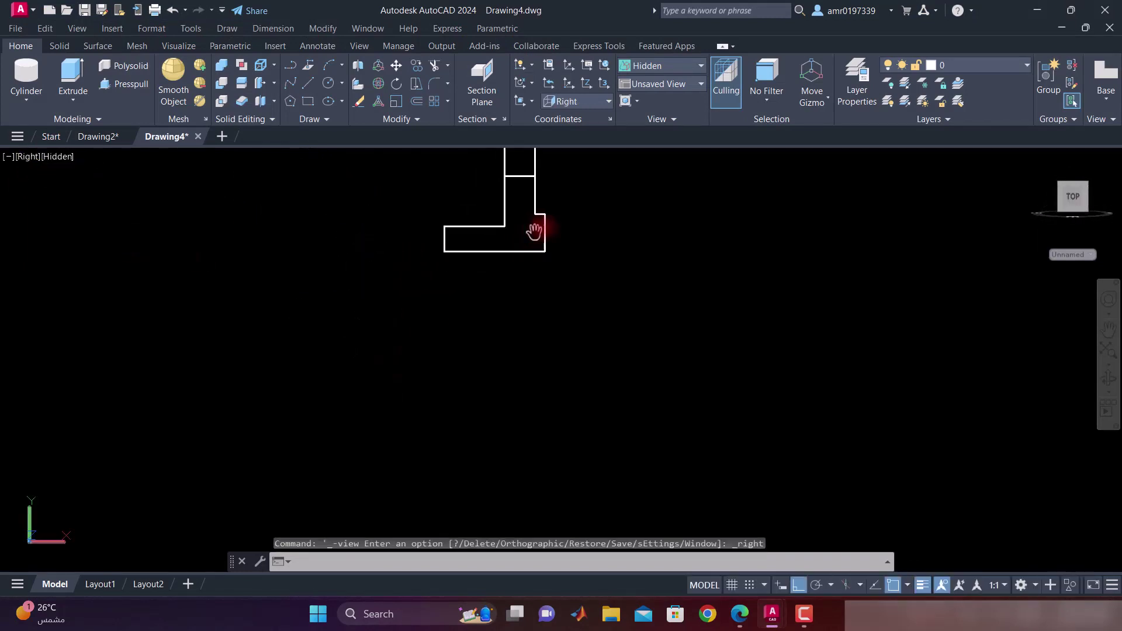
pyautogui.click(309, 84)
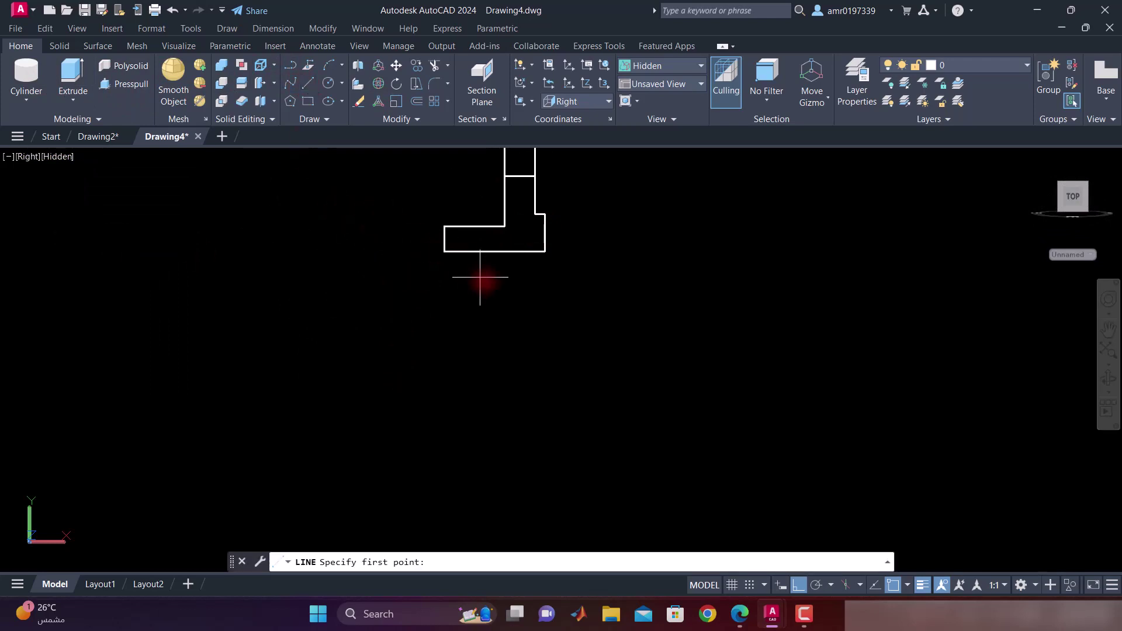
pyautogui.click(537, 354)
pyautogui.write('40')
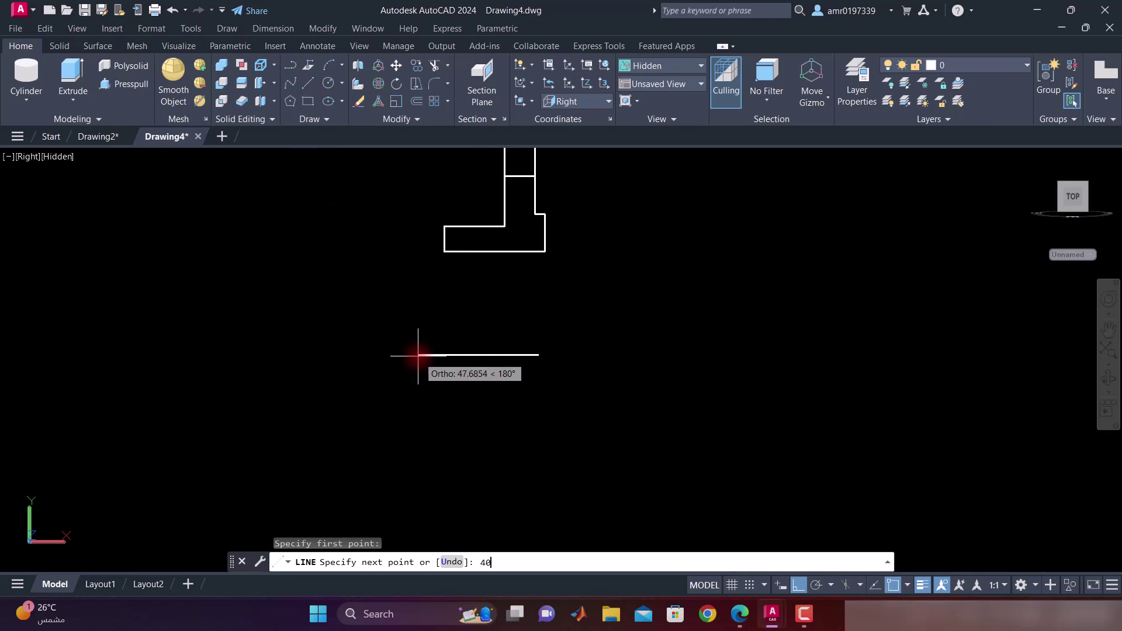
pyautogui.press('Return')
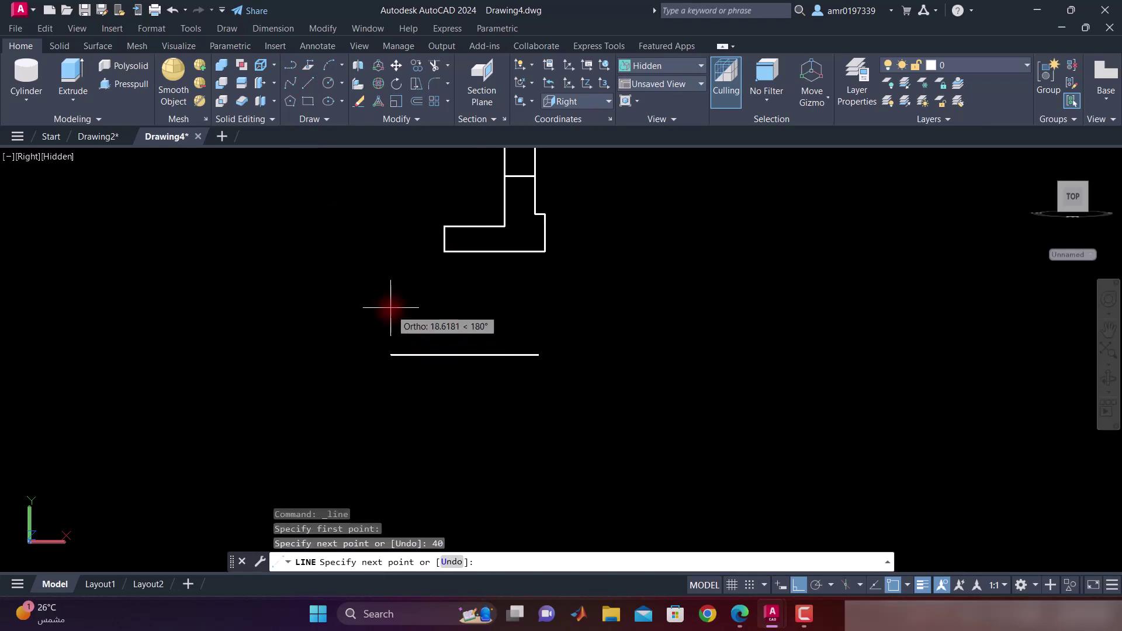
# Step: Add the 10, 21 and 24-unit segments of the stepped outline
pyautogui.write('10')
pyautogui.press('Return')
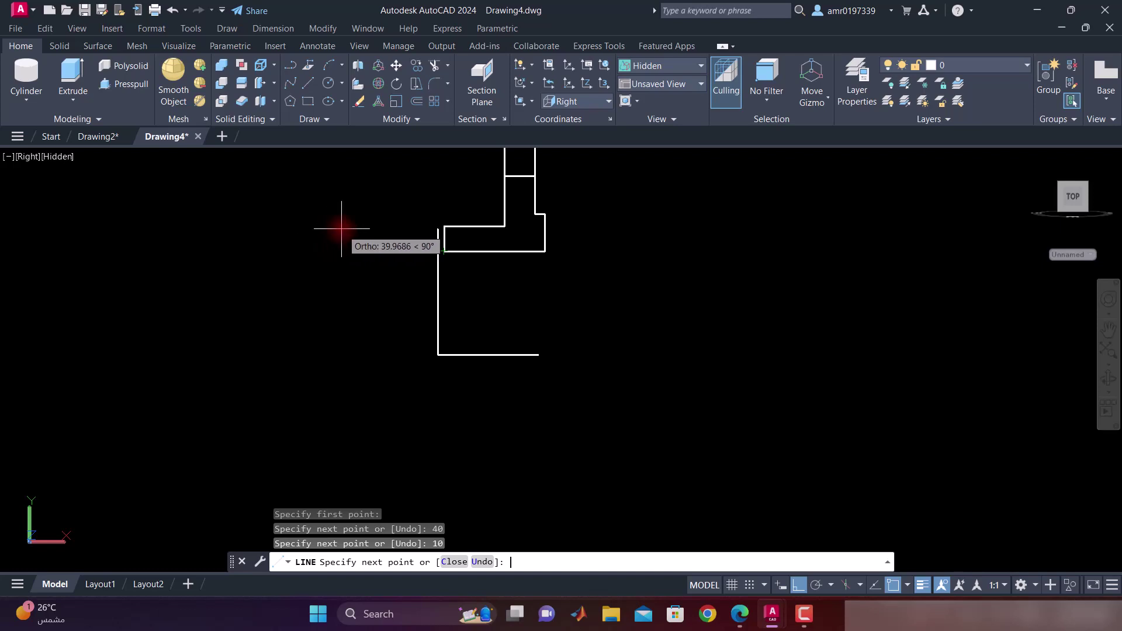
pyautogui.write('21')
pyautogui.press('Return')
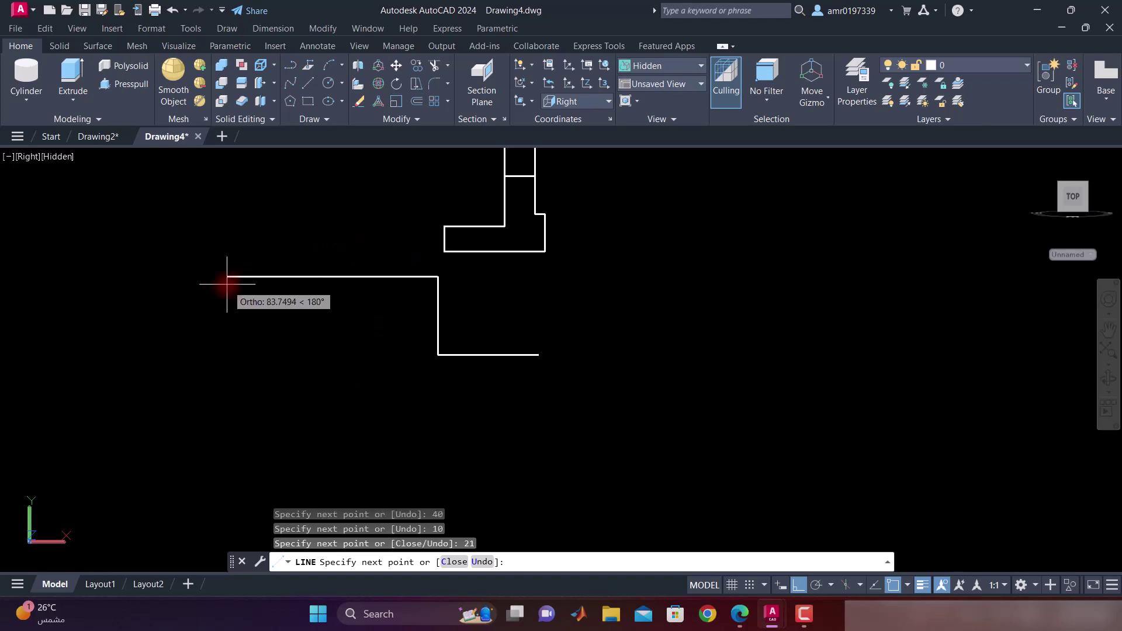
pyautogui.hotkey('ctrl', 'z')
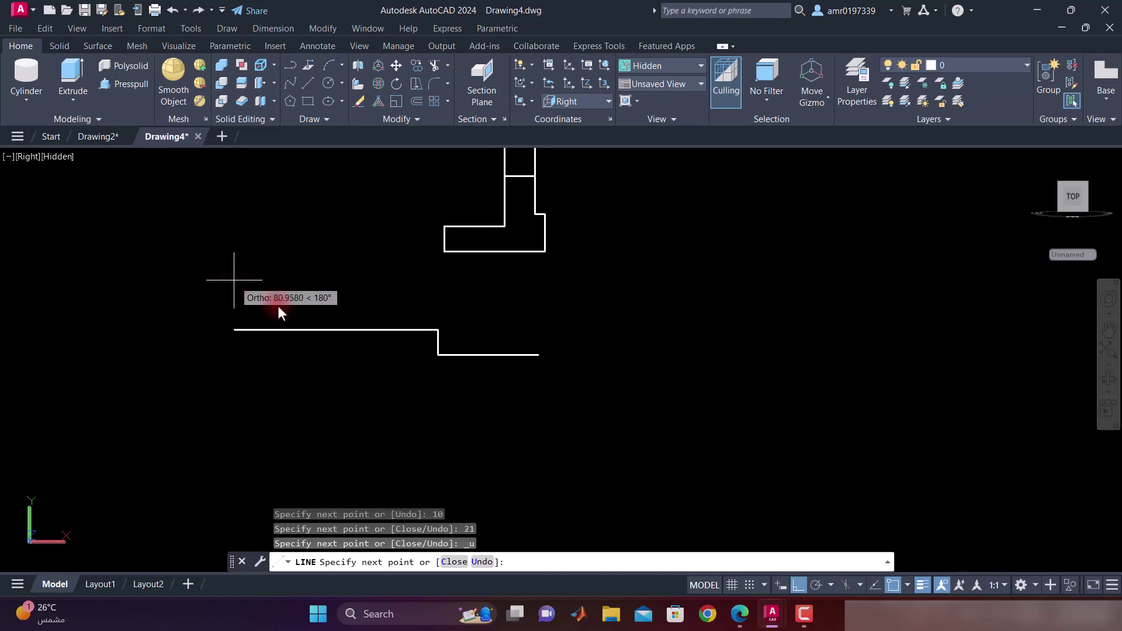
pyautogui.write('21')
pyautogui.press('Return')
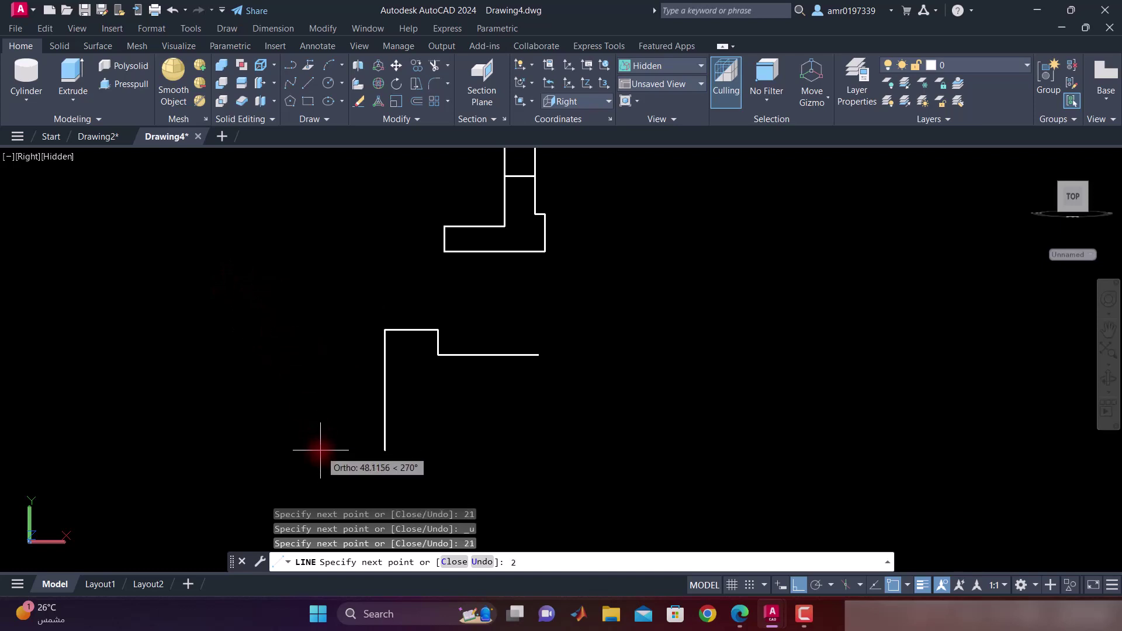
pyautogui.write('4')
pyautogui.press('Return')
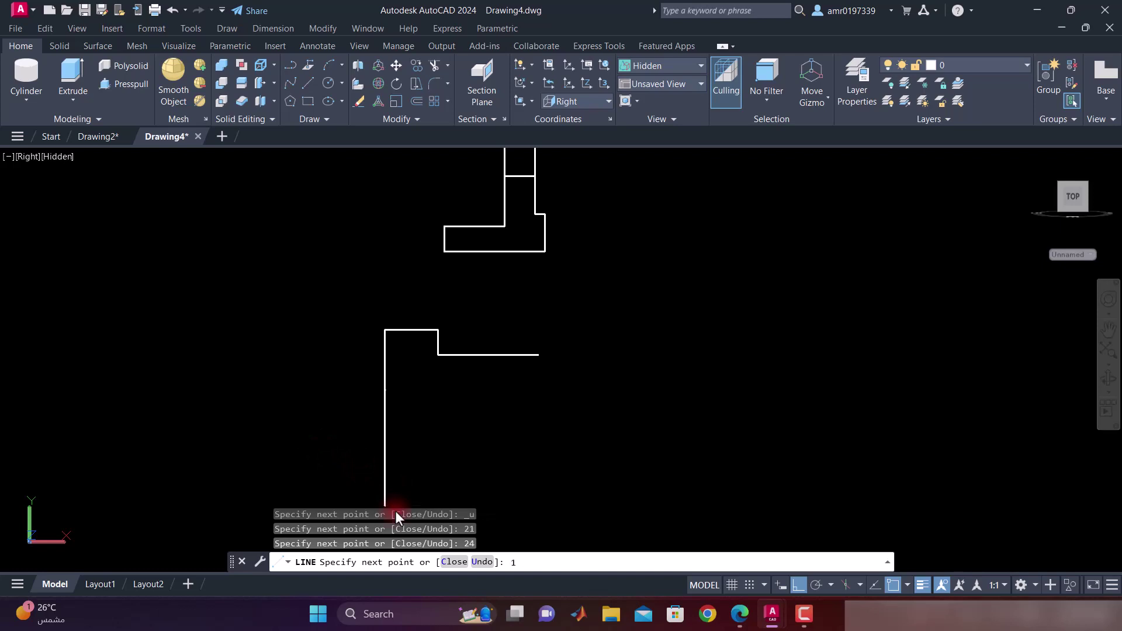
# Step: Finish with a 14-unit segment, a 36-unit bottom edge and a closing slanted edge
pyautogui.write('14')
pyautogui.press('Return')
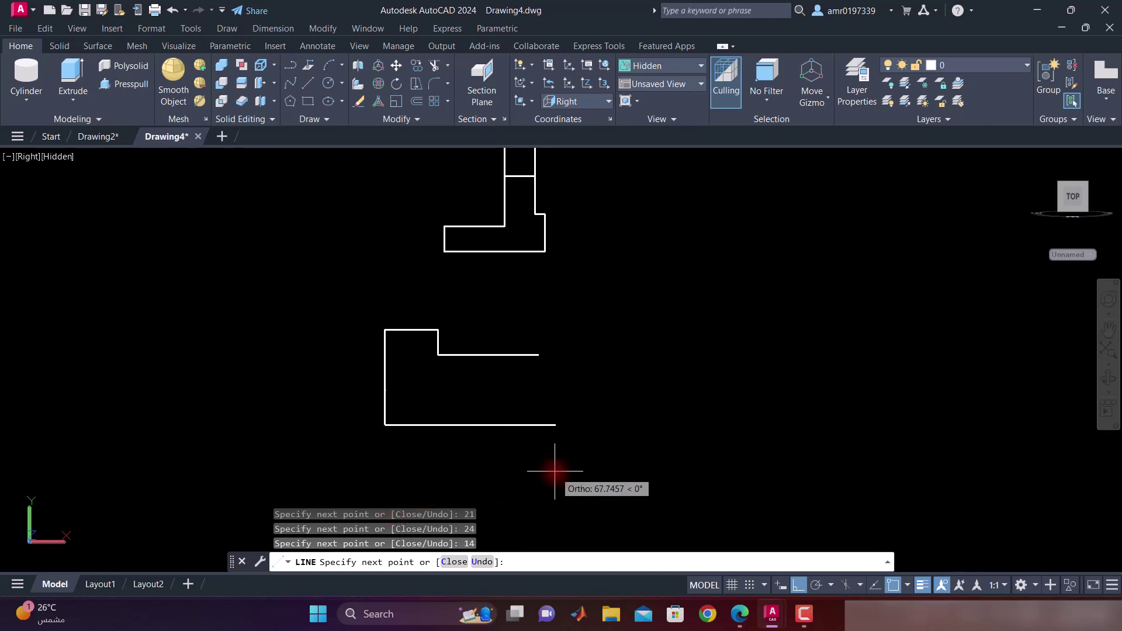
pyautogui.write('6')
pyautogui.press('Return')
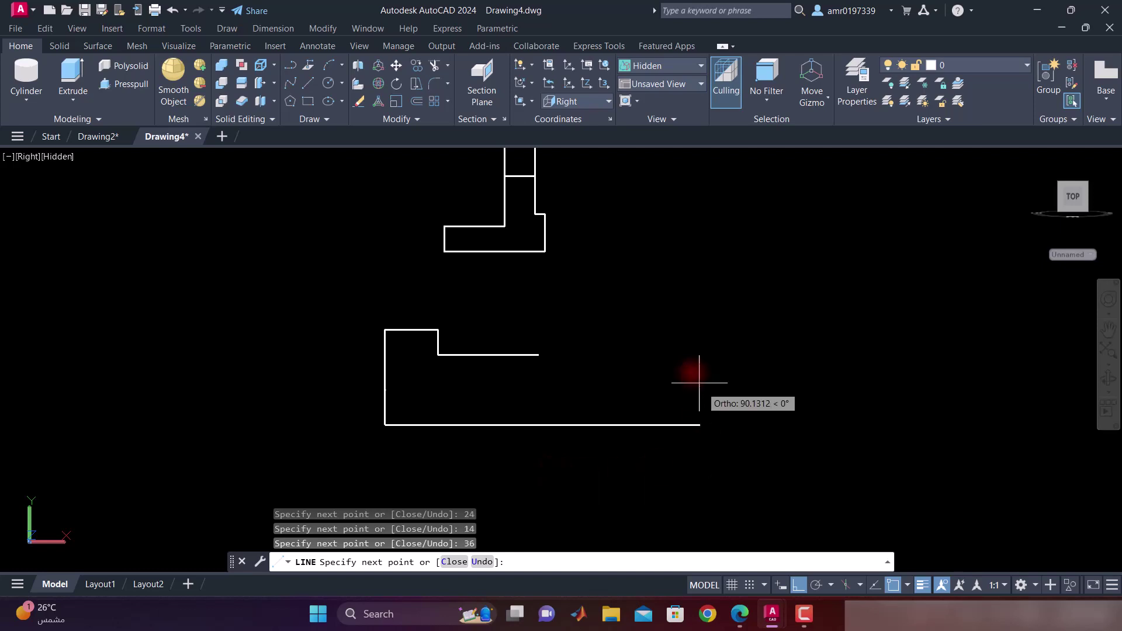
pyautogui.click(537, 354)
pyautogui.press('Escape')
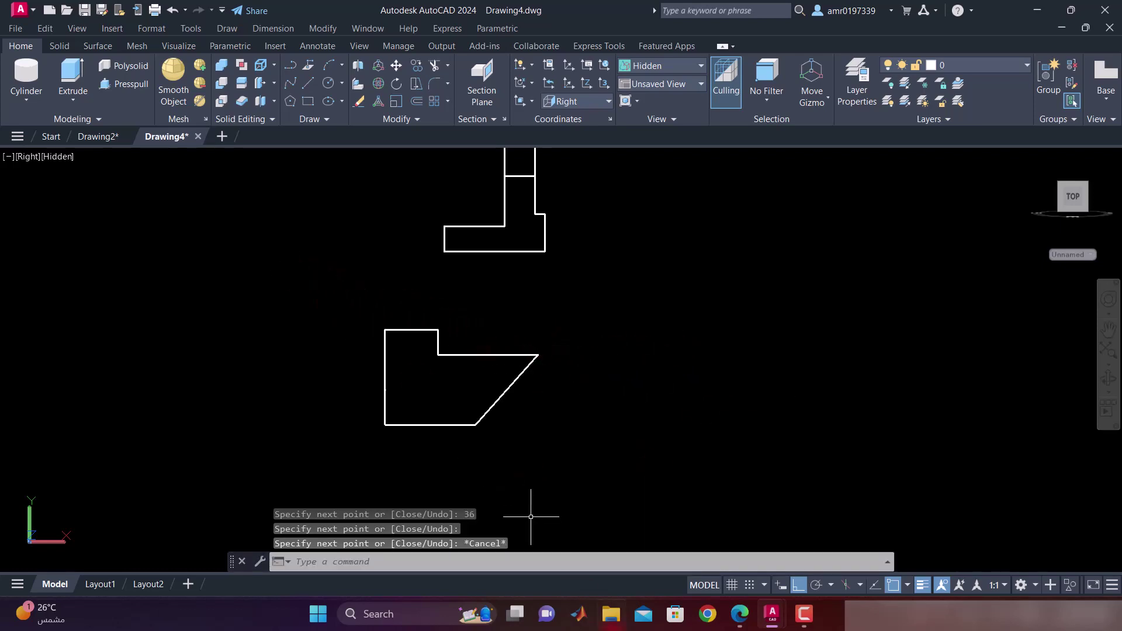
pyautogui.click(583, 561)
pyautogui.write('re')
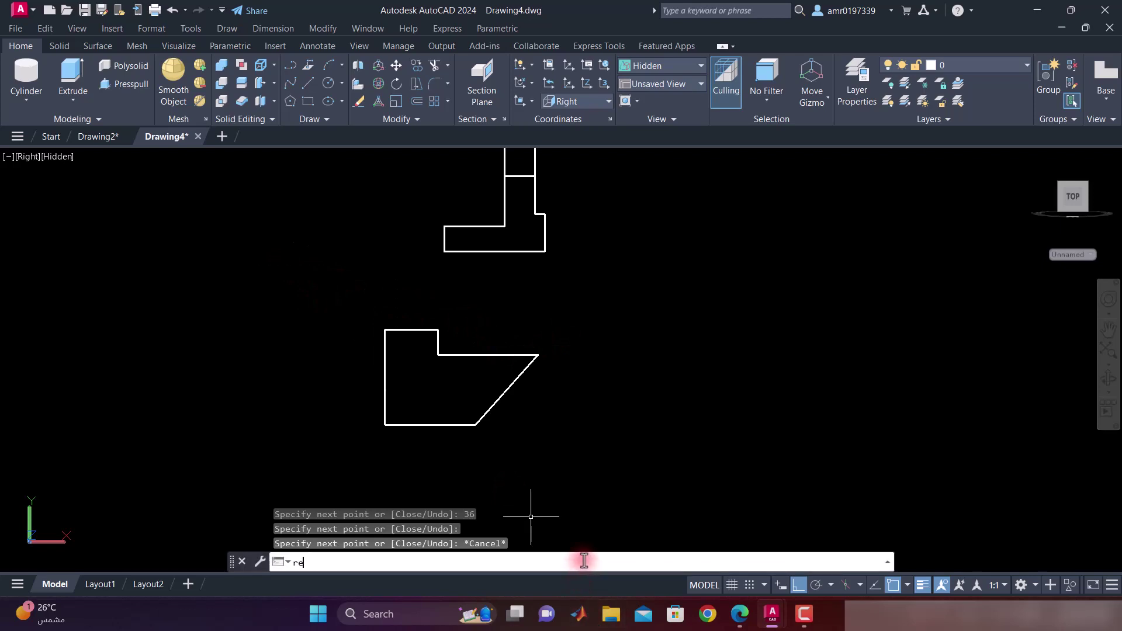
# Step: Convert the lower outline into a region and switch to the SE Isometric view
pyautogui.write('g')
pyautogui.press('Return')
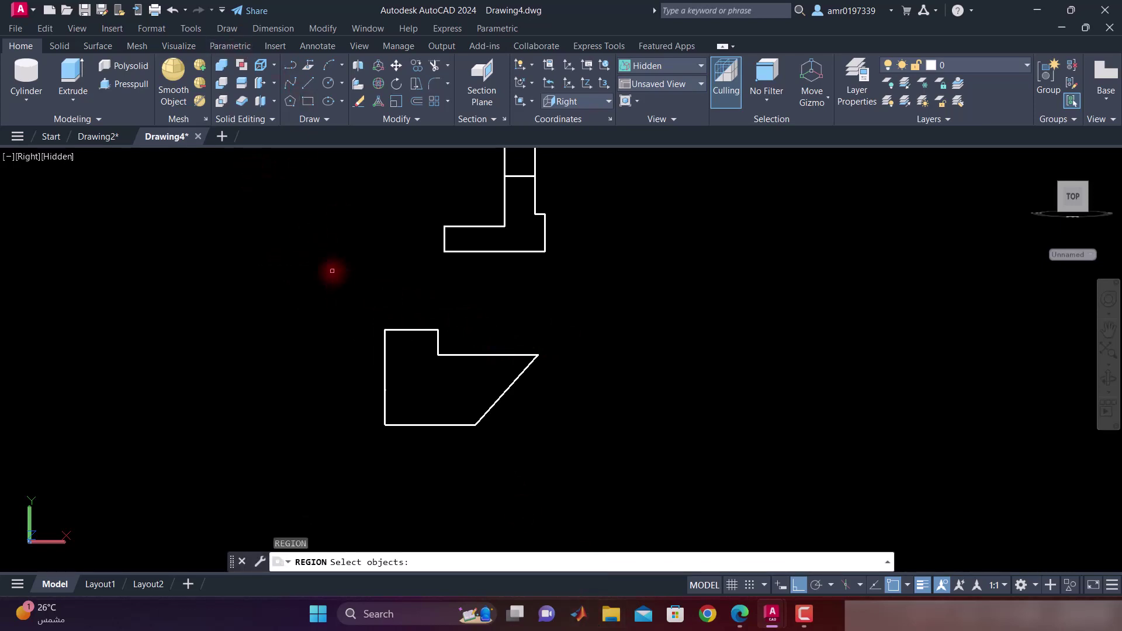
pyautogui.click(345, 296)
pyautogui.click(608, 483)
pyautogui.press('Return')
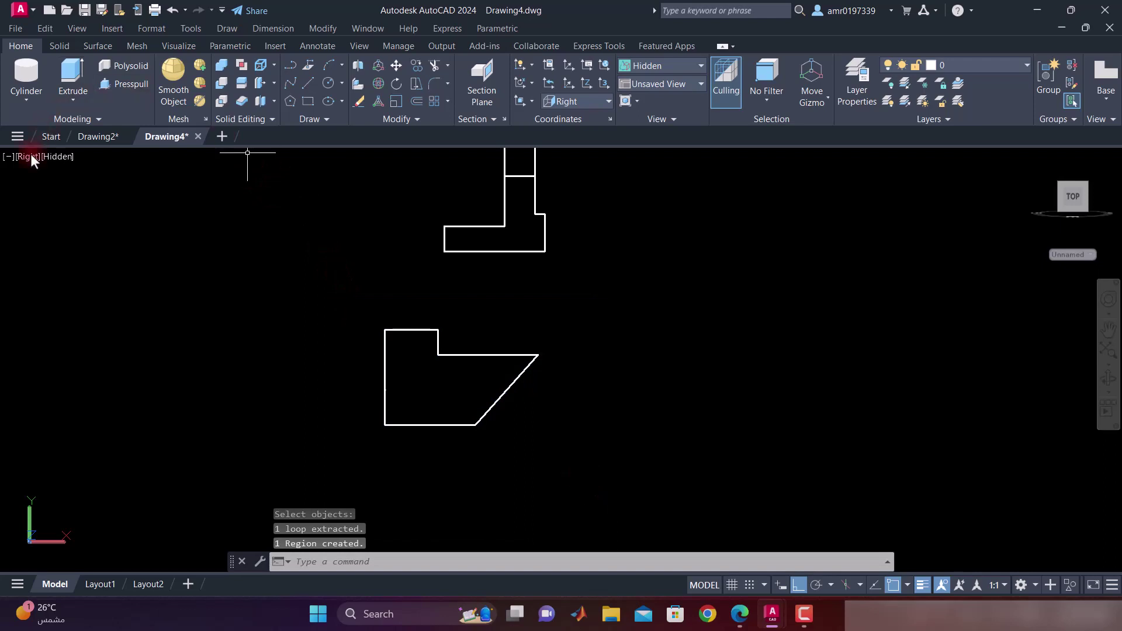
pyautogui.click(20, 156)
pyautogui.click(92, 298)
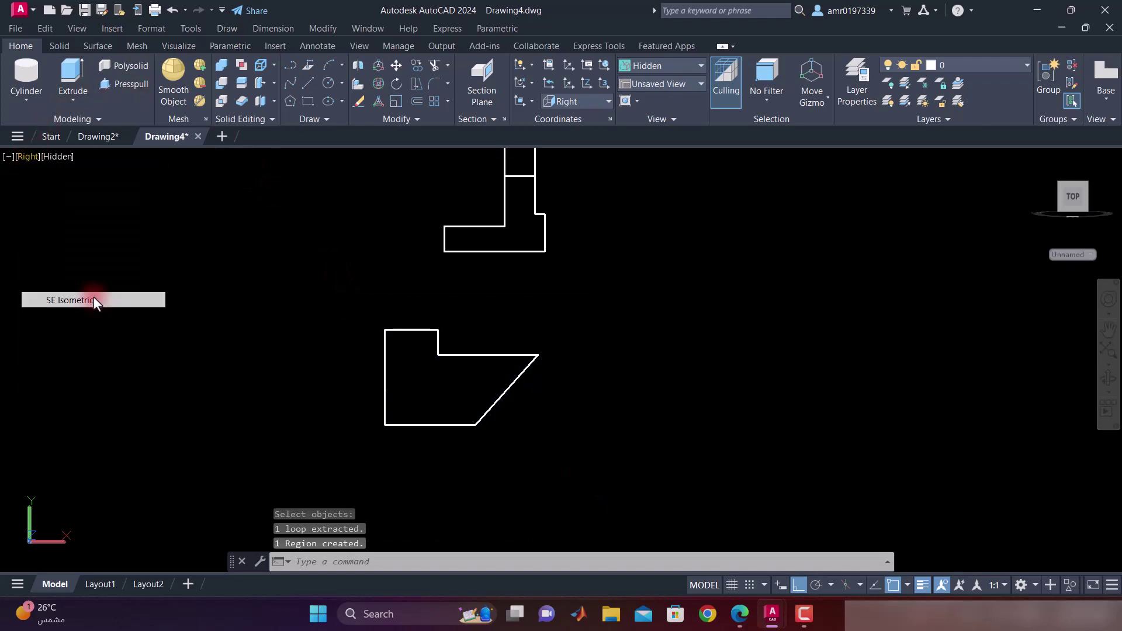
pyautogui.moveTo(500, 508); pyautogui.dragTo(371, 396, button='middle')
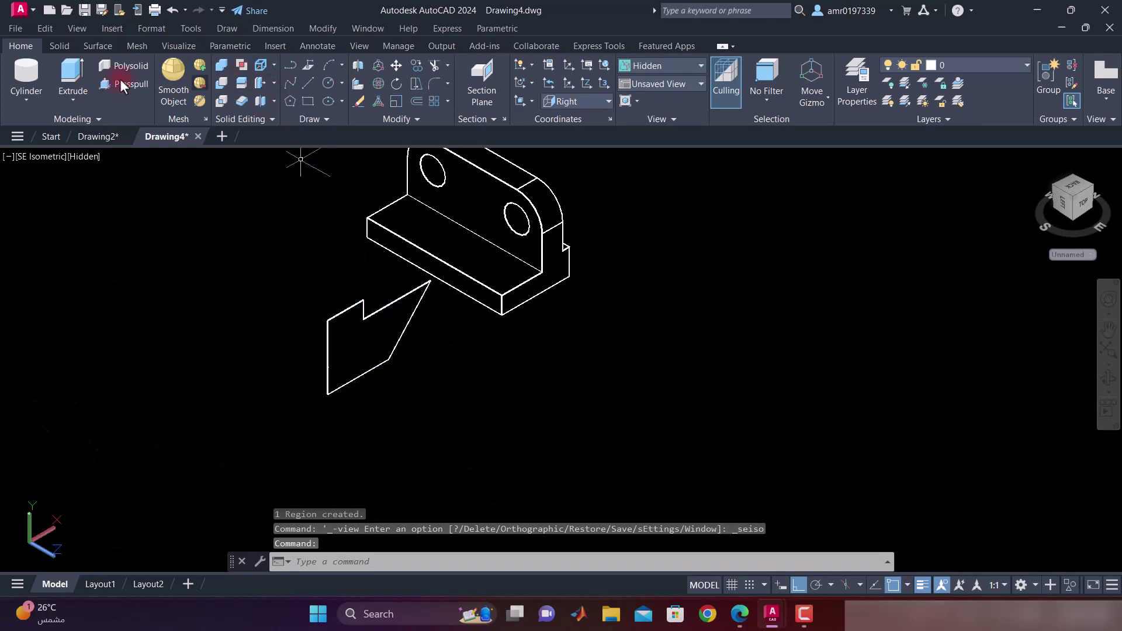
# Step: Extrude the region 28 units, after confirming the 28 depth on the exercise sheet
pyautogui.click(80, 72)
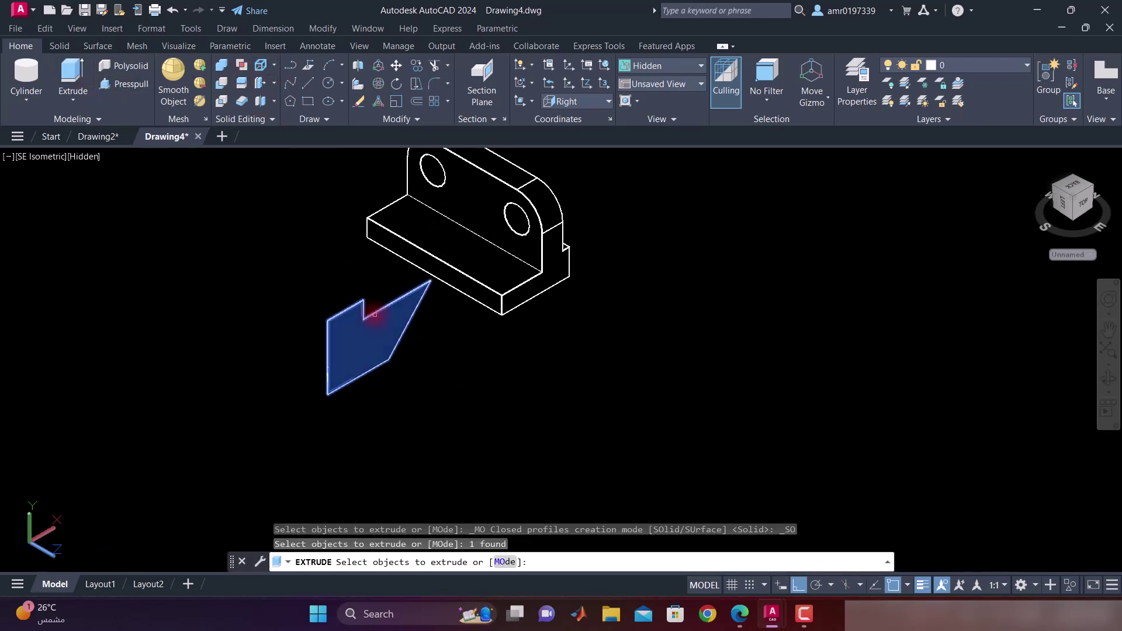
pyautogui.press('Return')
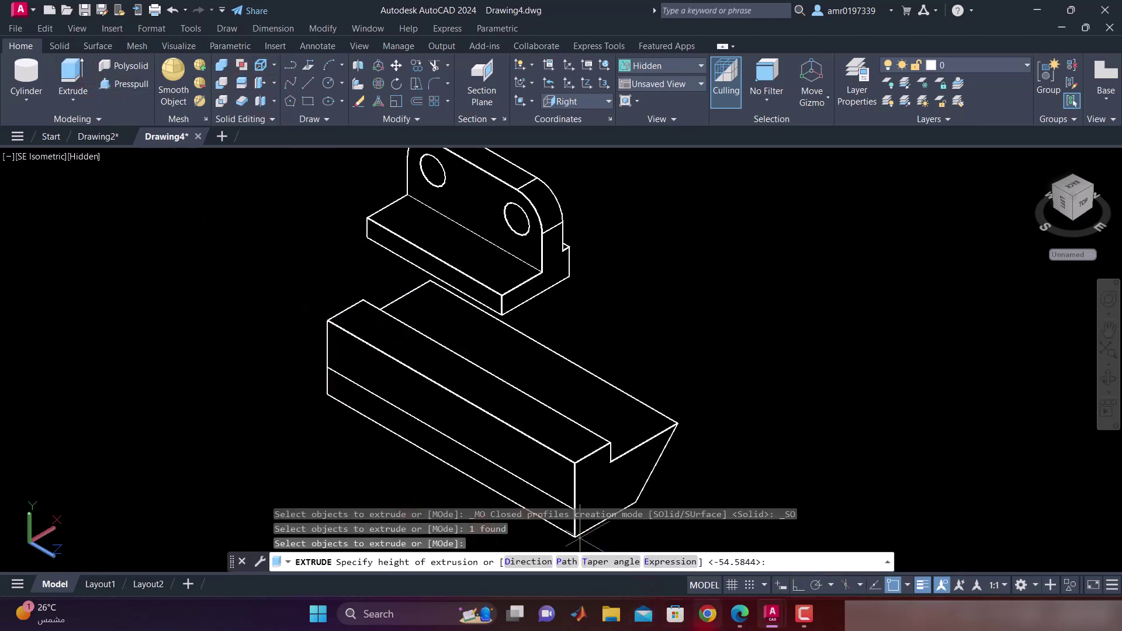
pyautogui.click(739, 613)
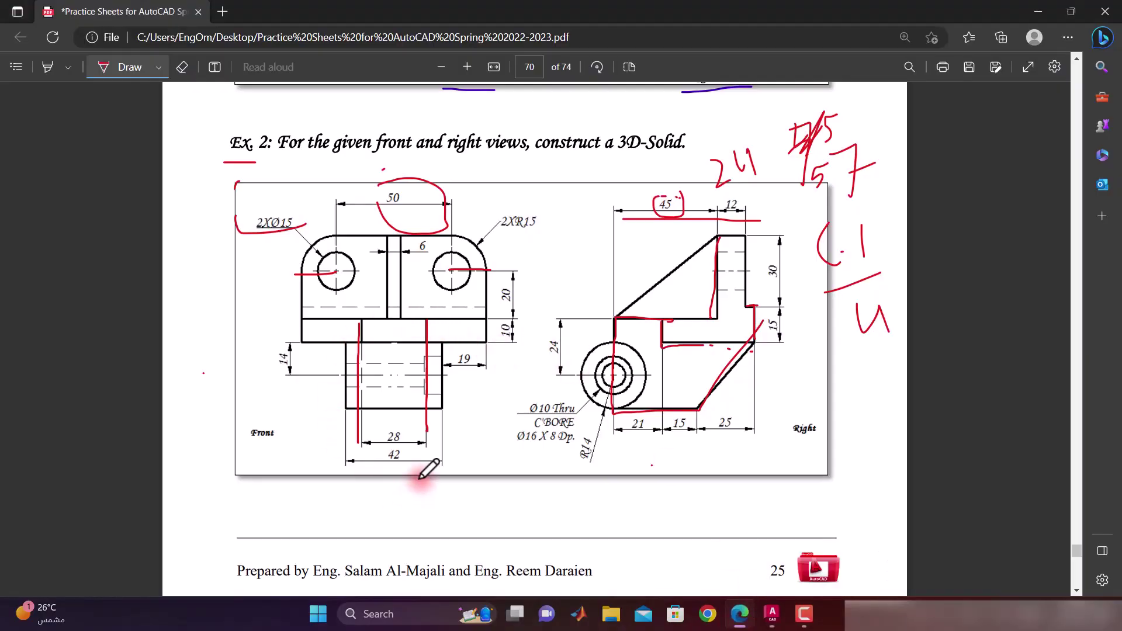
pyautogui.moveTo(426, 427); pyautogui.dragTo(409, 403)
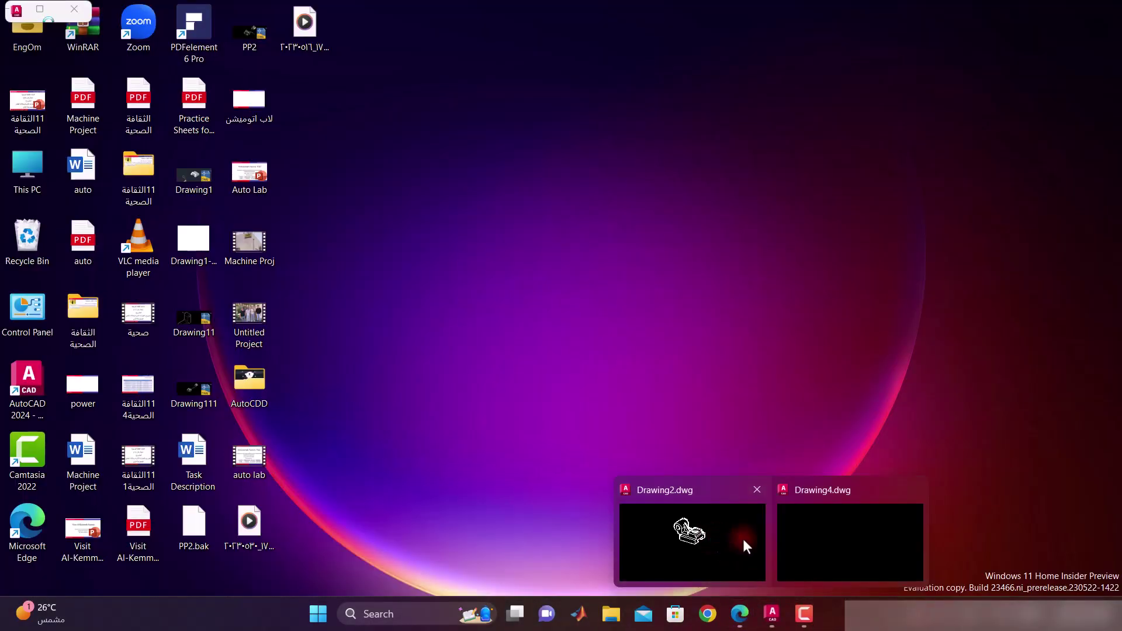
pyautogui.moveTo(772, 614)
pyautogui.click(742, 538)
pyautogui.write('28')
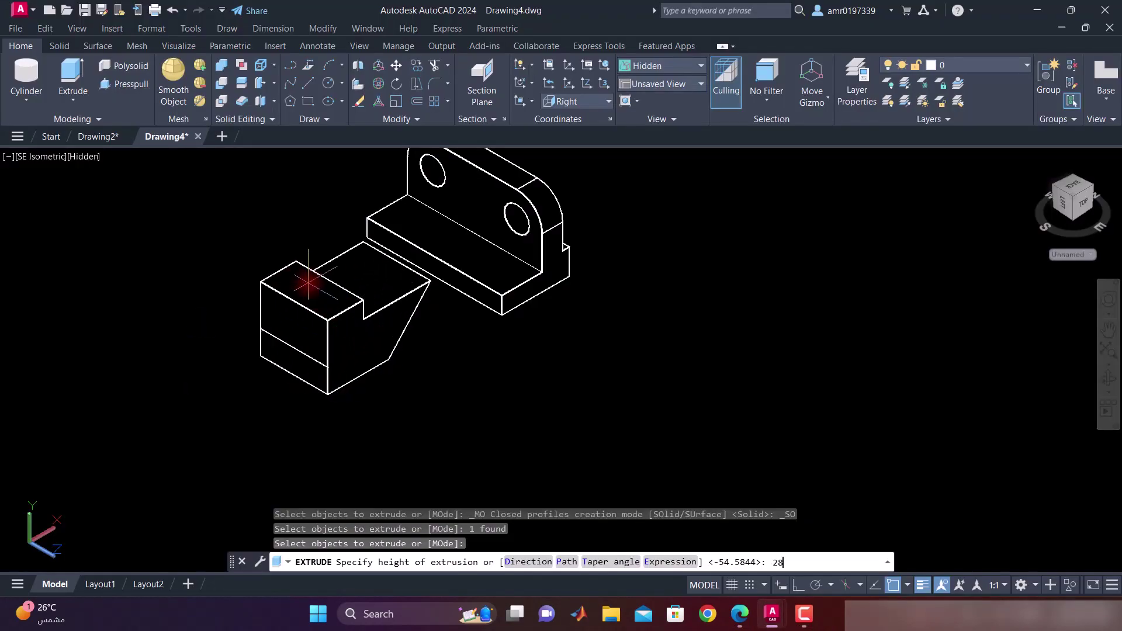
pyautogui.press('Return')
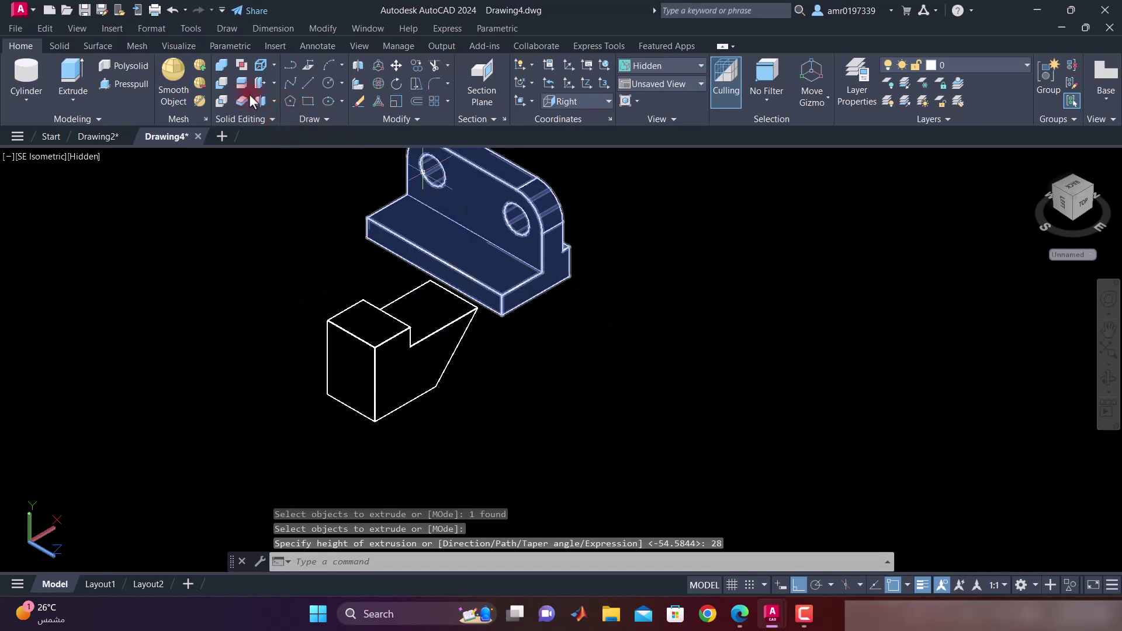
# Step: Move the new block by its corner into place under the bracket's upper part
pyautogui.click(397, 65)
pyautogui.click(391, 384)
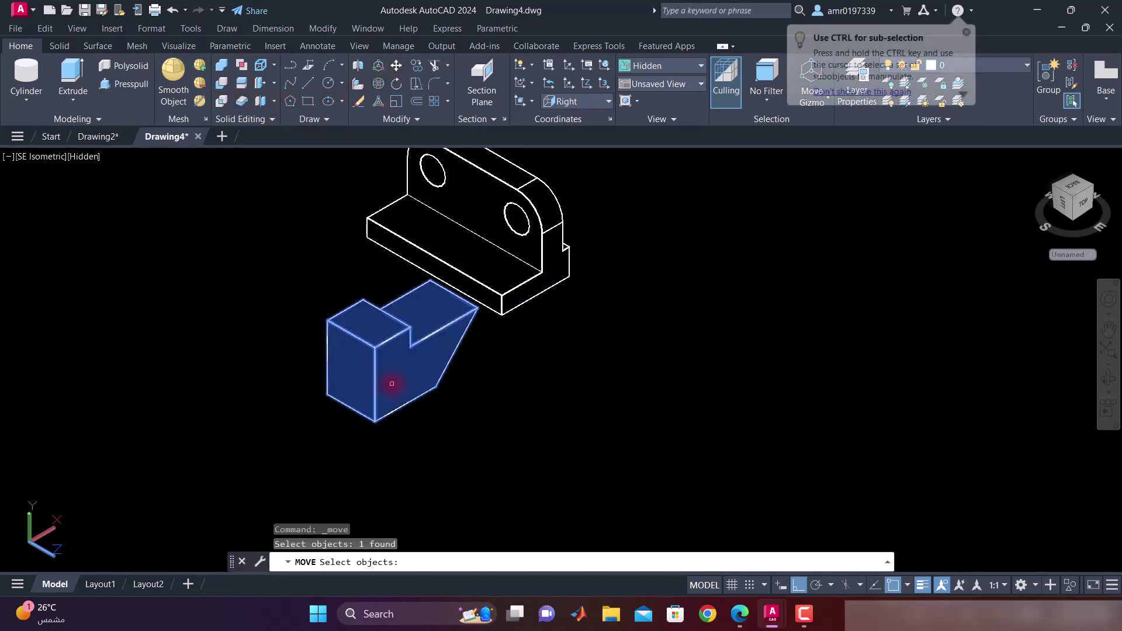
pyautogui.press('Return')
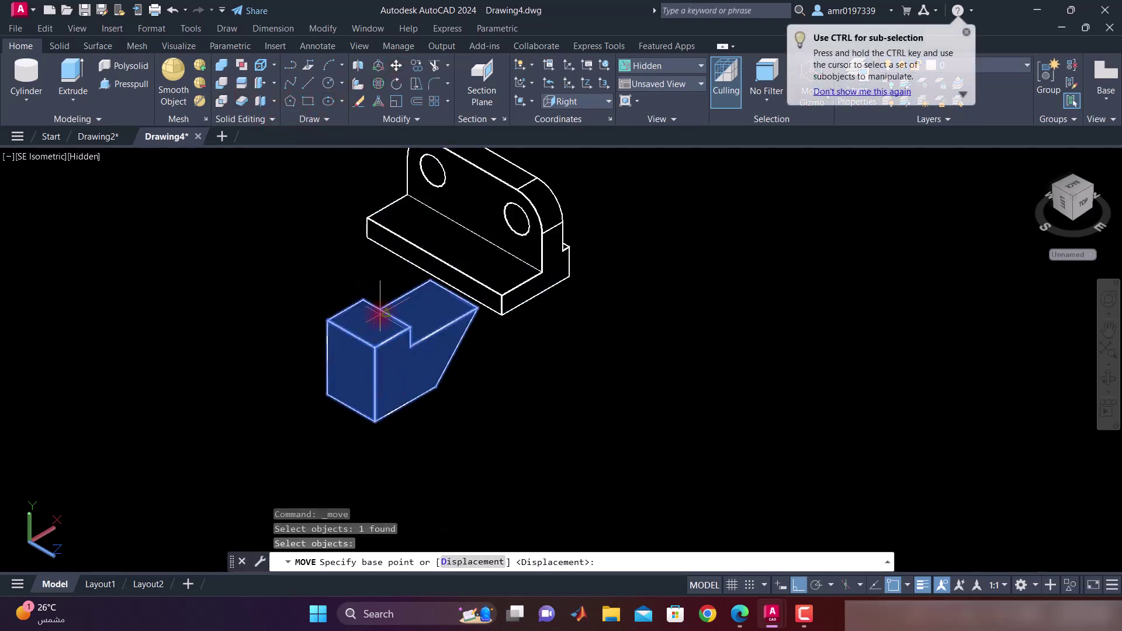
pyautogui.click(386, 313)
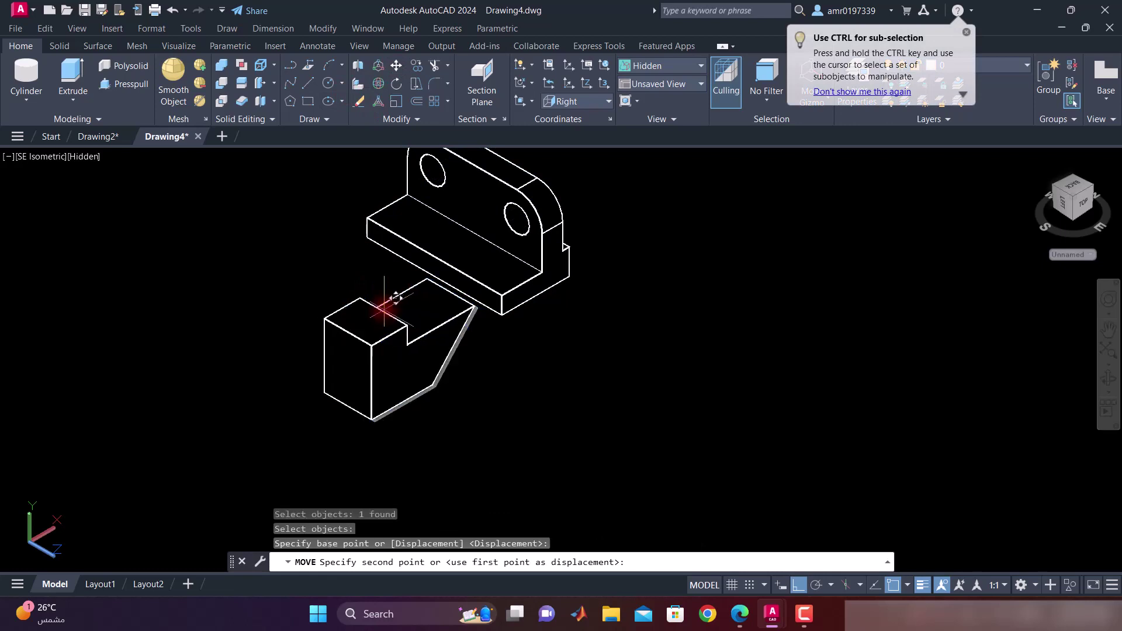
pyautogui.click(433, 255)
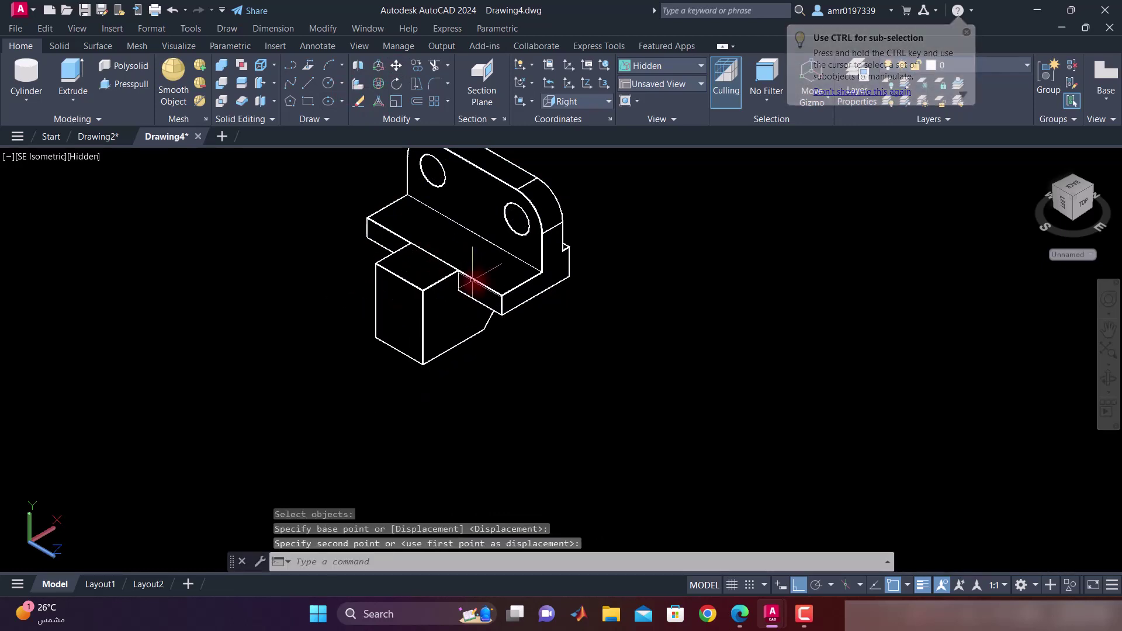
# Step: Check the block's placement in the Right view, then return to SE Isometric
pyautogui.click(46, 156)
pyautogui.click(93, 237)
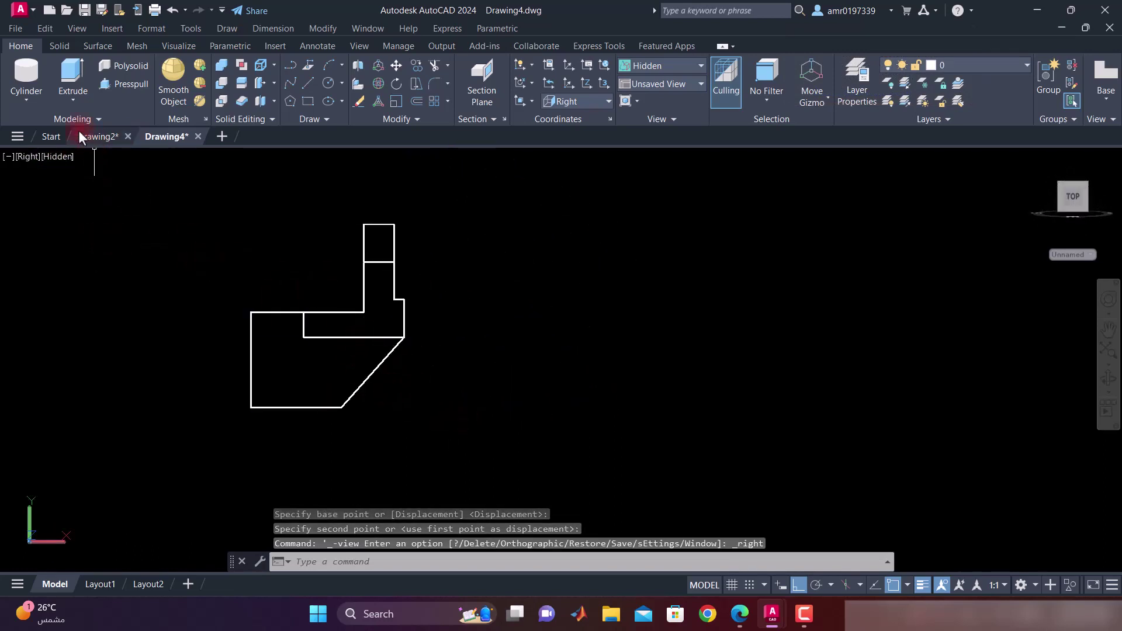
pyautogui.click(35, 156)
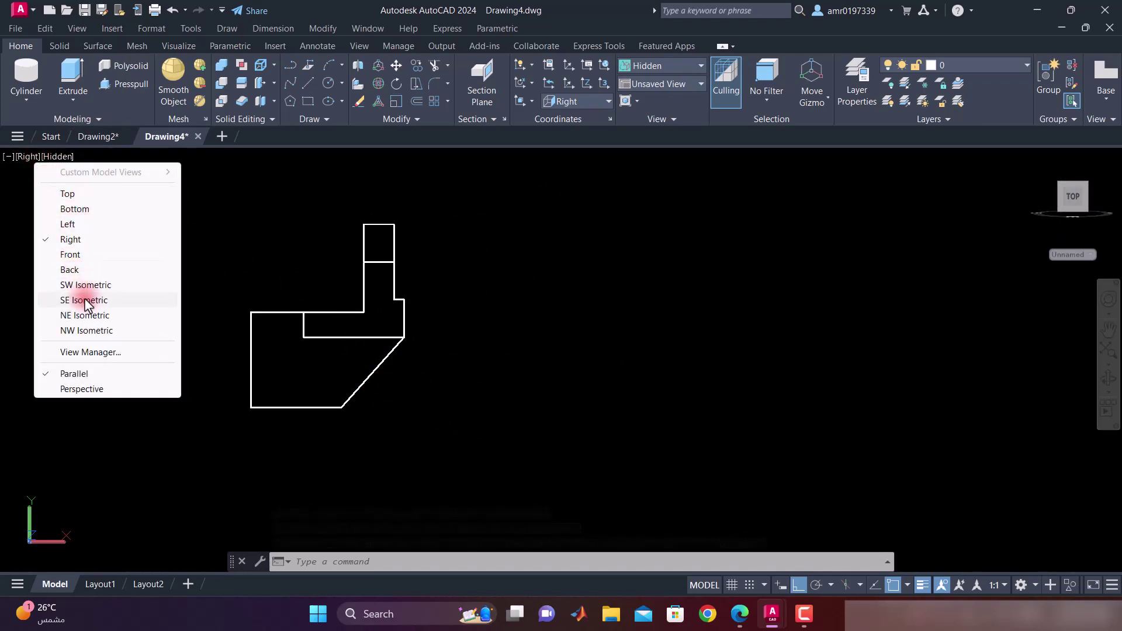
pyautogui.click(102, 300)
pyautogui.click(484, 376)
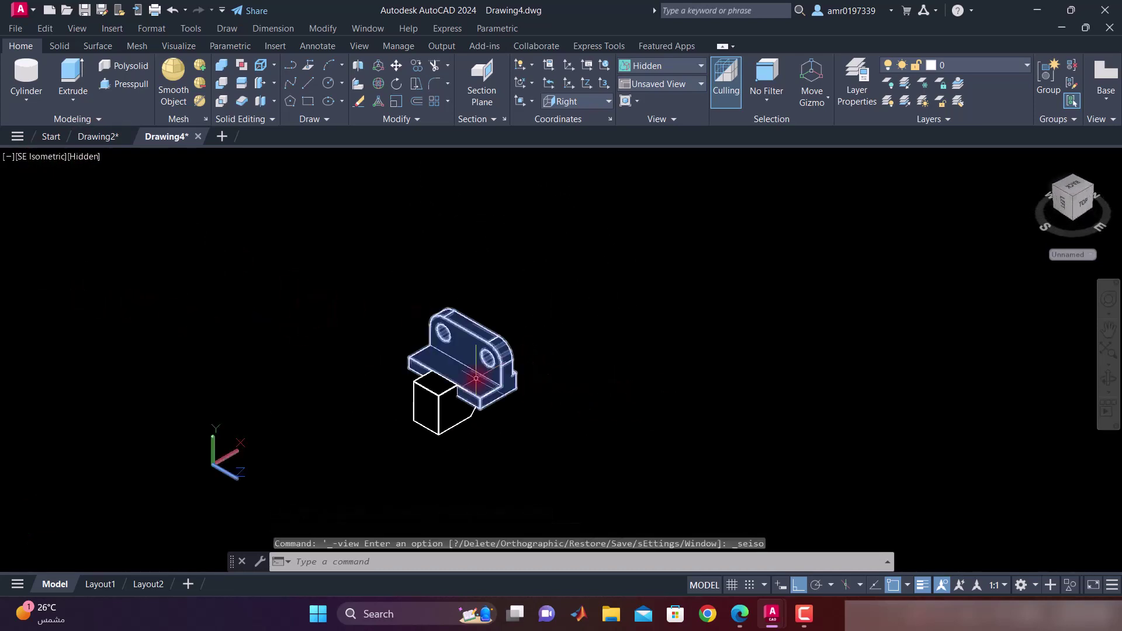
pyautogui.press('Escape')
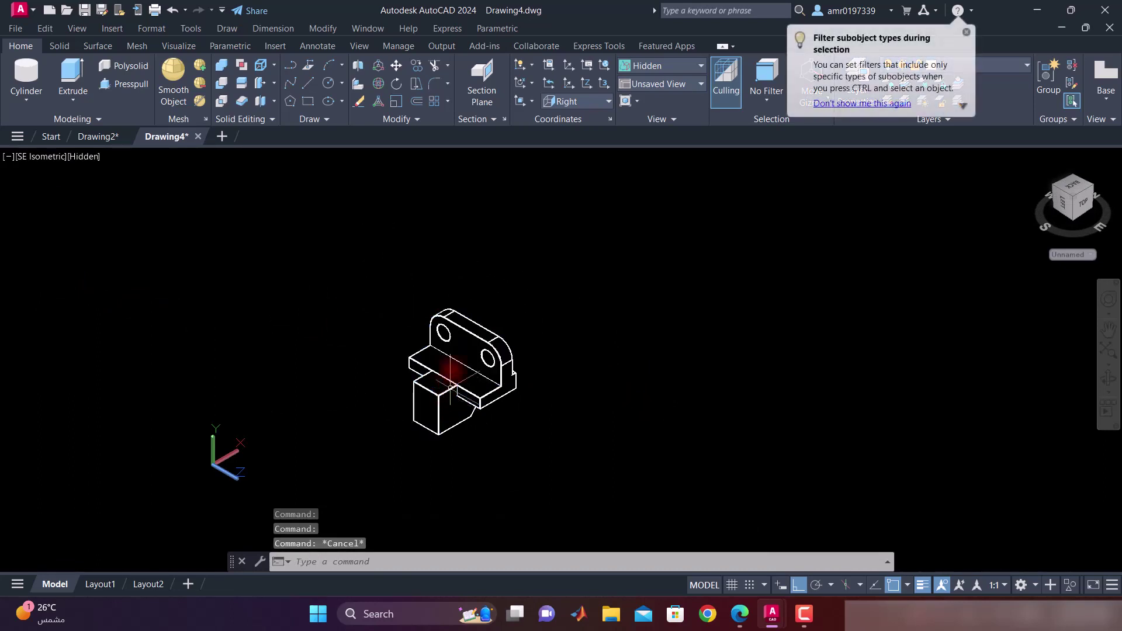
# Step: Union the bracket and the block into a single solid
pyautogui.click(227, 69)
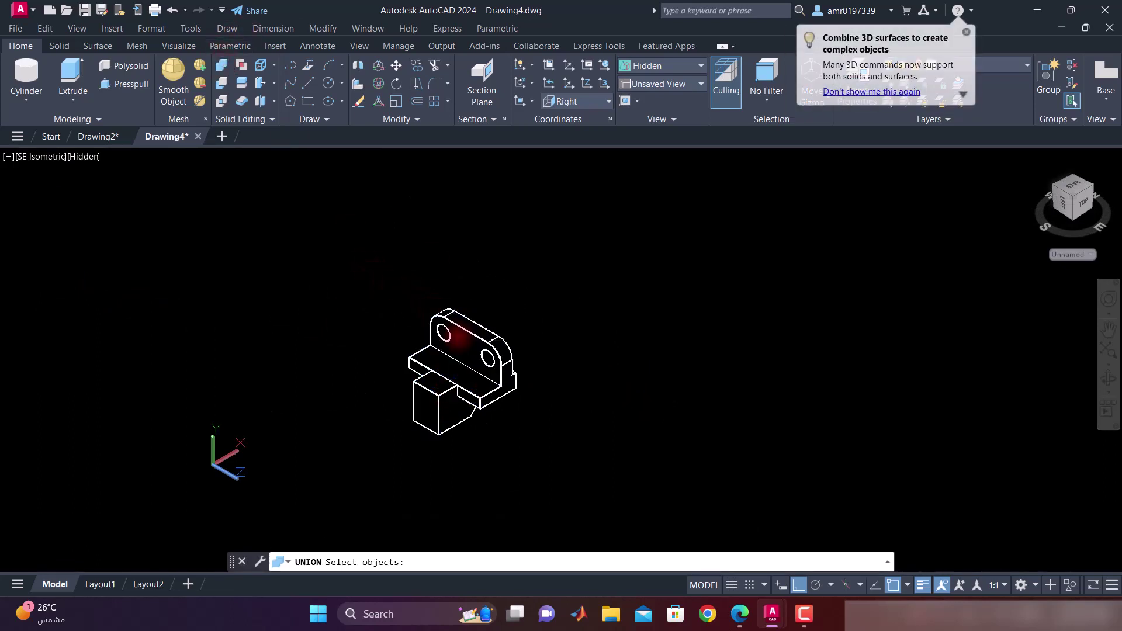
pyautogui.click(458, 336)
pyautogui.click(441, 374)
pyautogui.press('Return')
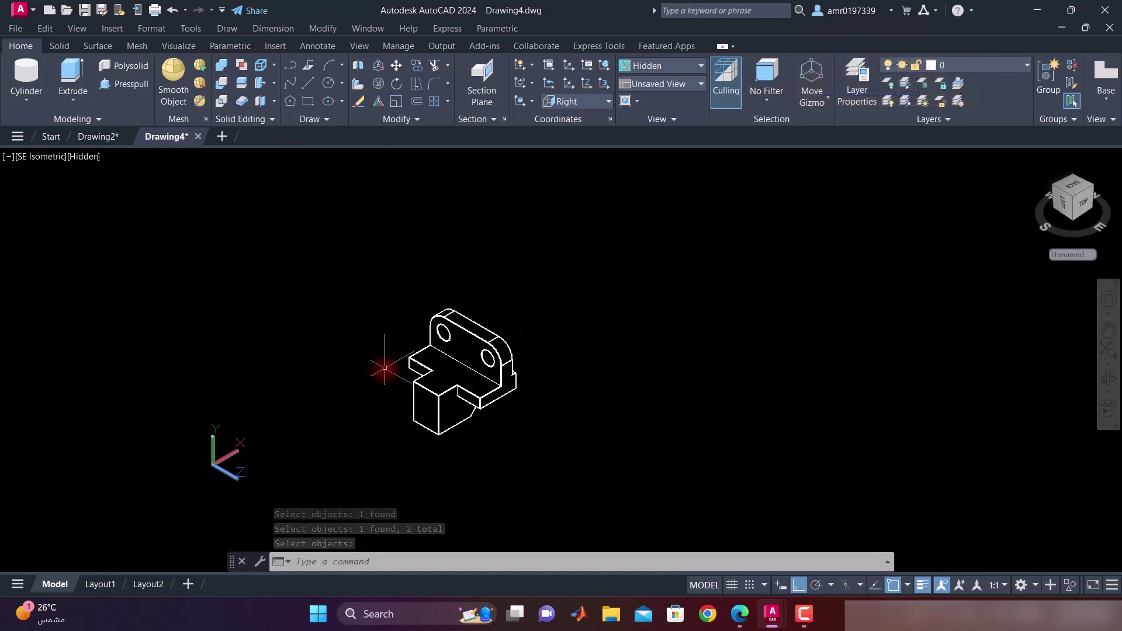
pyautogui.scroll(3, 447, 385)
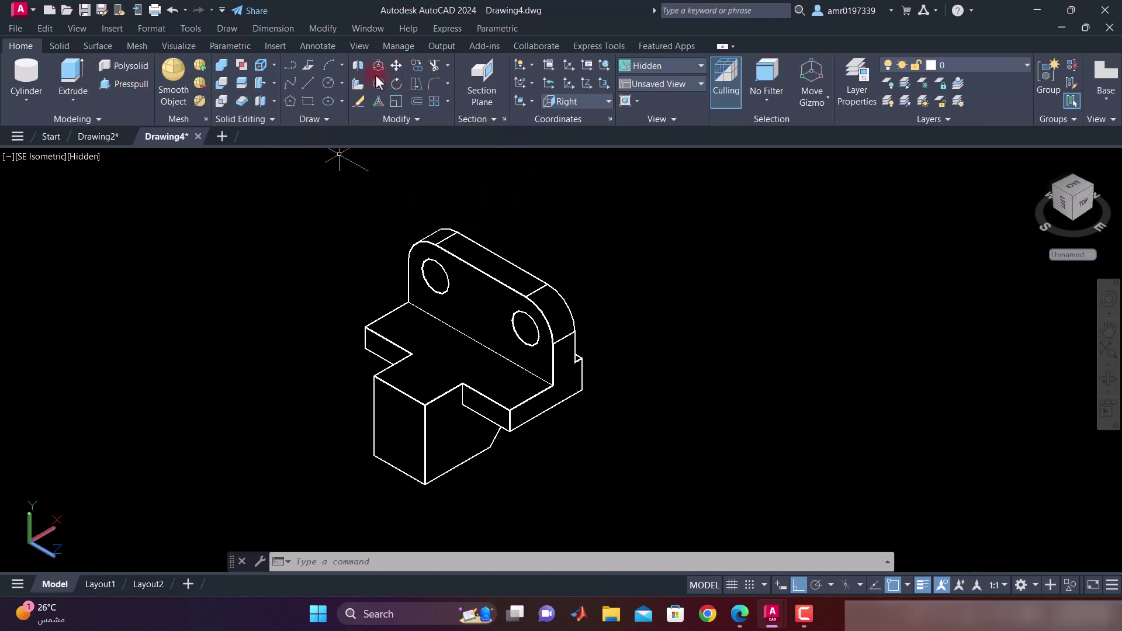
# Step: Align the UCS to the ledge's top face
pyautogui.click(532, 101)
pyautogui.click(525, 181)
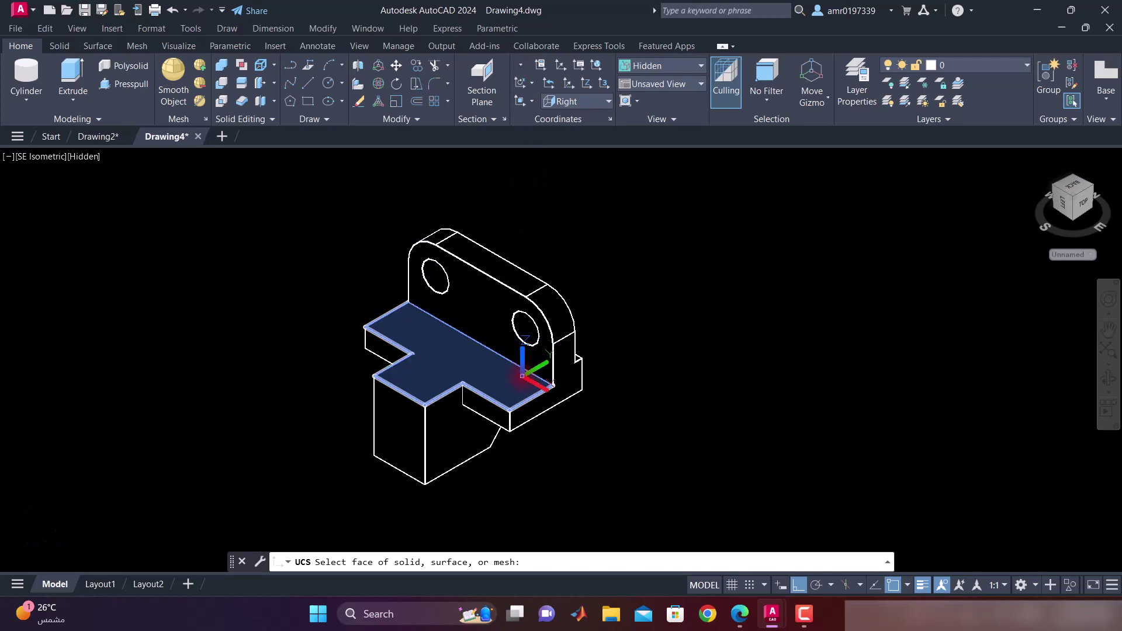
pyautogui.click(522, 374)
pyautogui.press('Return')
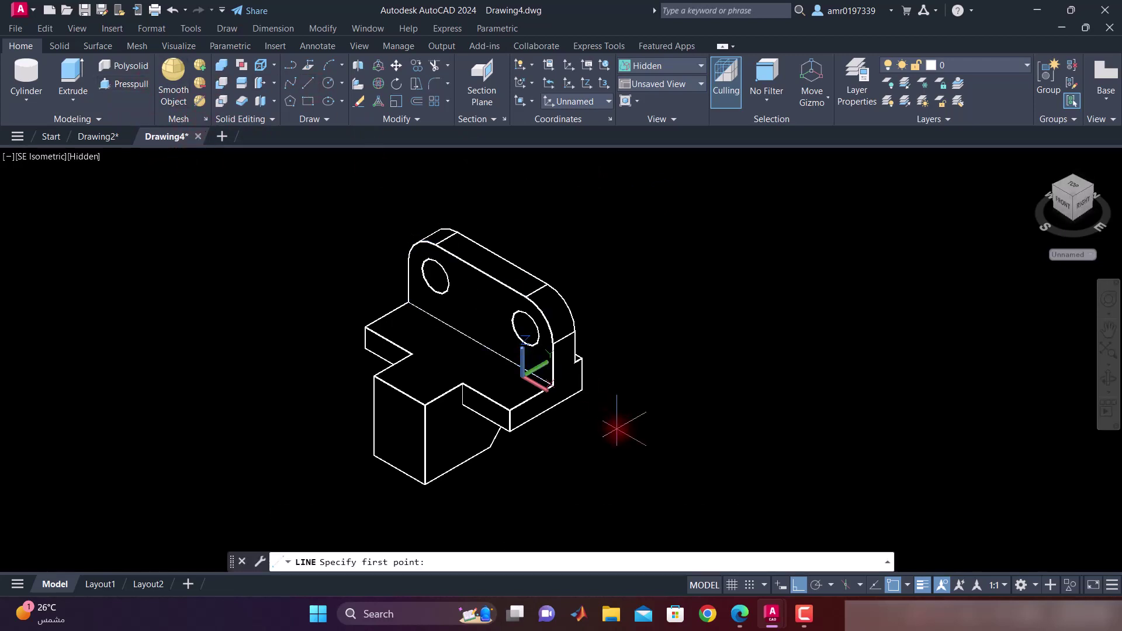
# Step: Draw a closed triangle with a 45-unit leg and a 35-unit vertical side beside the part
pyautogui.click(615, 428)
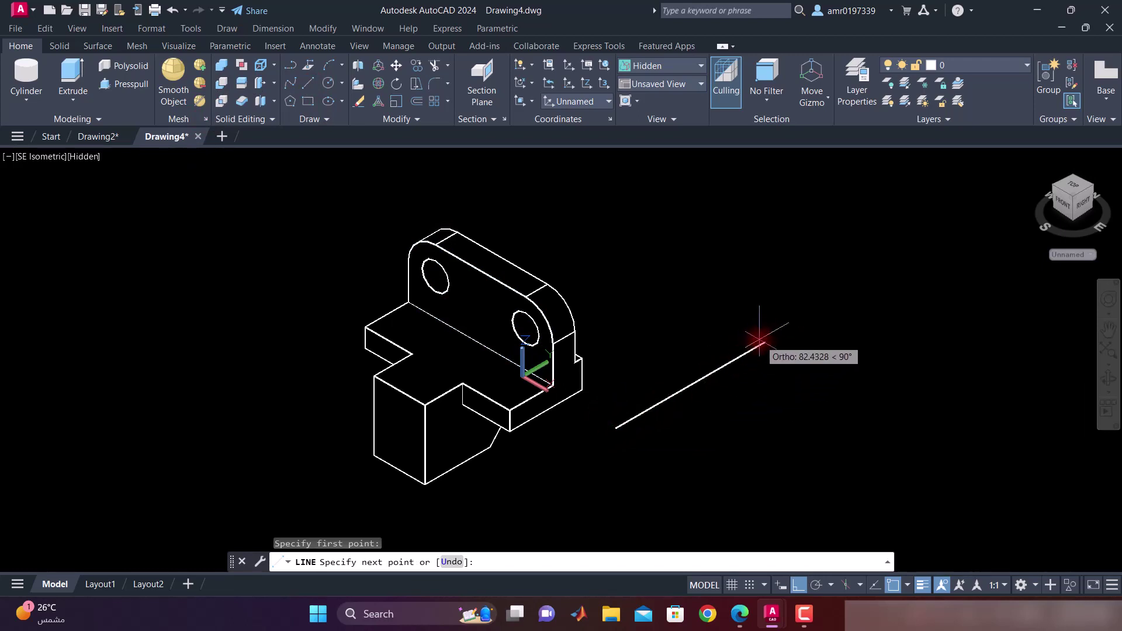
pyautogui.write('45')
pyautogui.press('Return')
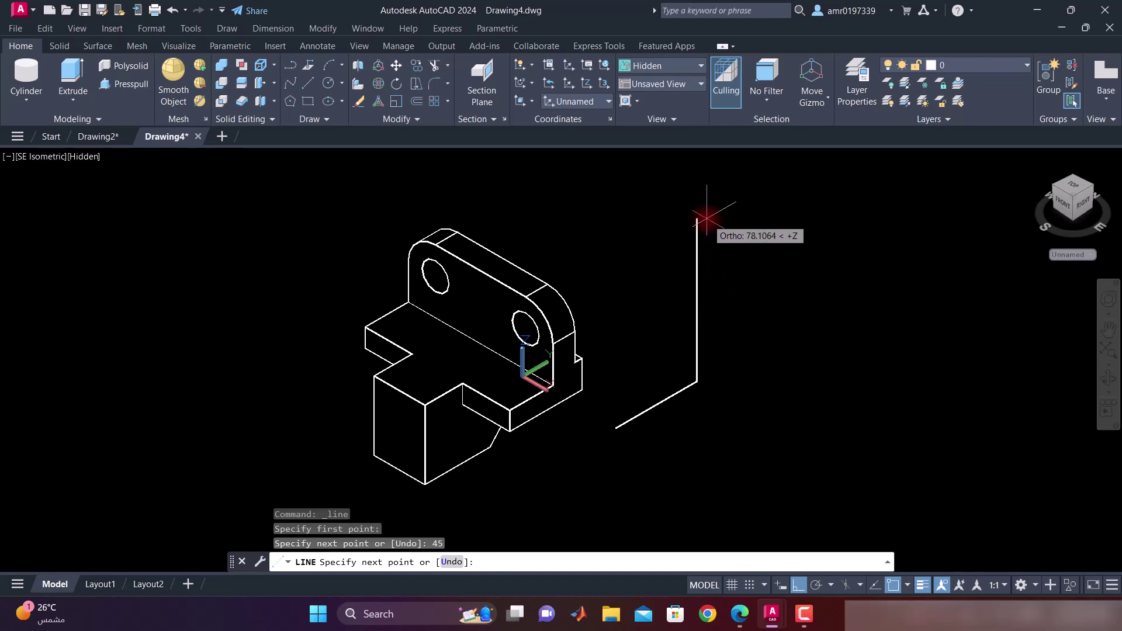
pyautogui.moveTo(738, 613)
pyautogui.click(752, 514)
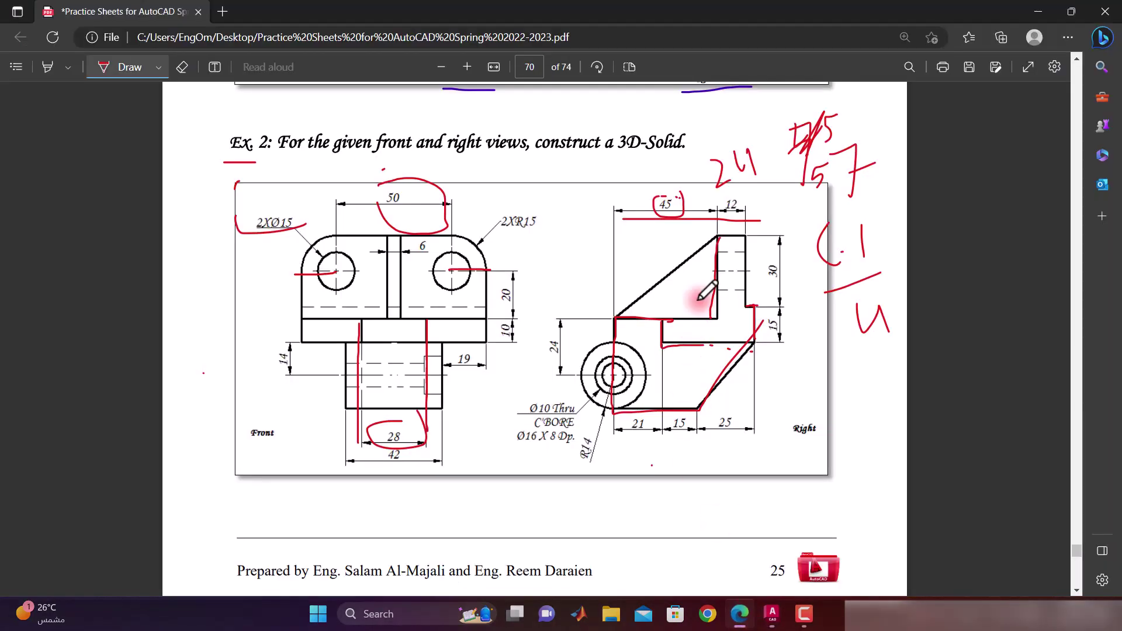
pyautogui.moveTo(716, 236)
pyautogui.mouseDown()
pyautogui.moveTo(714, 319)
pyautogui.moveTo(600, 305)
pyautogui.mouseUp()
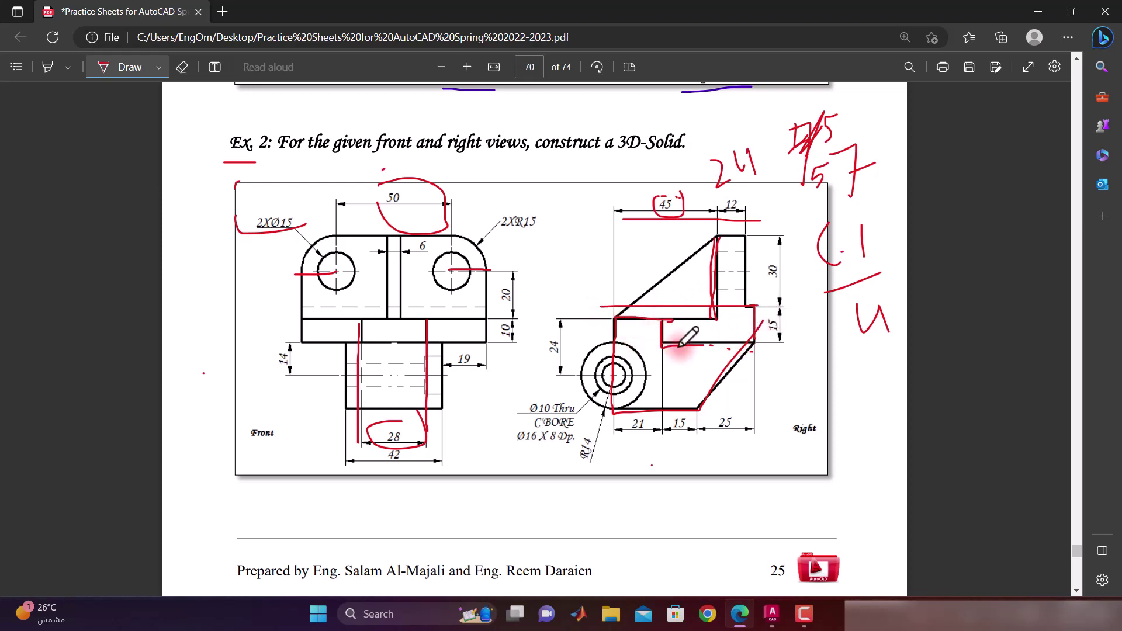
pyautogui.click(859, 535)
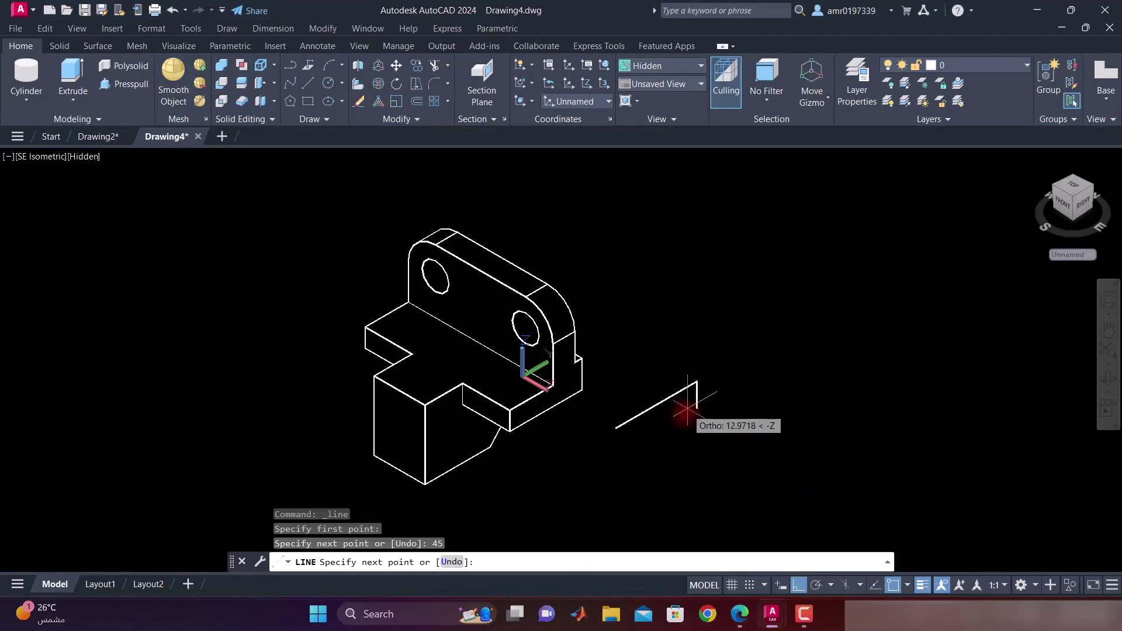
pyautogui.write('35')
pyautogui.press('Return')
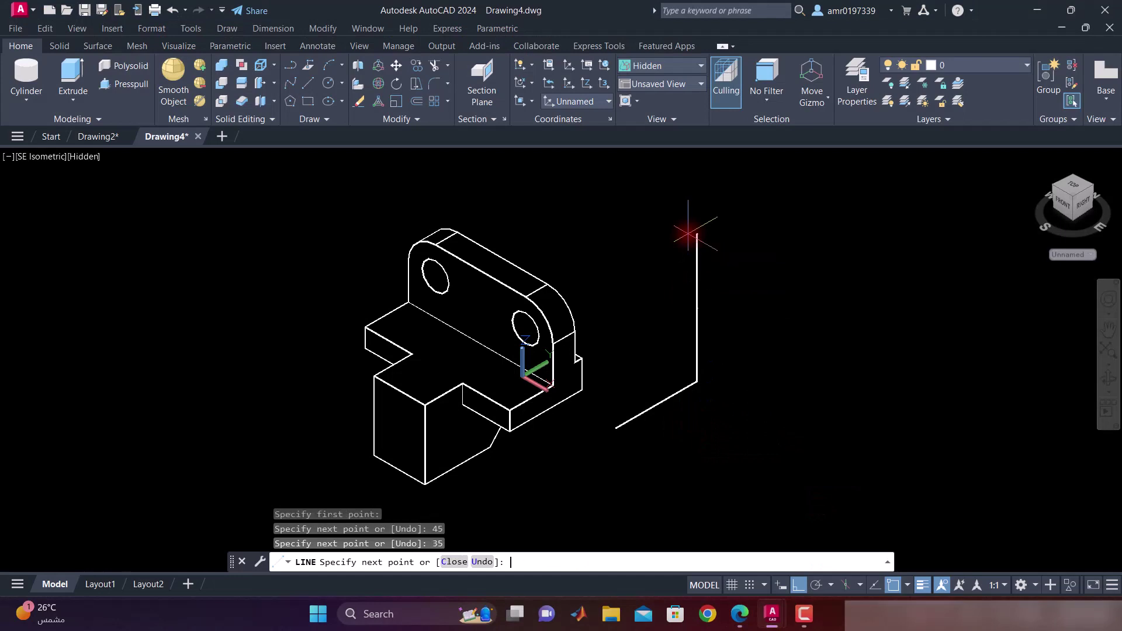
pyautogui.click(616, 427)
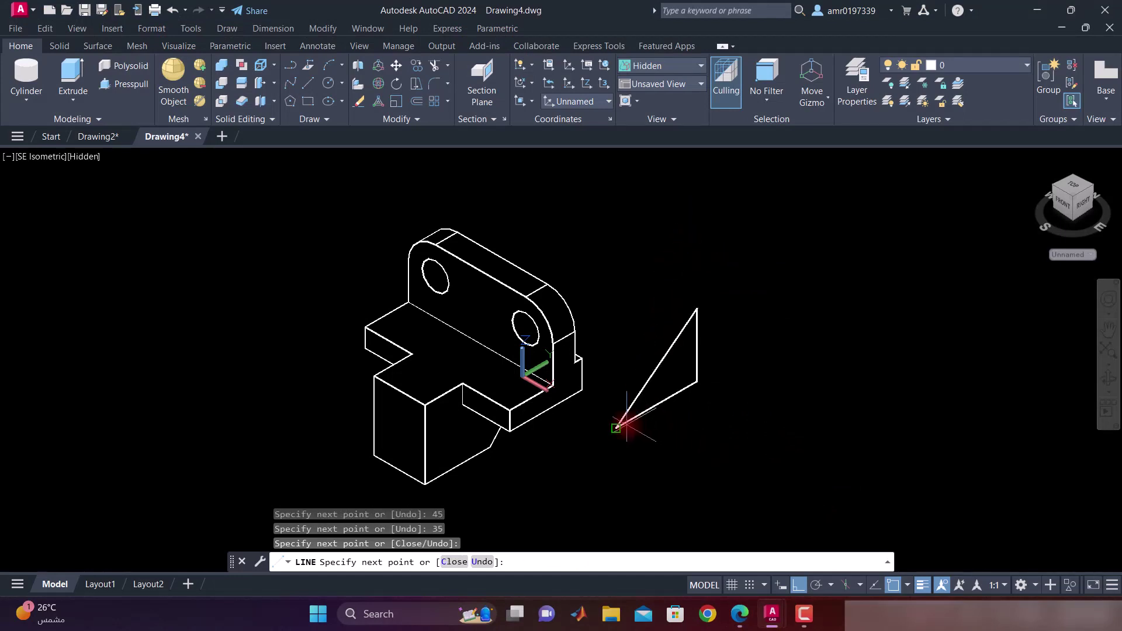
pyautogui.press('Escape')
pyautogui.click(579, 555)
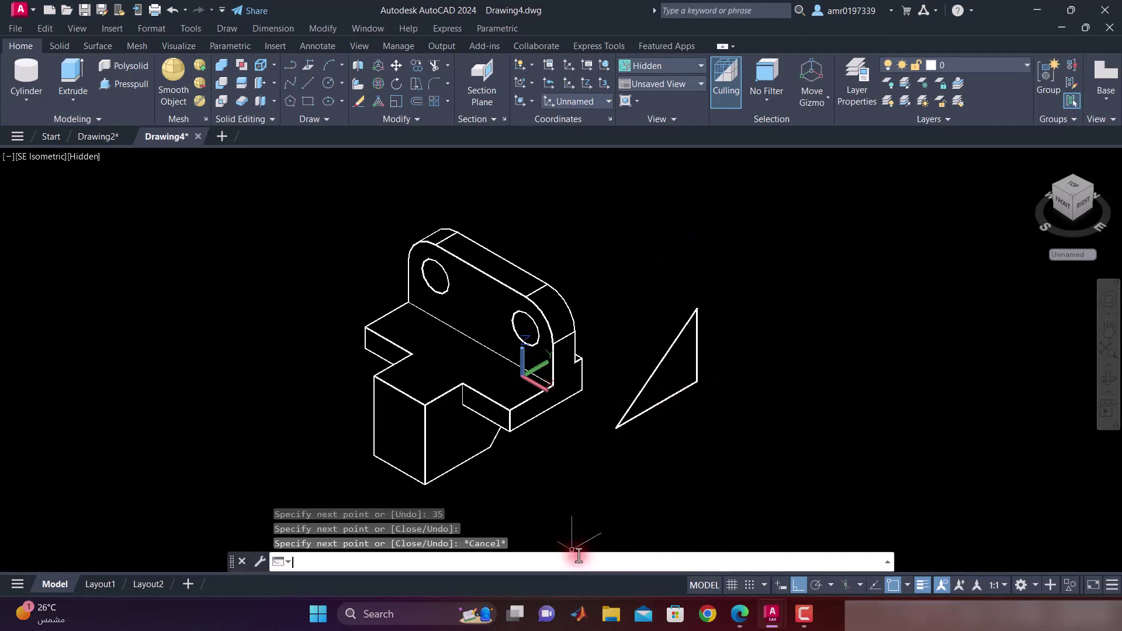
pyautogui.write('reg')
# Step: Convert the triangle's three lines into a region
pyautogui.press('Return')
pyautogui.click(738, 253)
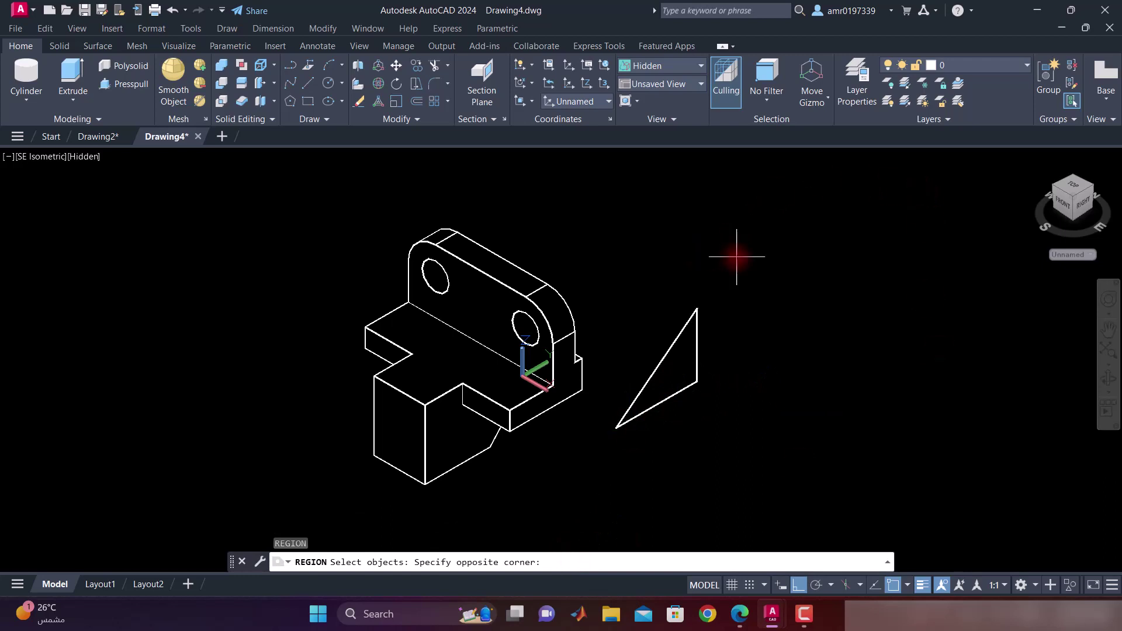
pyautogui.click(603, 467)
pyautogui.press('Return')
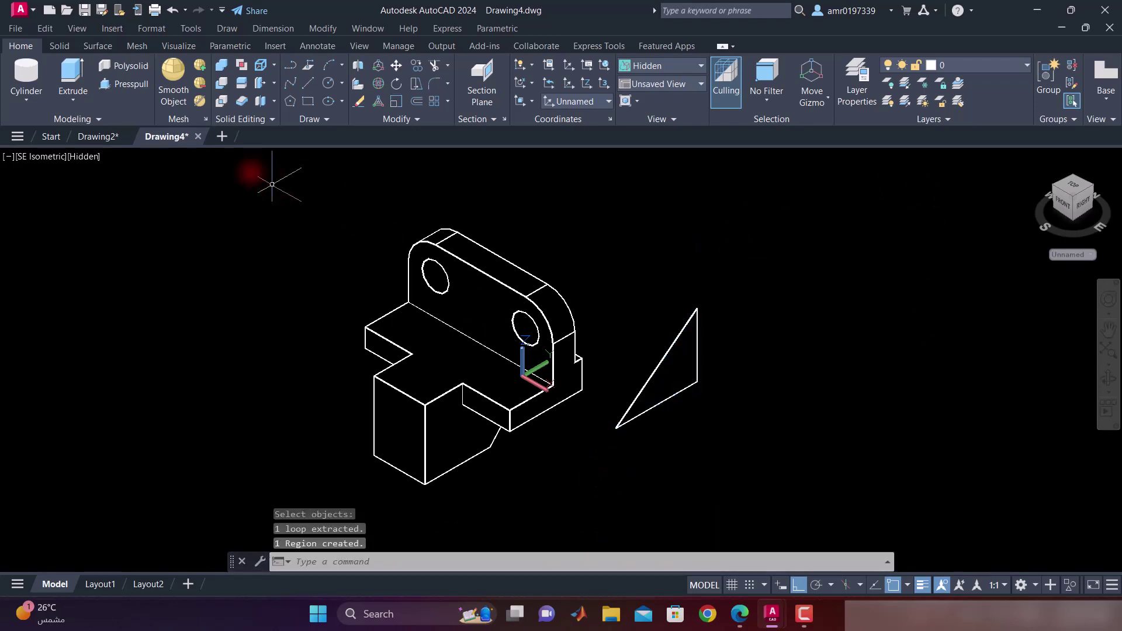
# Step: Extrude the triangular region 6 units thick into a wedge
pyautogui.click(66, 73)
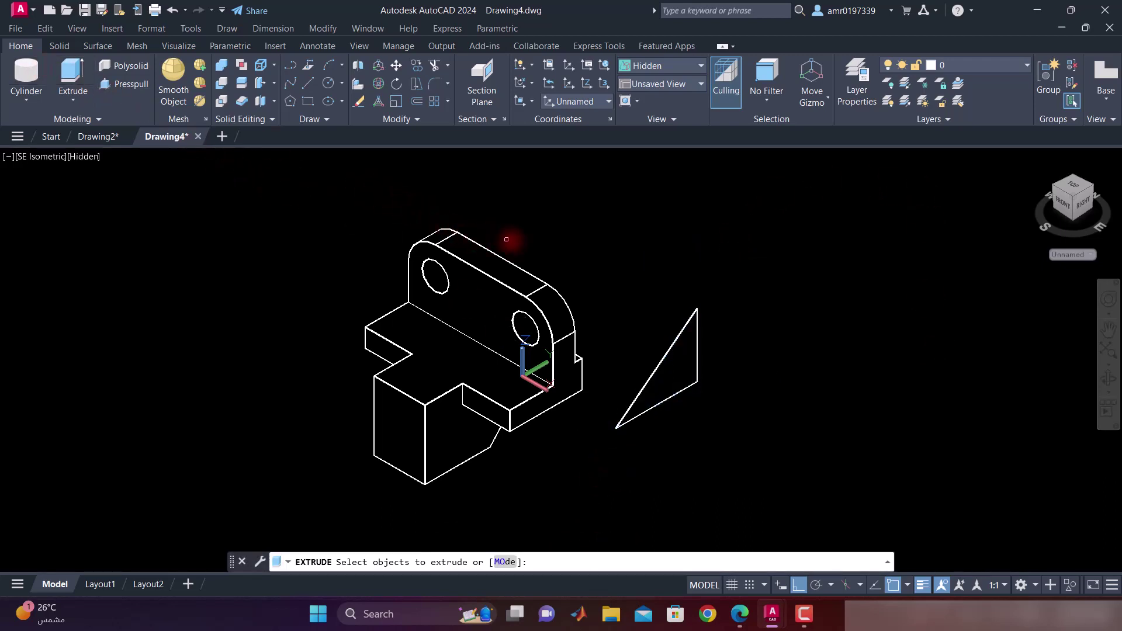
pyautogui.click(700, 349)
pyautogui.press('Return')
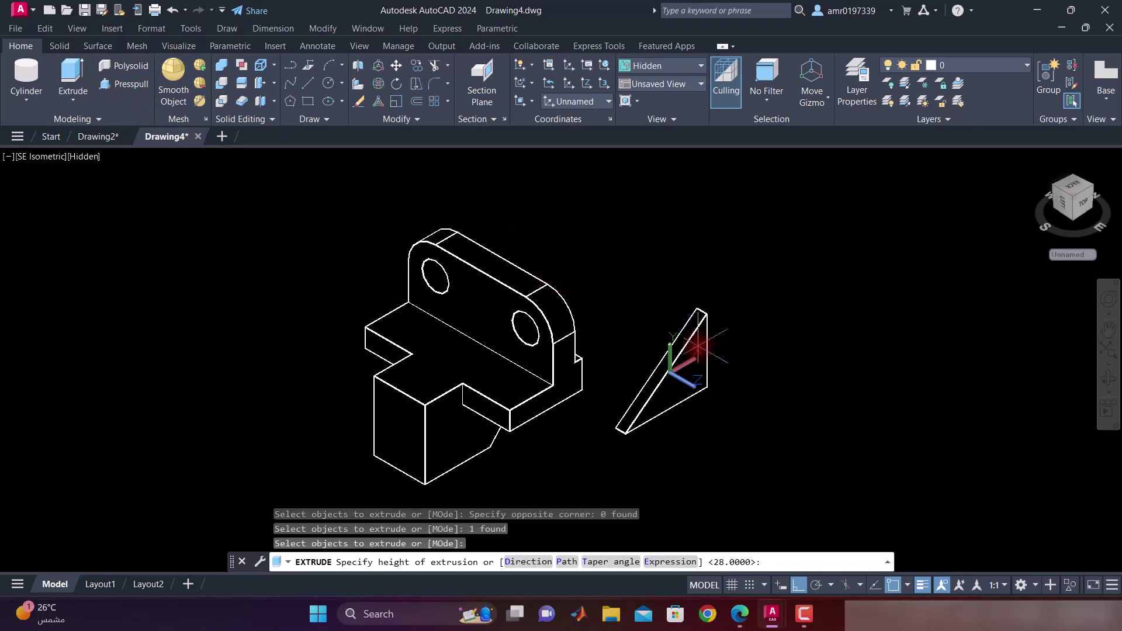
pyautogui.click(737, 616)
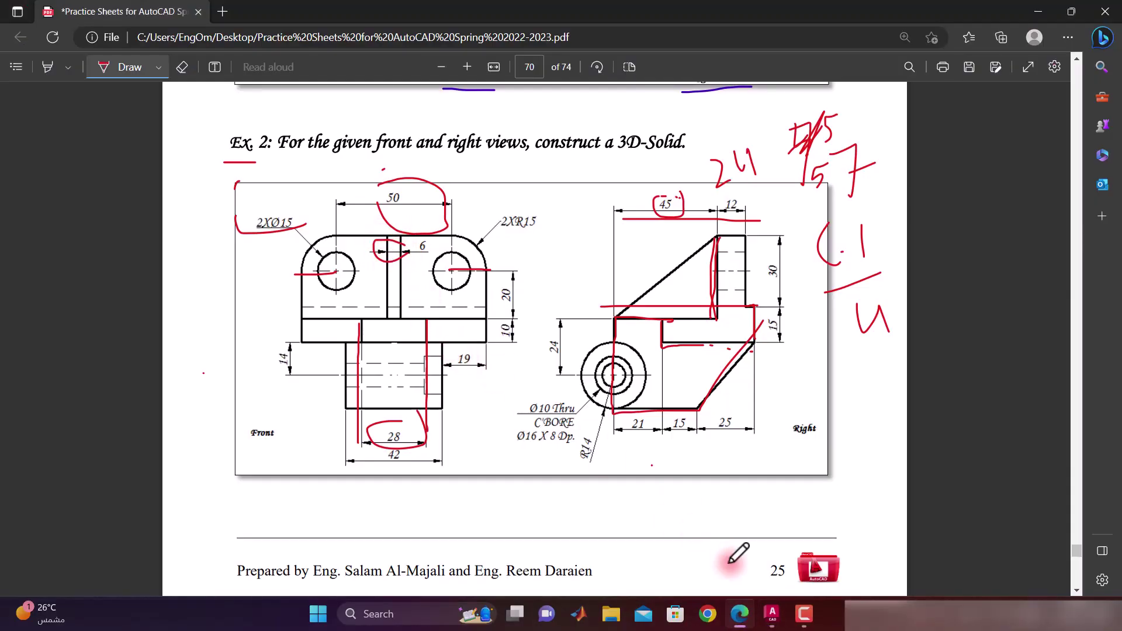
pyautogui.click(771, 614)
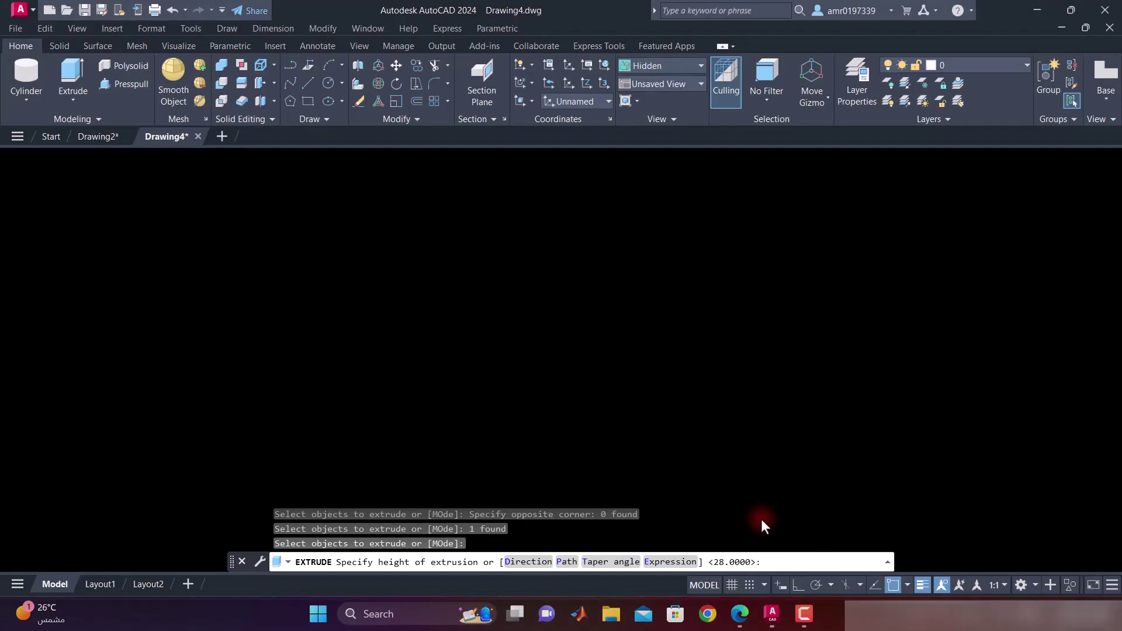
pyautogui.write('6')
pyautogui.press('Return')
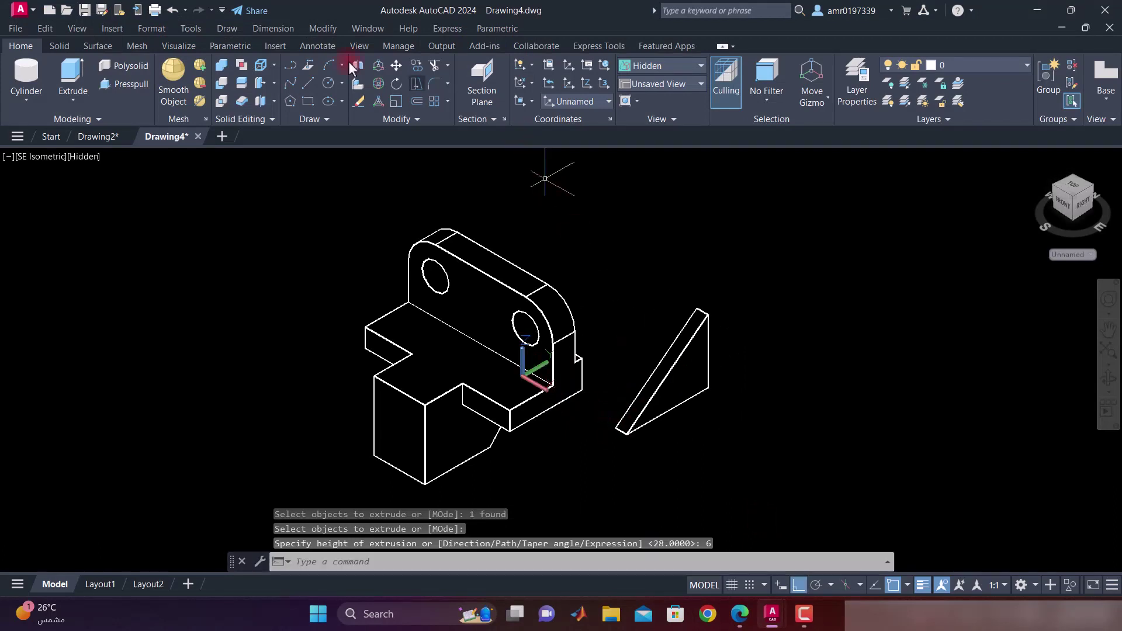
# Step: Move the wedge by its top corner into the bracket as the rib
pyautogui.click(396, 66)
pyautogui.click(690, 368)
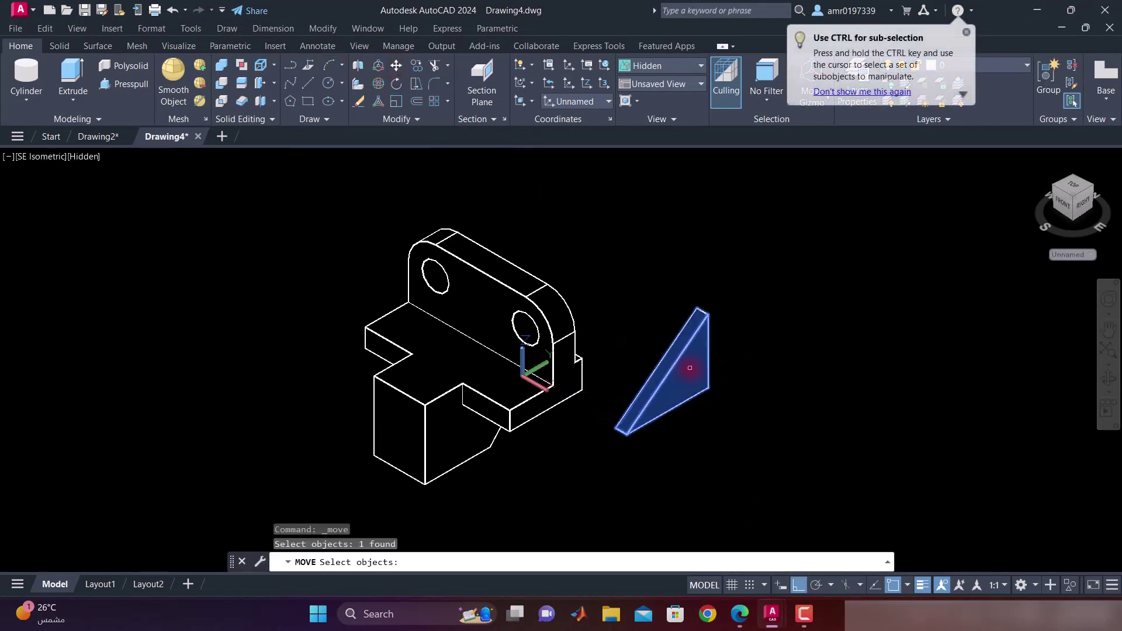
pyautogui.press('Return')
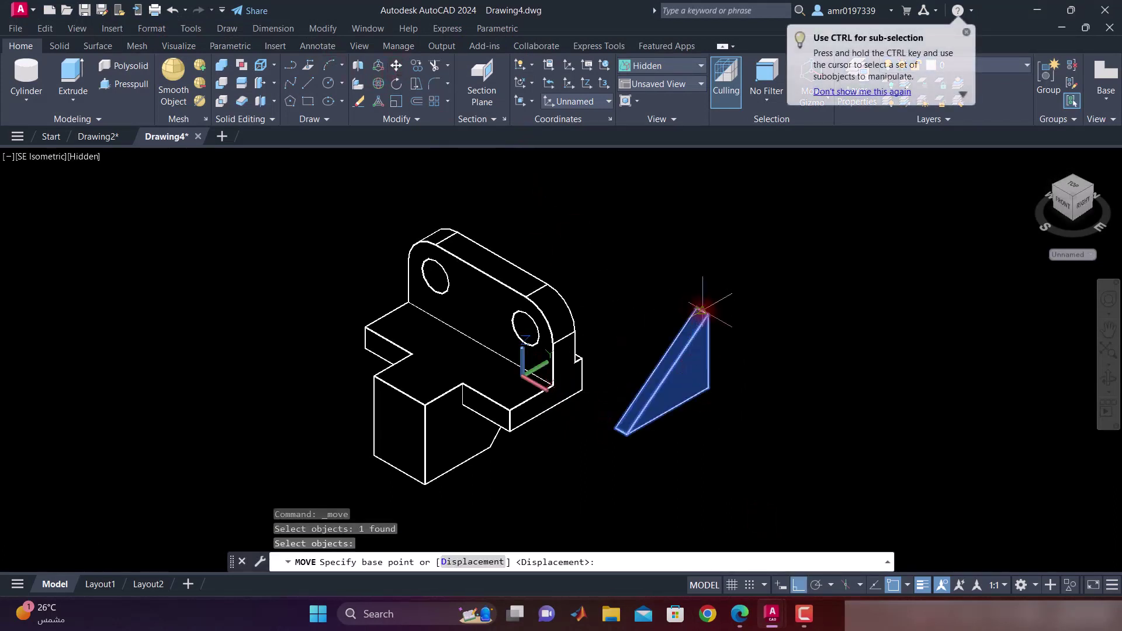
pyautogui.click(701, 310)
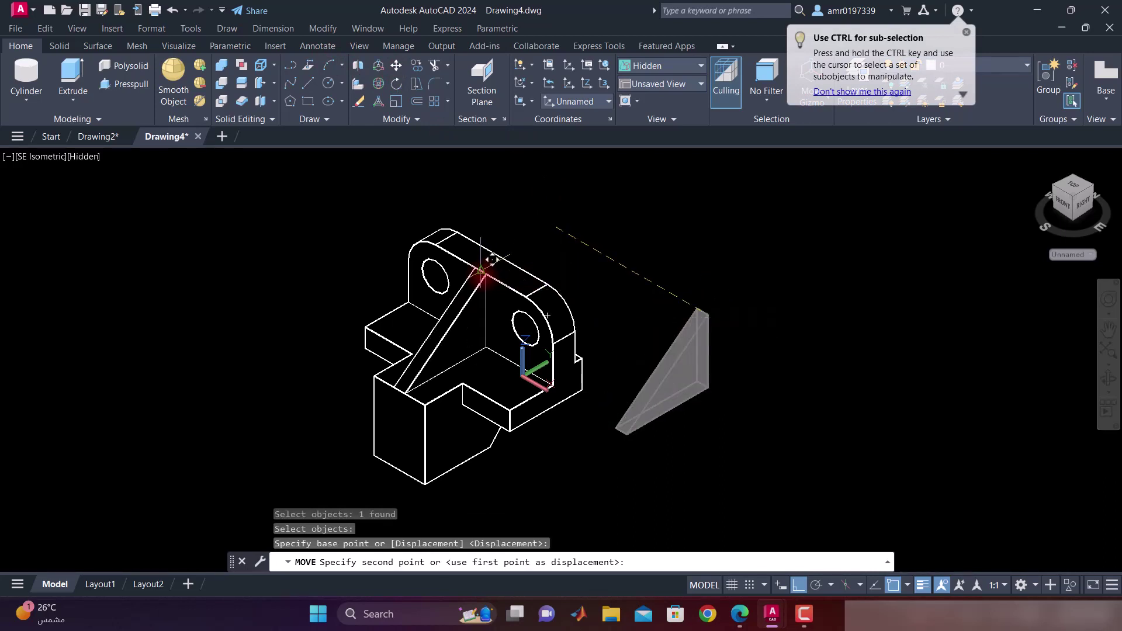
pyautogui.click(481, 269)
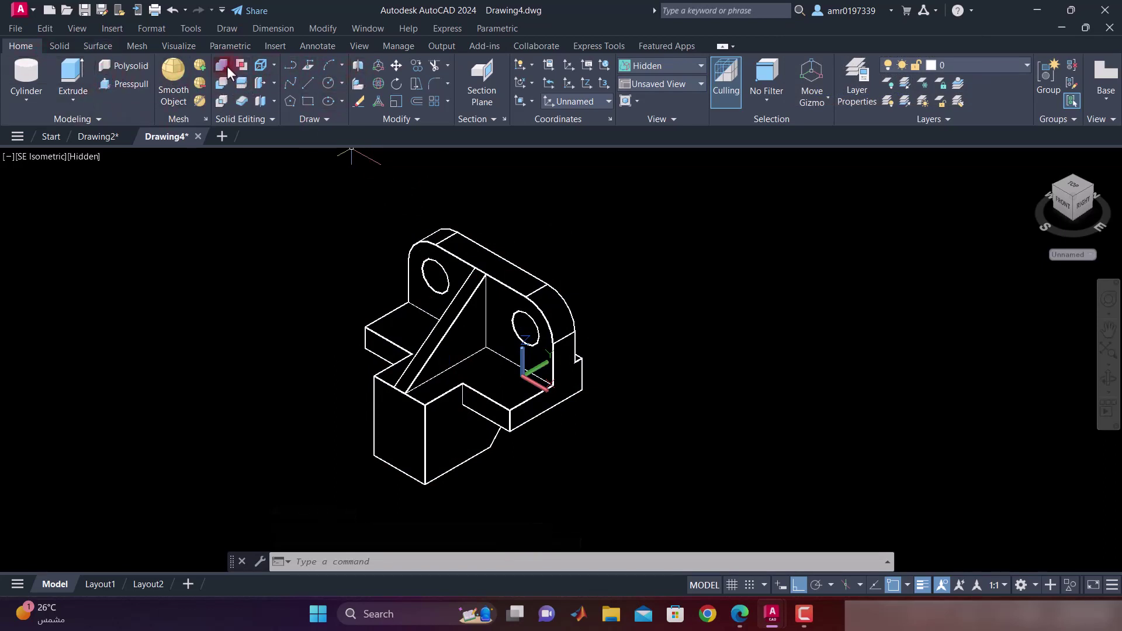
# Step: Union the rib with the bracket body into one solid
pyautogui.click(511, 291)
pyautogui.click(473, 310)
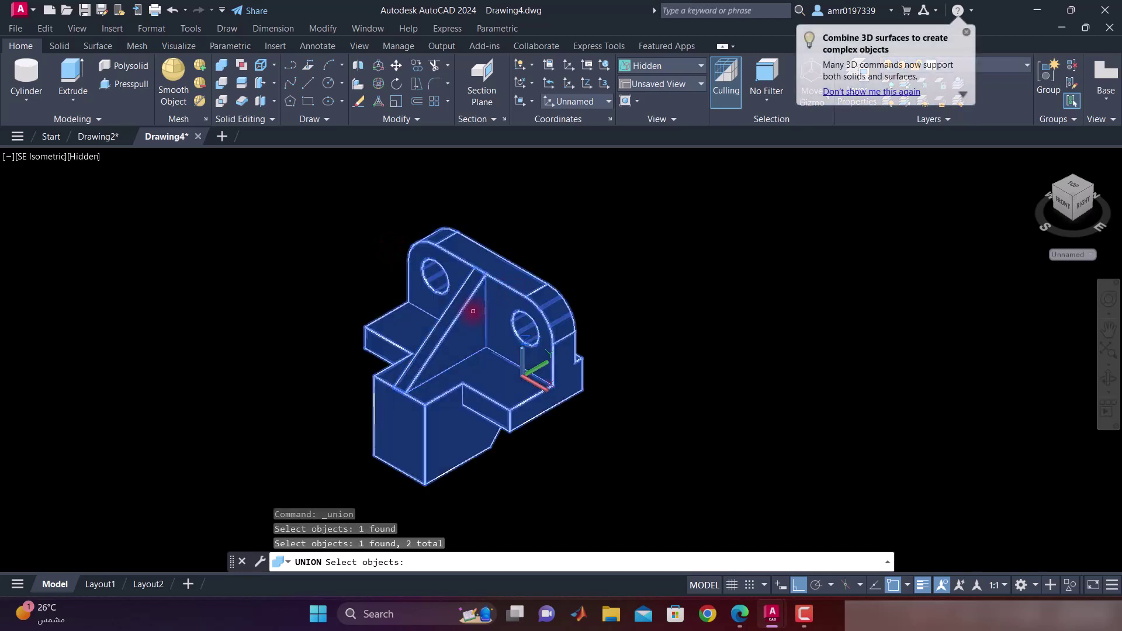
pyautogui.press('Return')
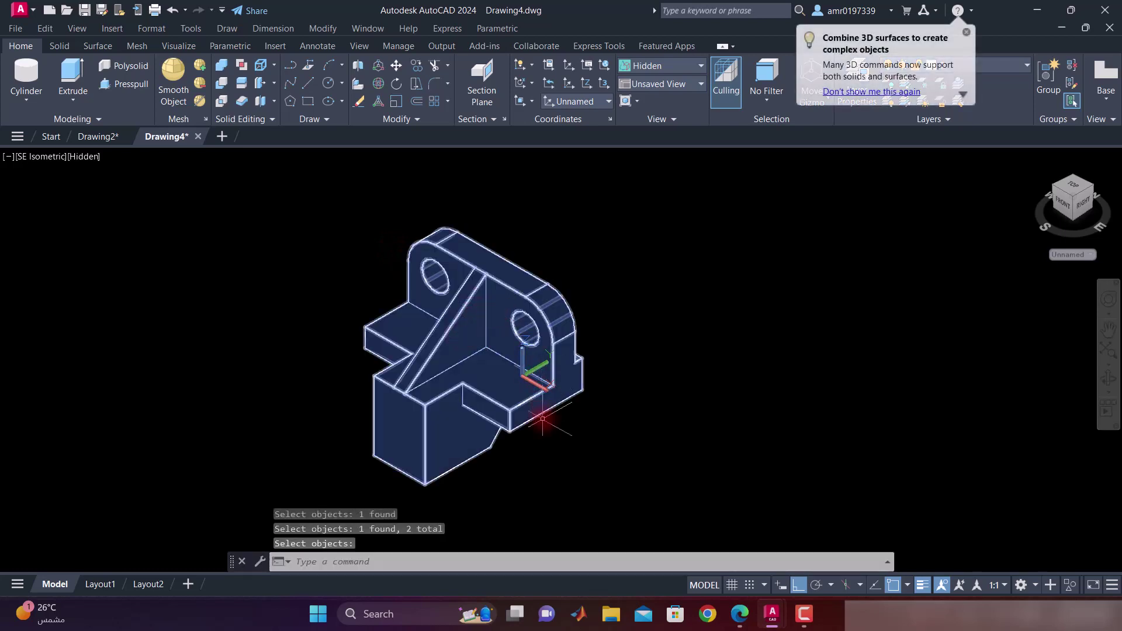
pyautogui.press('Return')
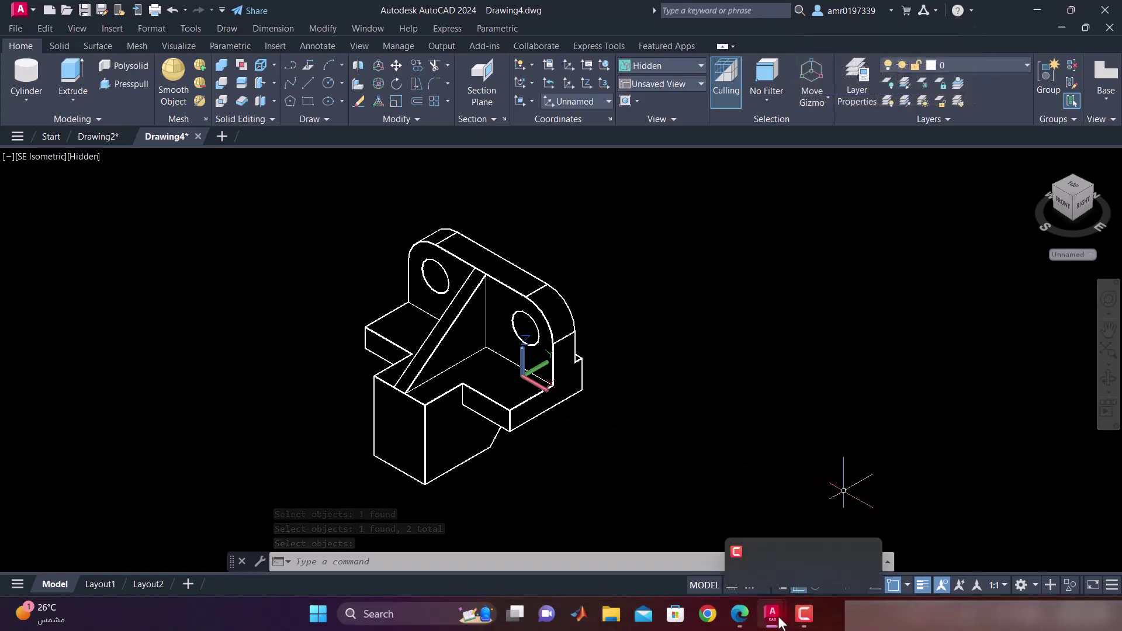
# Step: Circle 'Ø10 Thru' and 'R14' in red ink and draw a mark under the 28 dimension
pyautogui.click(739, 614)
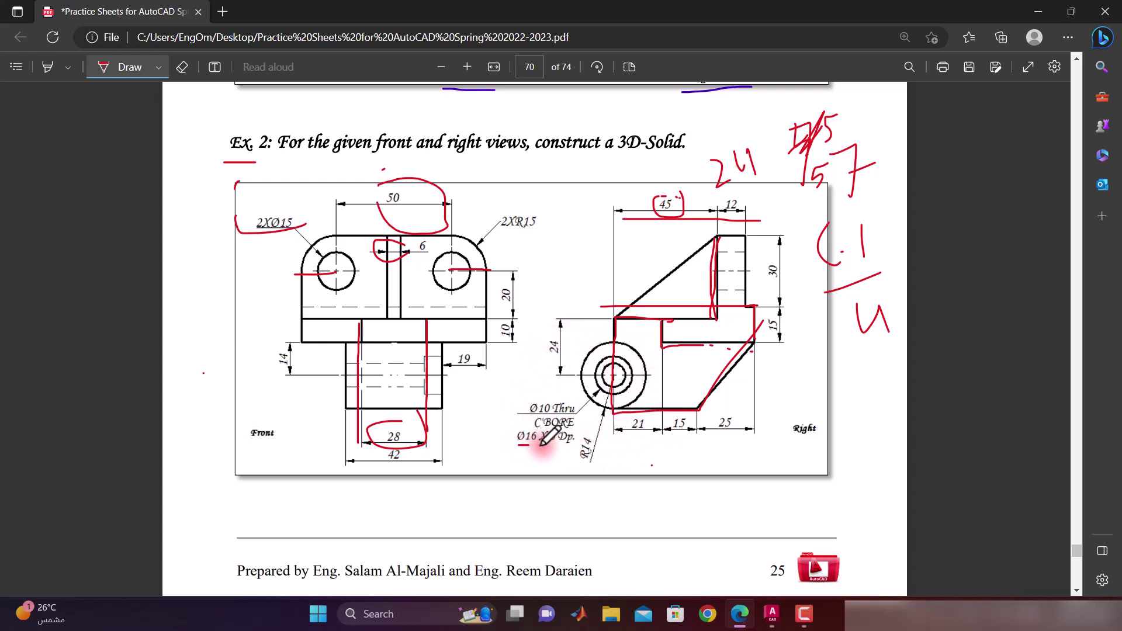
pyautogui.moveTo(582, 391); pyautogui.dragTo(564, 416)
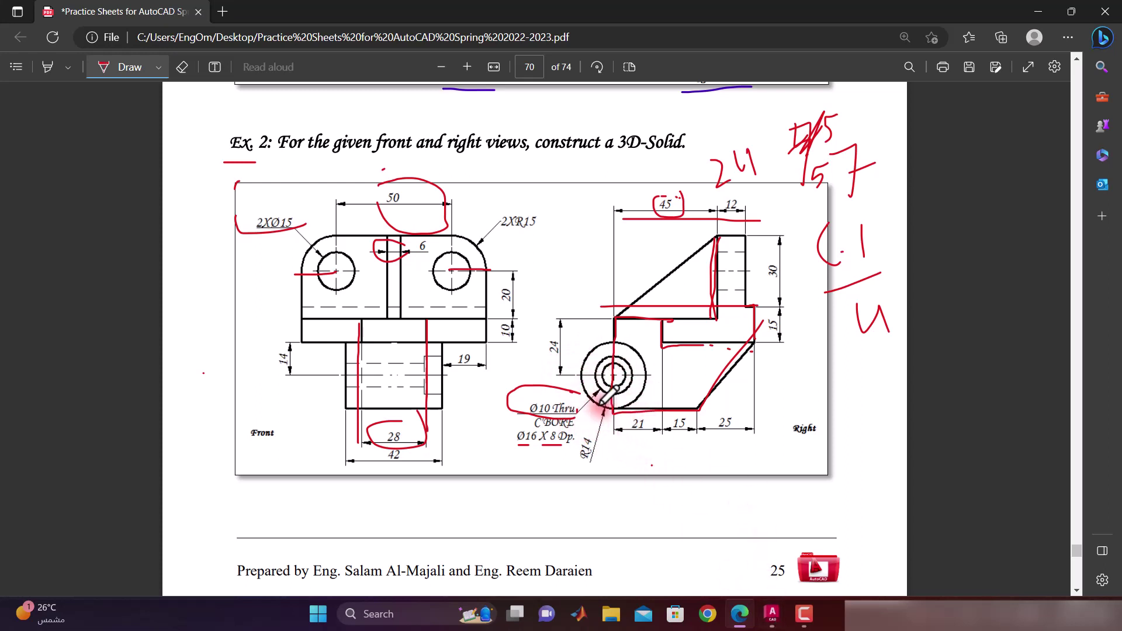
pyautogui.moveTo(605, 422); pyautogui.dragTo(581, 435)
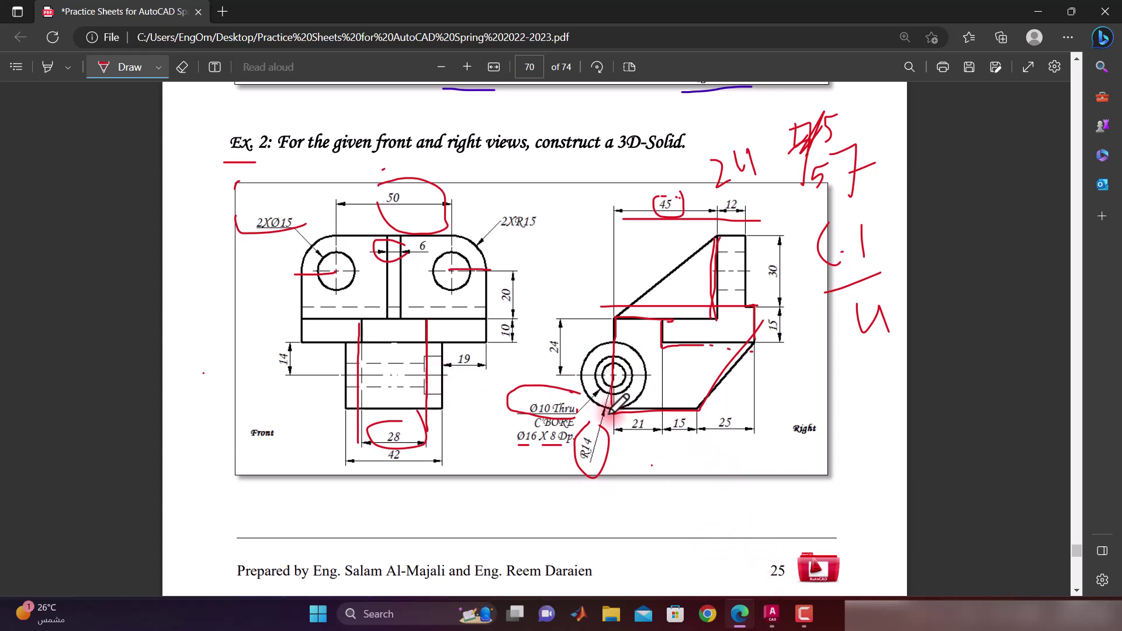
pyautogui.moveTo(416, 472)
pyautogui.mouseDown()
pyautogui.moveTo(417, 445)
pyautogui.moveTo(401, 464)
pyautogui.mouseUp()
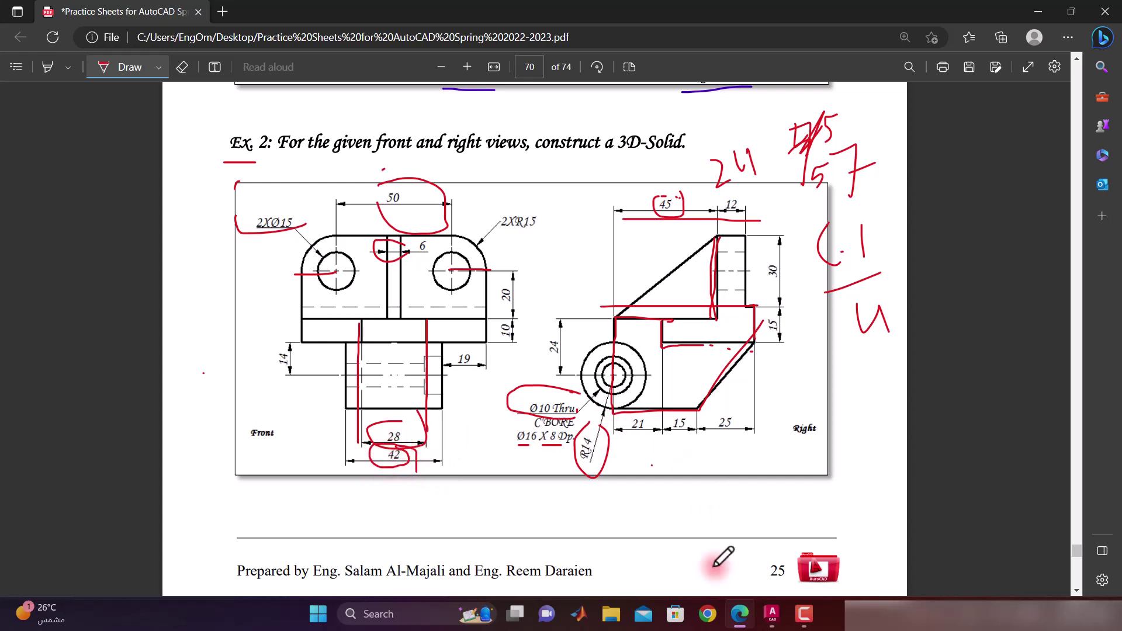
pyautogui.moveTo(771, 613)
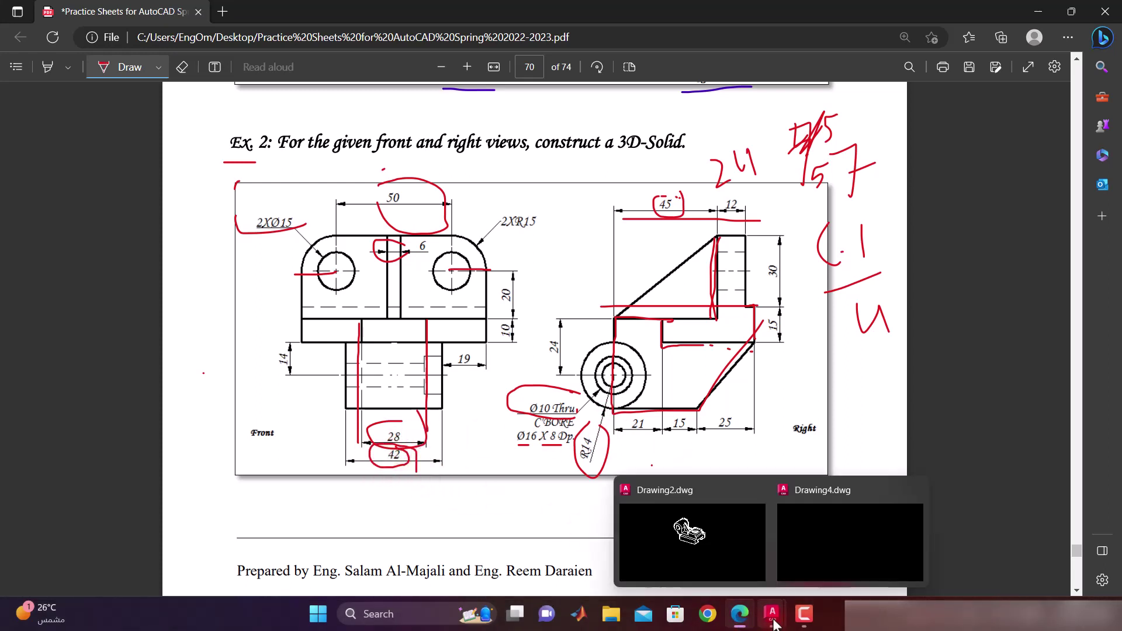
# Step: Align the UCS to the bracket's lower front face
pyautogui.click(798, 575)
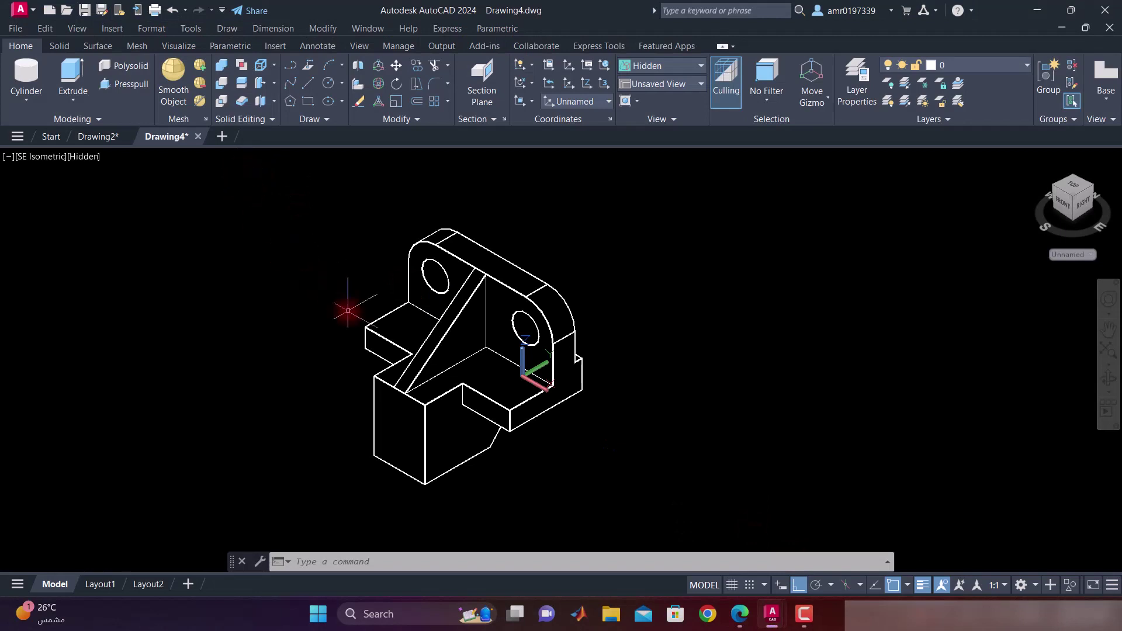
pyautogui.moveTo(345, 311); pyautogui.dragTo(258, 233, button='middle')
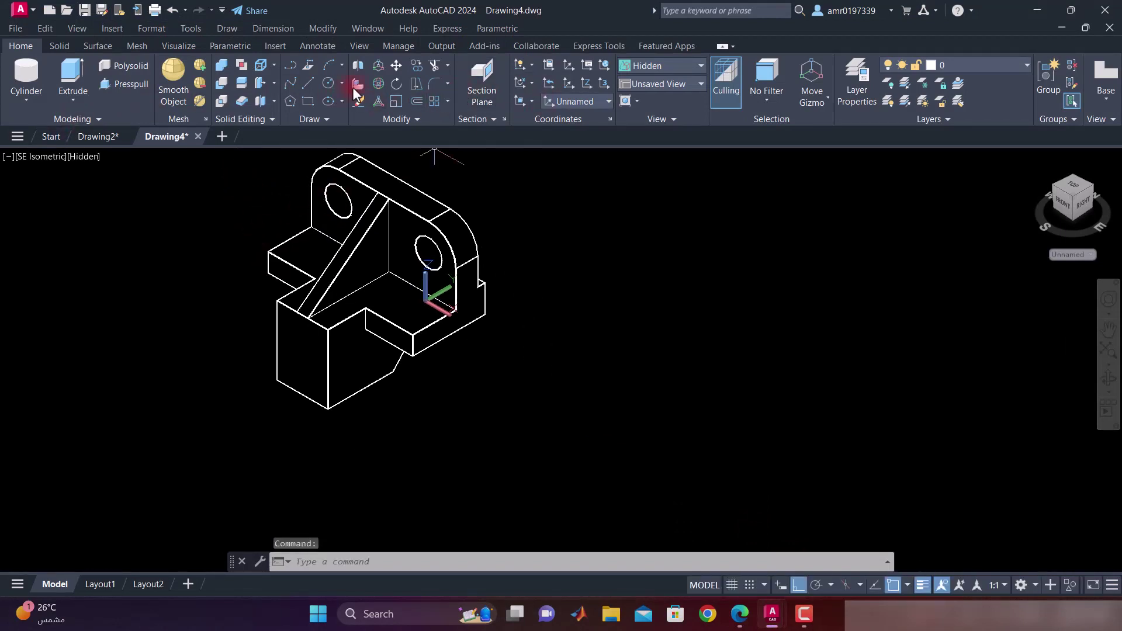
pyautogui.click(523, 104)
pyautogui.click(527, 180)
pyautogui.click(377, 361)
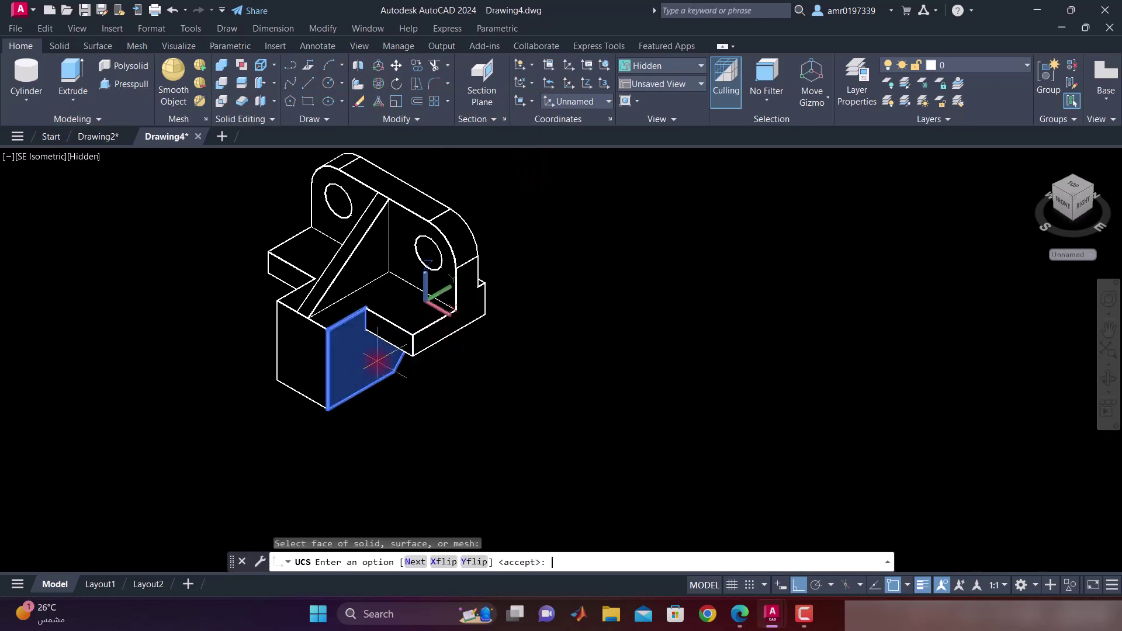
pyautogui.press('Return')
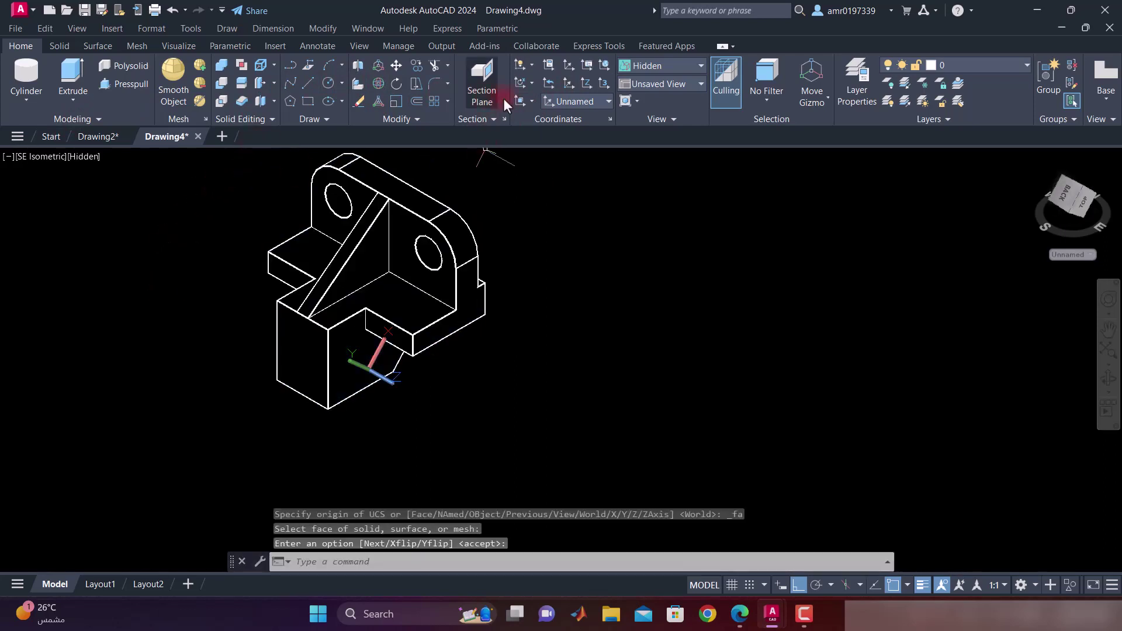
pyautogui.click(528, 180)
pyautogui.click(342, 374)
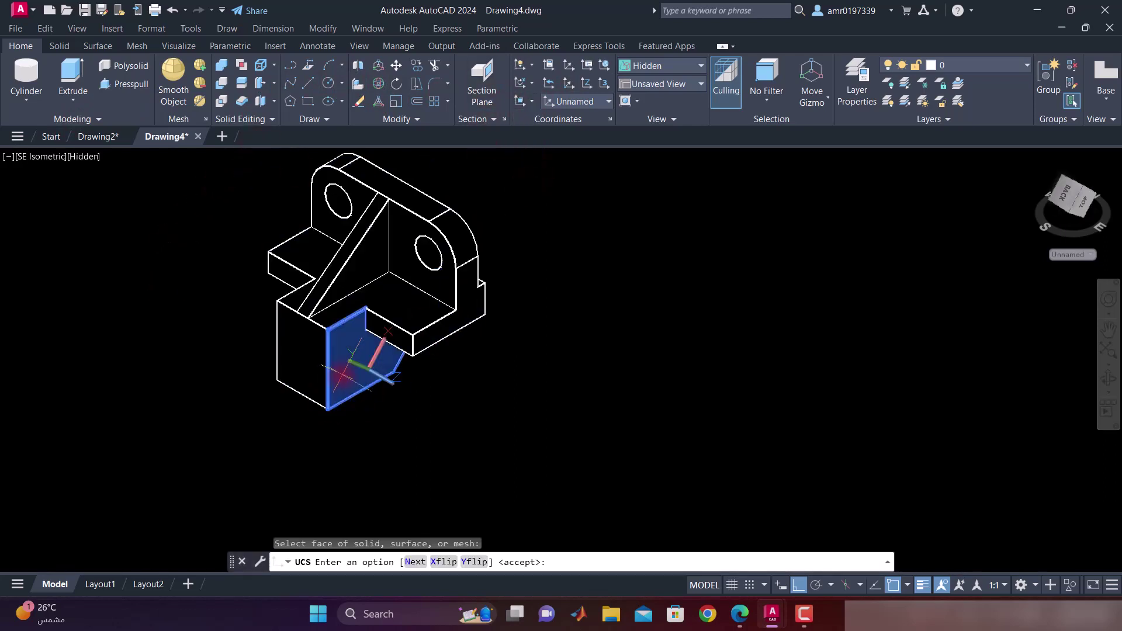
pyautogui.press('Return')
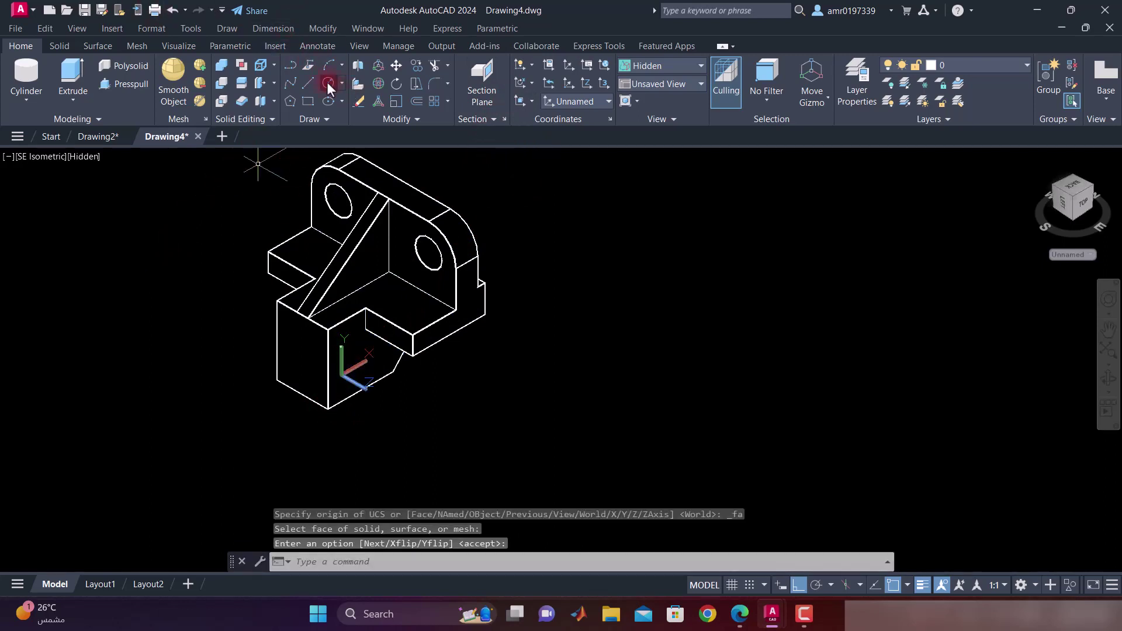
# Step: Create a cylinder of radius 14 and length 42 on that face
pyautogui.click(21, 66)
pyautogui.click(405, 447)
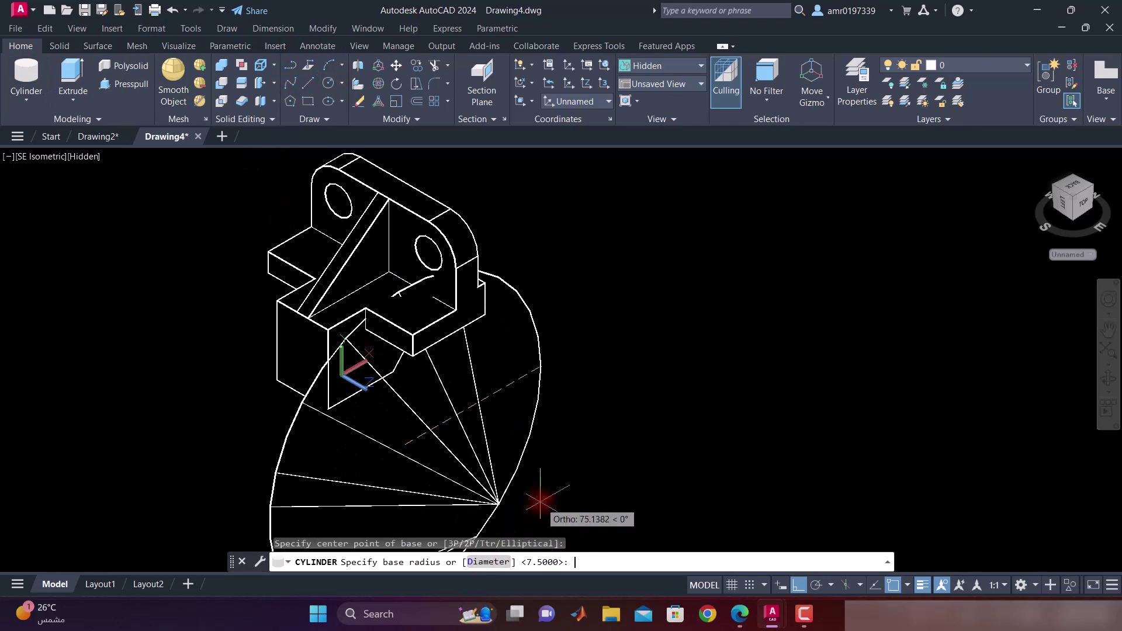
pyautogui.write('14')
pyautogui.press('Return')
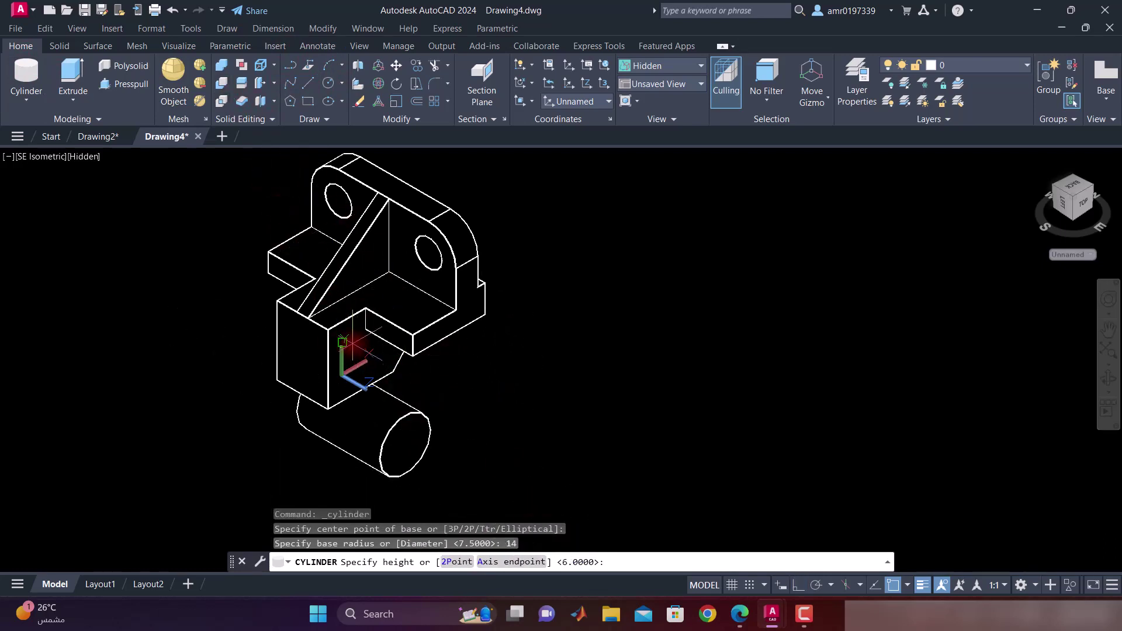
pyautogui.write('42')
pyautogui.press('Return')
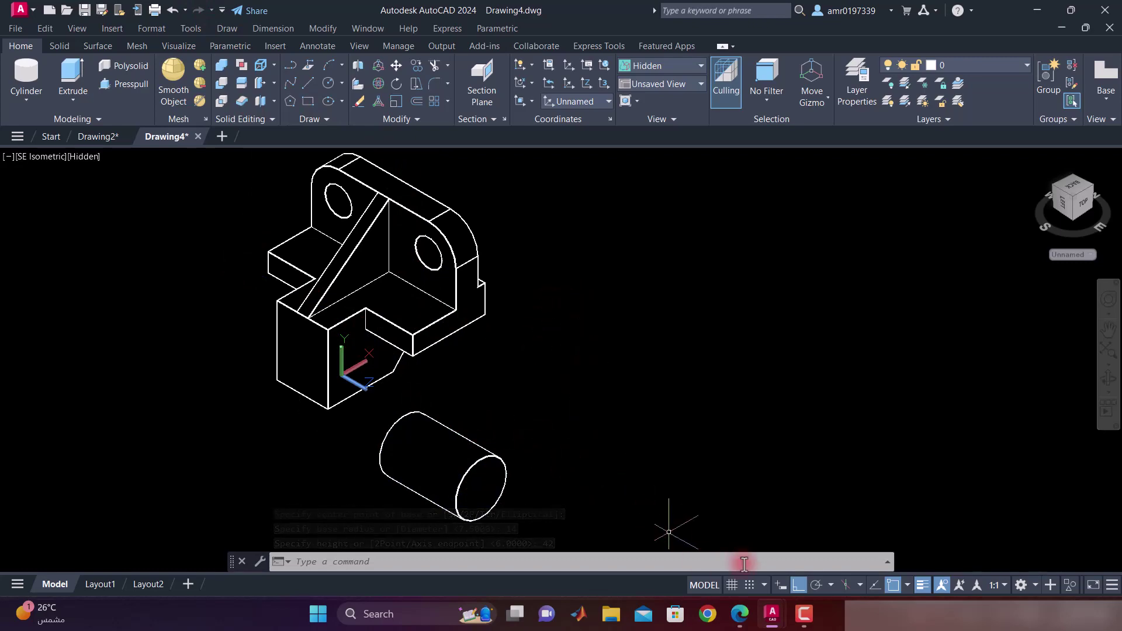
# Step: Erase the red ink marks around the 28 and 42 dimensions
pyautogui.click(739, 613)
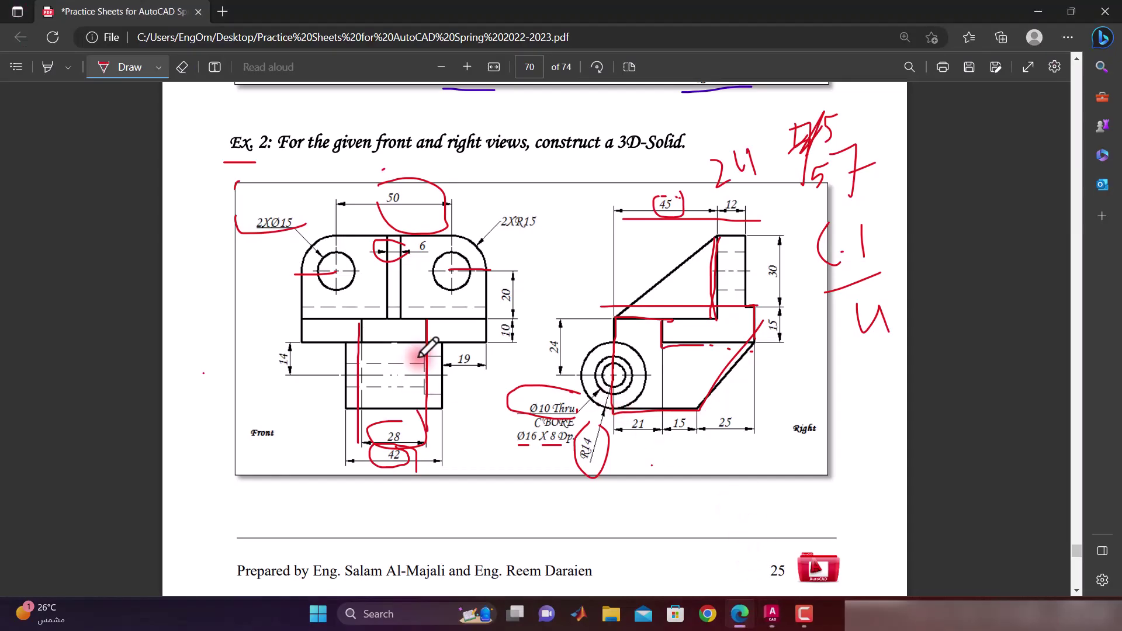
pyautogui.click(181, 67)
pyautogui.moveTo(435, 420)
pyautogui.mouseDown()
pyautogui.moveTo(396, 467)
pyautogui.moveTo(376, 377)
pyautogui.moveTo(390, 345)
pyautogui.mouseUp()
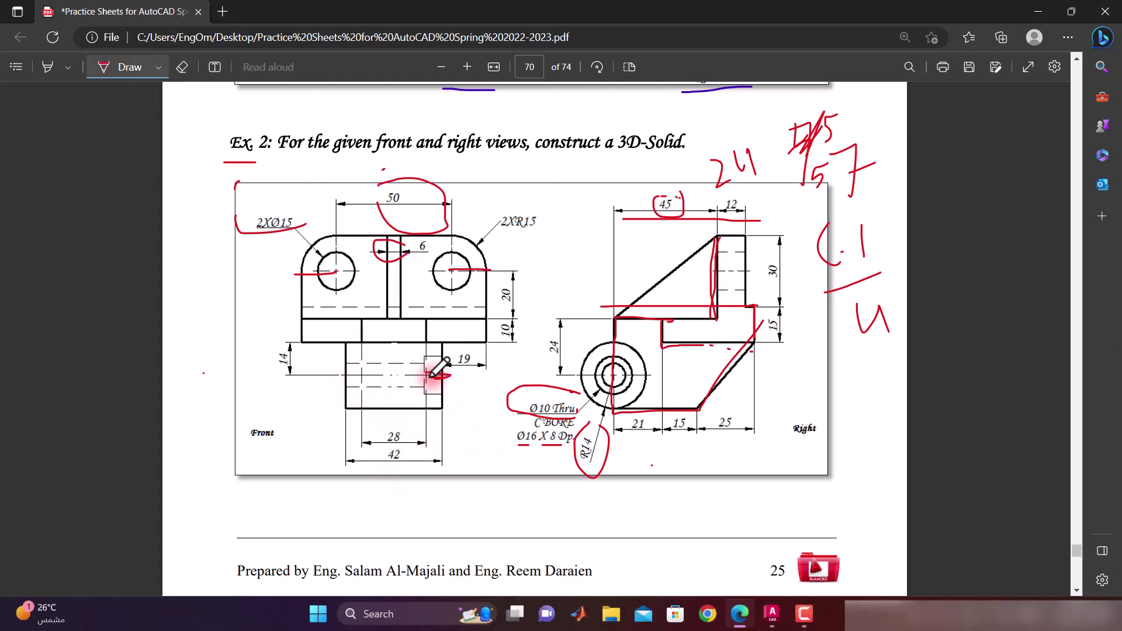
# Step: Jot red handwritten numbers, including 21, 28 and 14, below the front view
pyautogui.moveTo(433, 376); pyautogui.dragTo(423, 374)
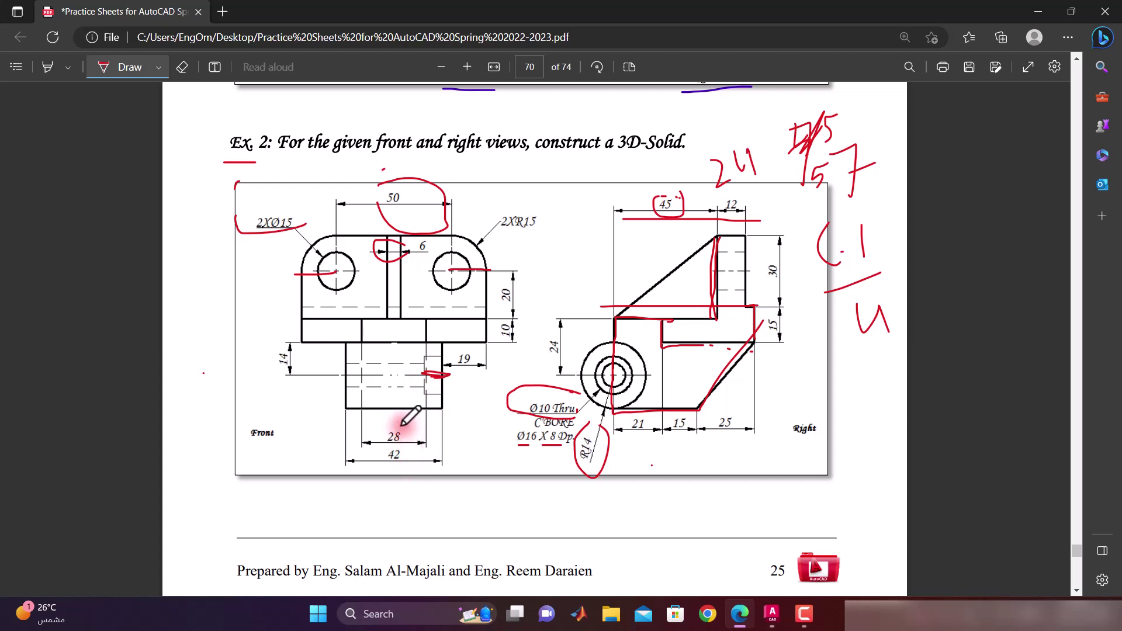
pyautogui.moveTo(433, 504)
pyautogui.mouseDown()
pyautogui.moveTo(476, 523)
pyautogui.moveTo(490, 514)
pyautogui.moveTo(435, 465)
pyautogui.moveTo(465, 491)
pyautogui.mouseUp()
pyautogui.moveTo(462, 435); pyautogui.dragTo(468, 449)
pyautogui.moveTo(474, 433); pyautogui.dragTo(480, 451)
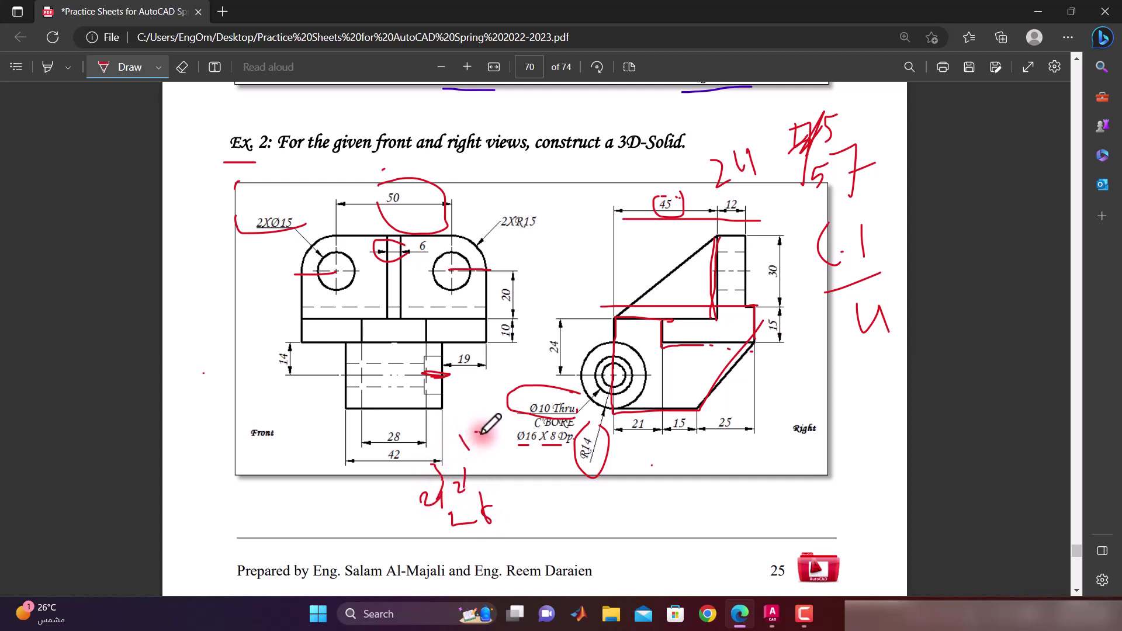
pyautogui.moveTo(512, 522); pyautogui.dragTo(541, 542)
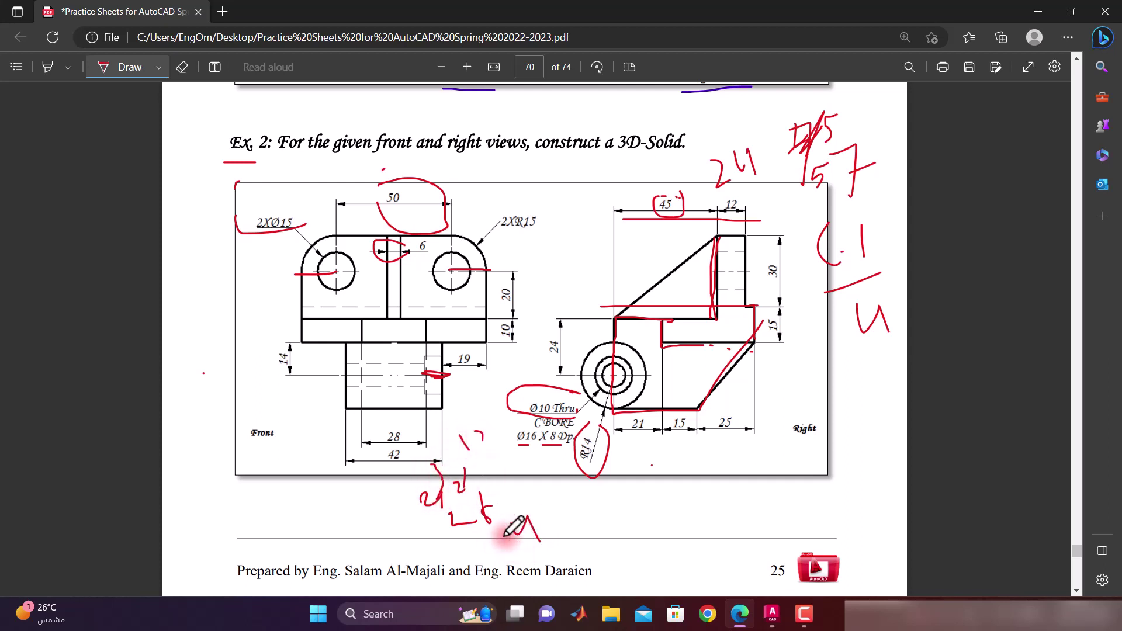
pyautogui.moveTo(481, 536); pyautogui.dragTo(493, 550)
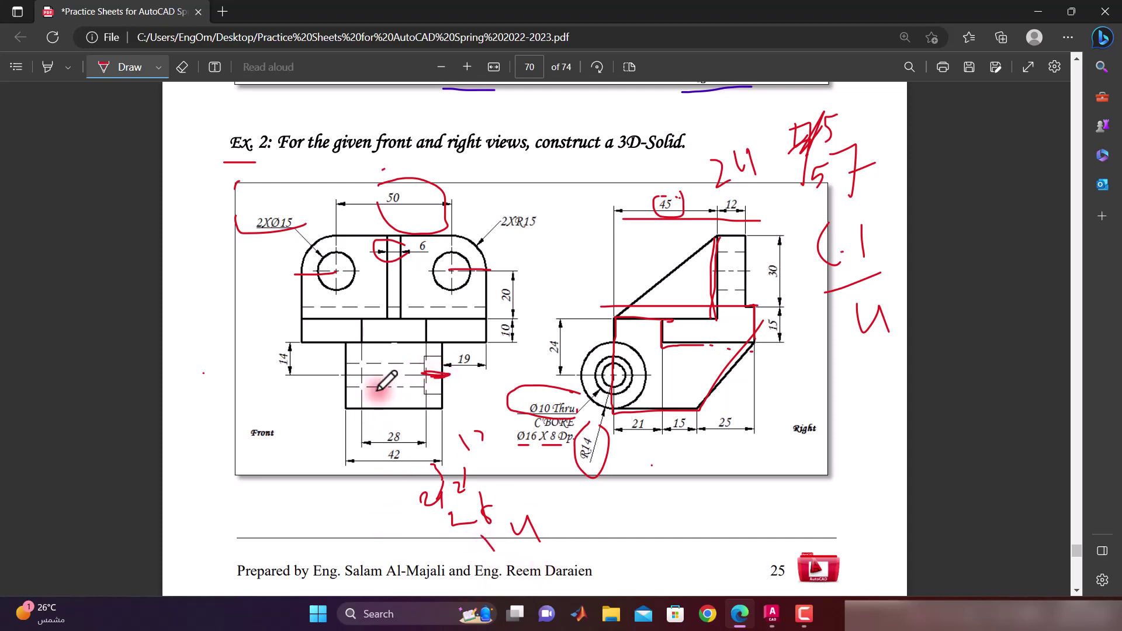
pyautogui.moveTo(366, 379); pyautogui.dragTo(349, 378)
pyautogui.moveTo(770, 613)
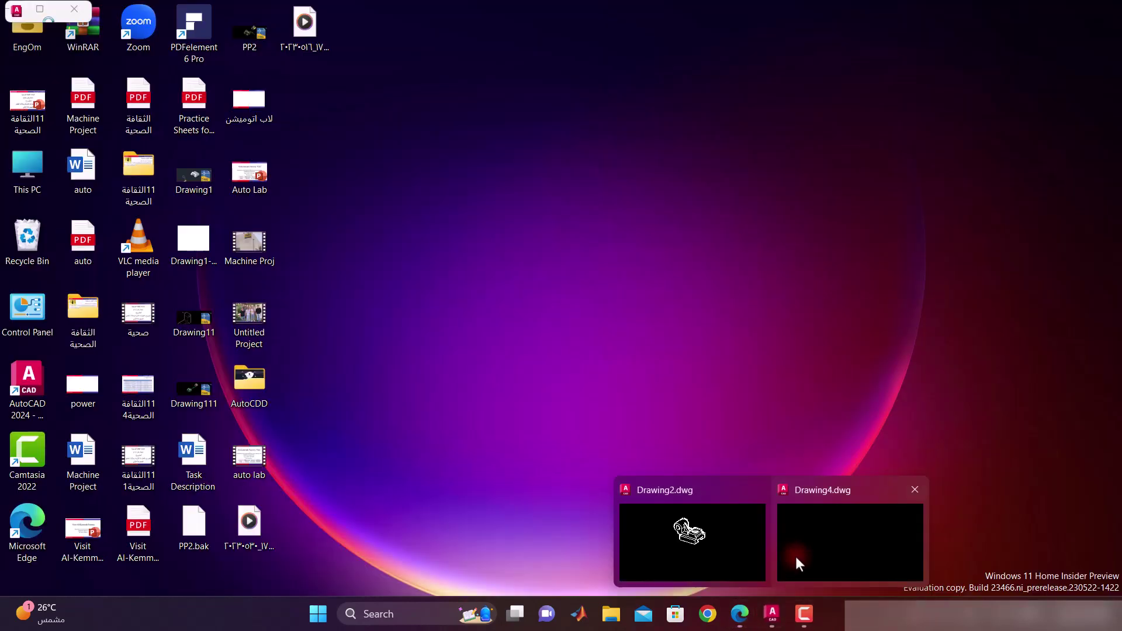
# Step: Draw a helper line 14 then 7 units from the bracket's corner
pyautogui.click(795, 556)
pyautogui.click(364, 161)
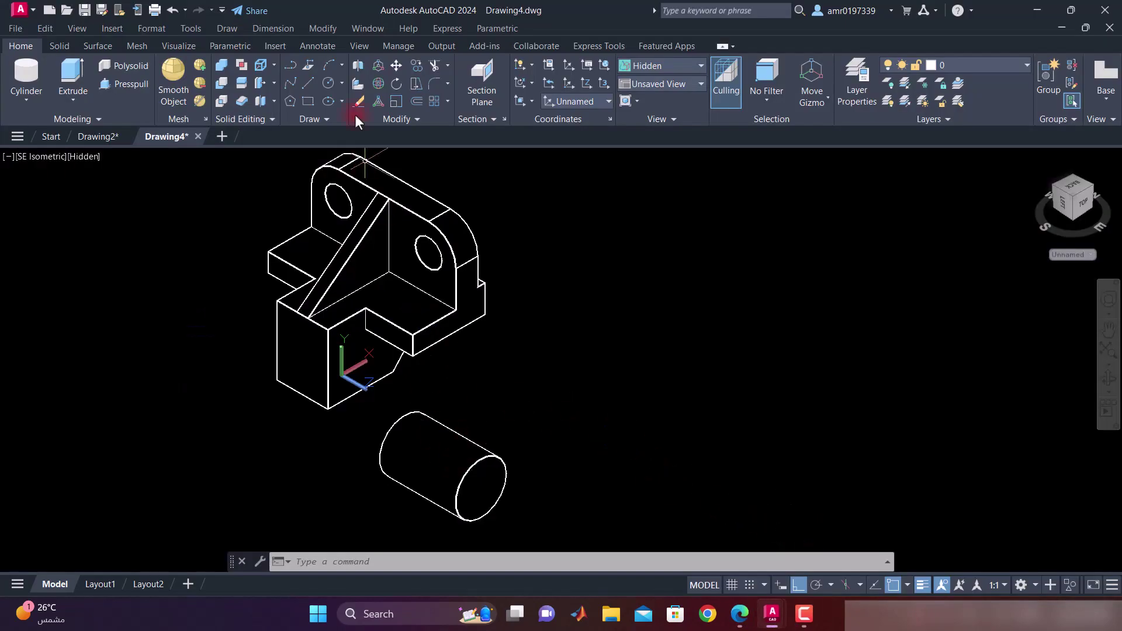
pyautogui.click(307, 83)
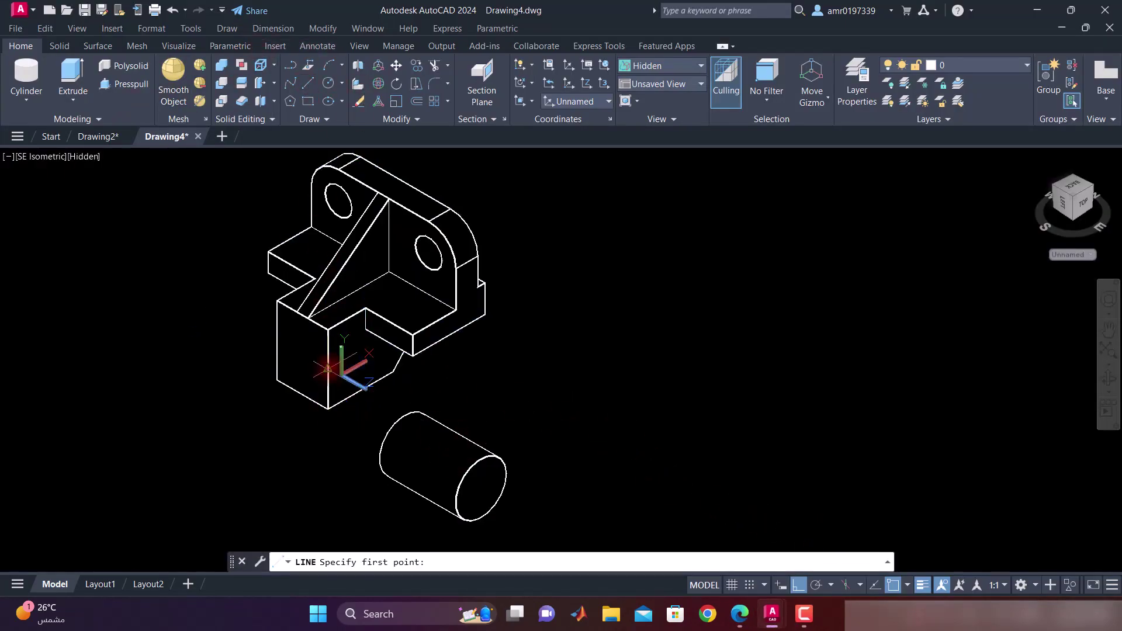
pyautogui.click(328, 408)
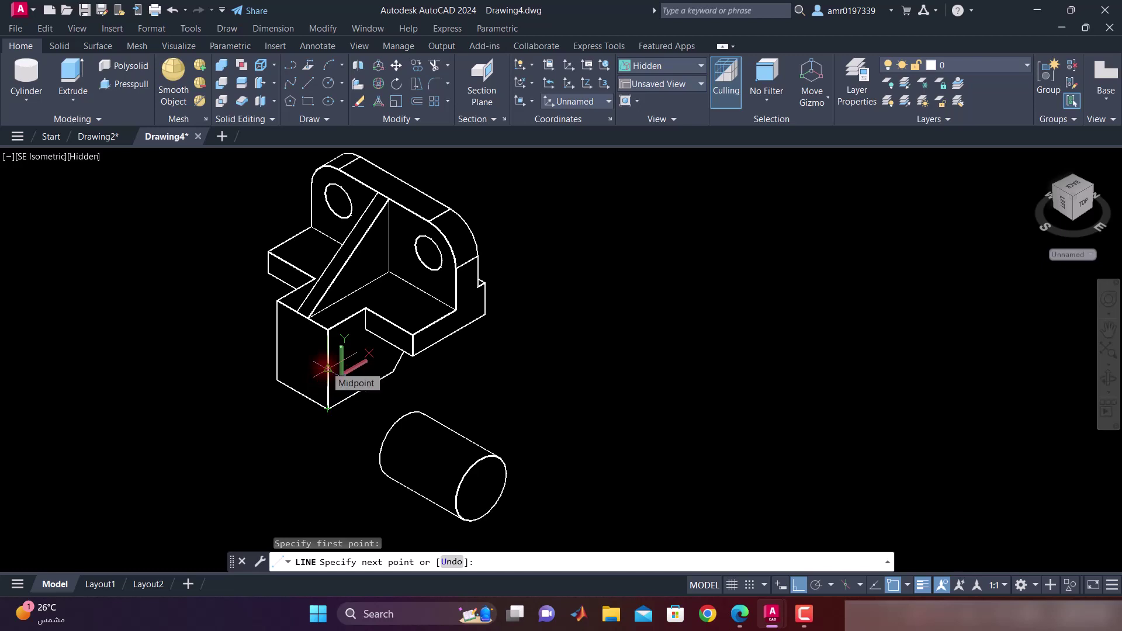
pyautogui.click(328, 407)
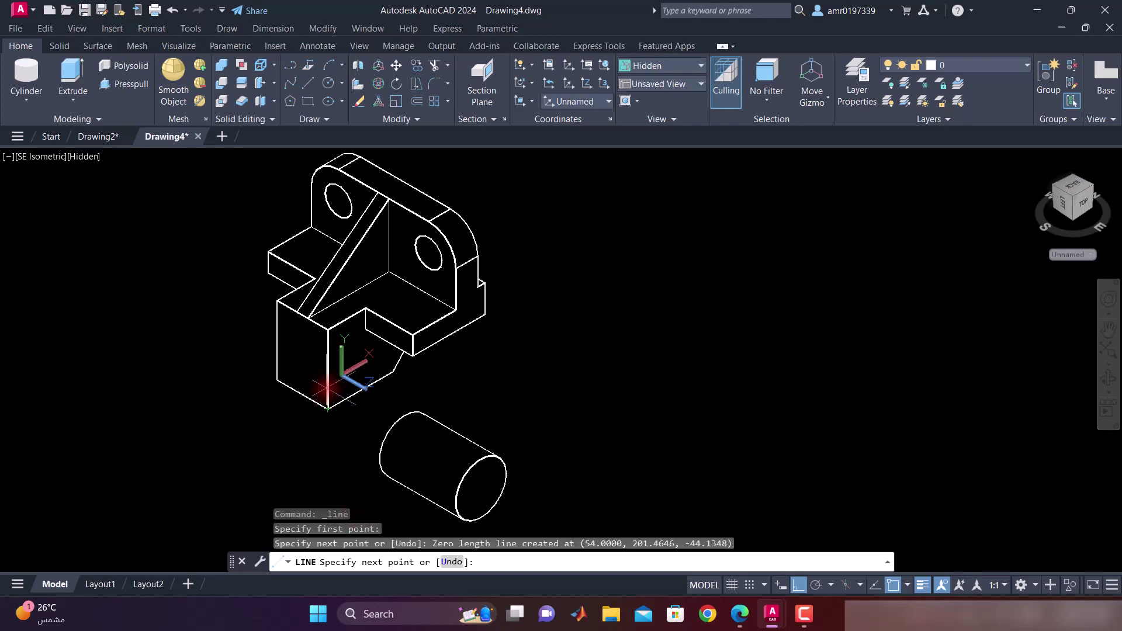
pyautogui.write('1')
pyautogui.press('Return')
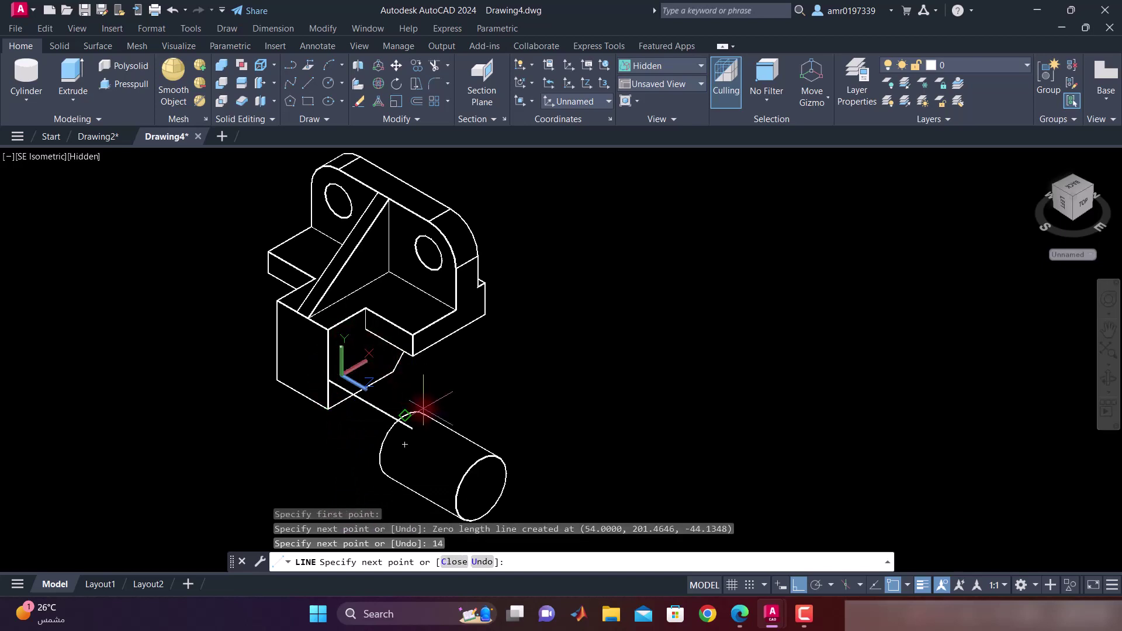
pyautogui.write('7')
pyautogui.press('Return')
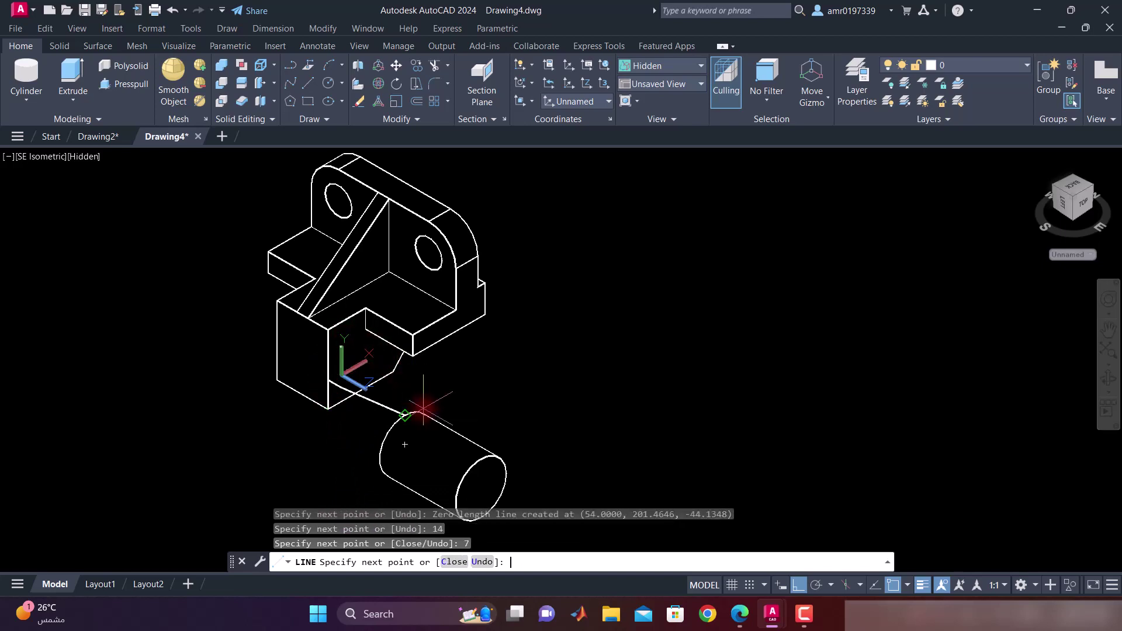
pyautogui.press('Return')
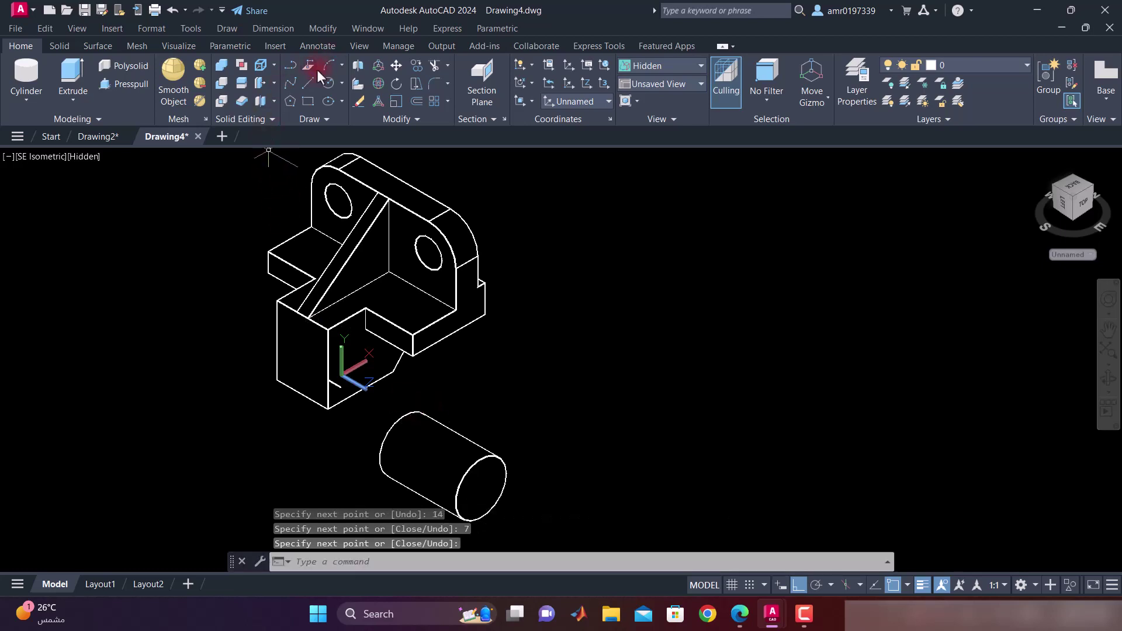
# Step: Move the cylinder from its end centre into place under the bracket
pyautogui.click(399, 66)
pyautogui.click(453, 438)
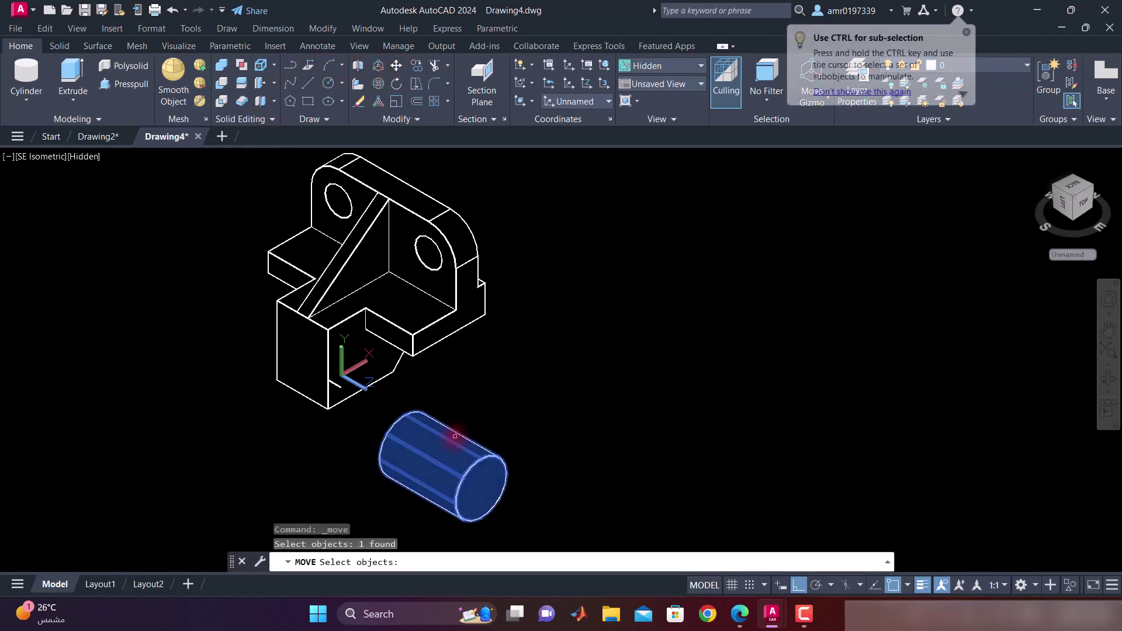
pyautogui.press('Return')
pyautogui.click(480, 487)
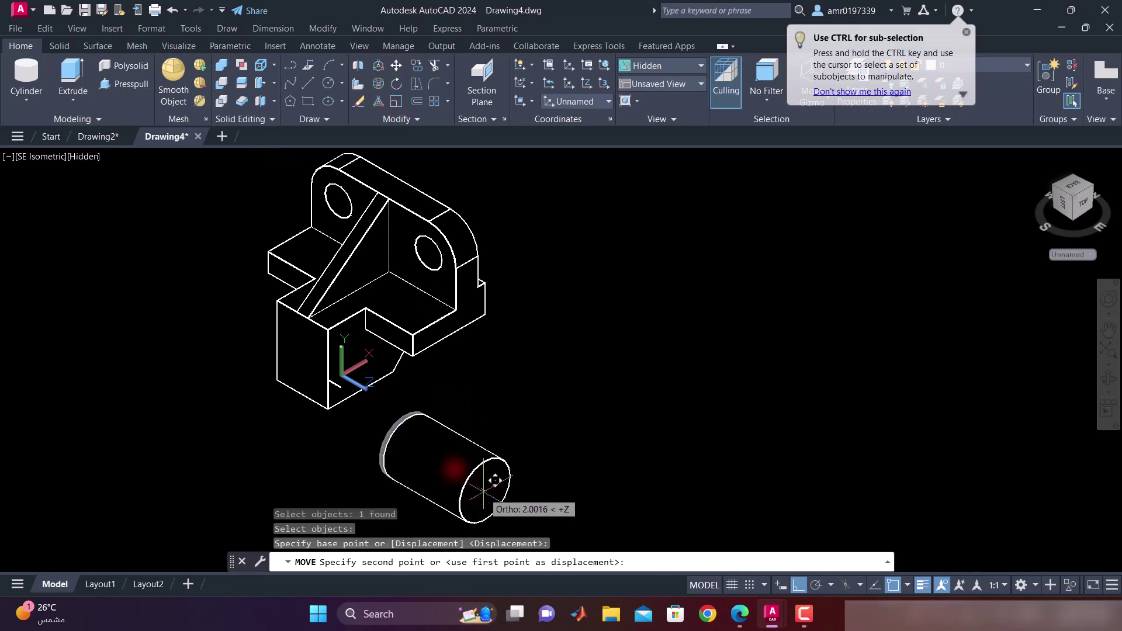
pyautogui.click(342, 383)
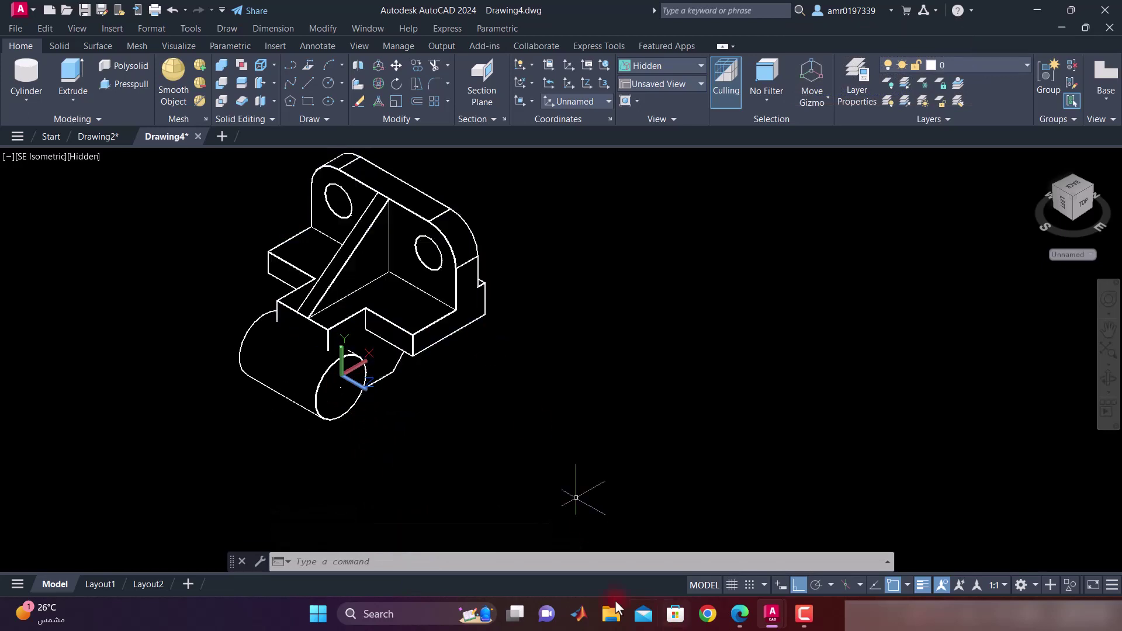
pyautogui.click(40, 155)
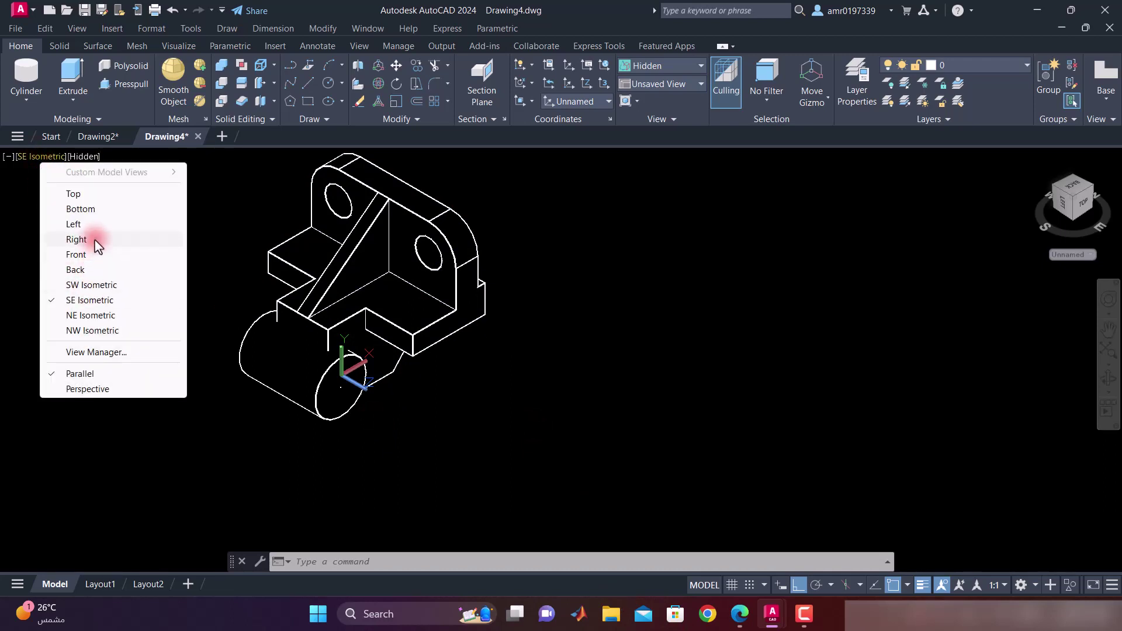
pyautogui.click(94, 256)
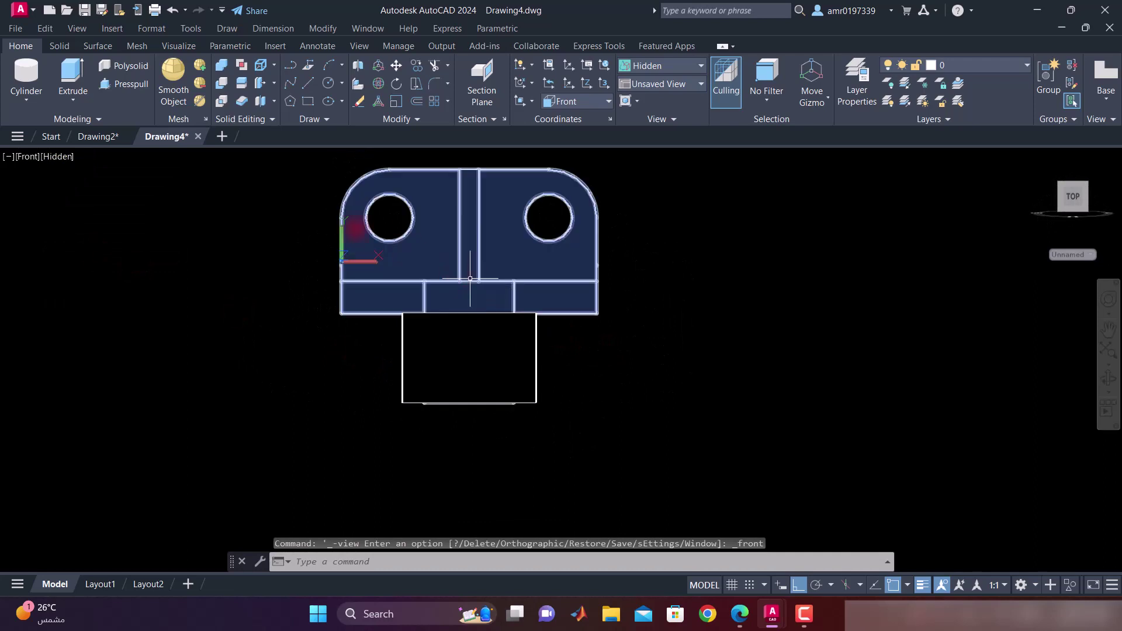
pyautogui.click(35, 156)
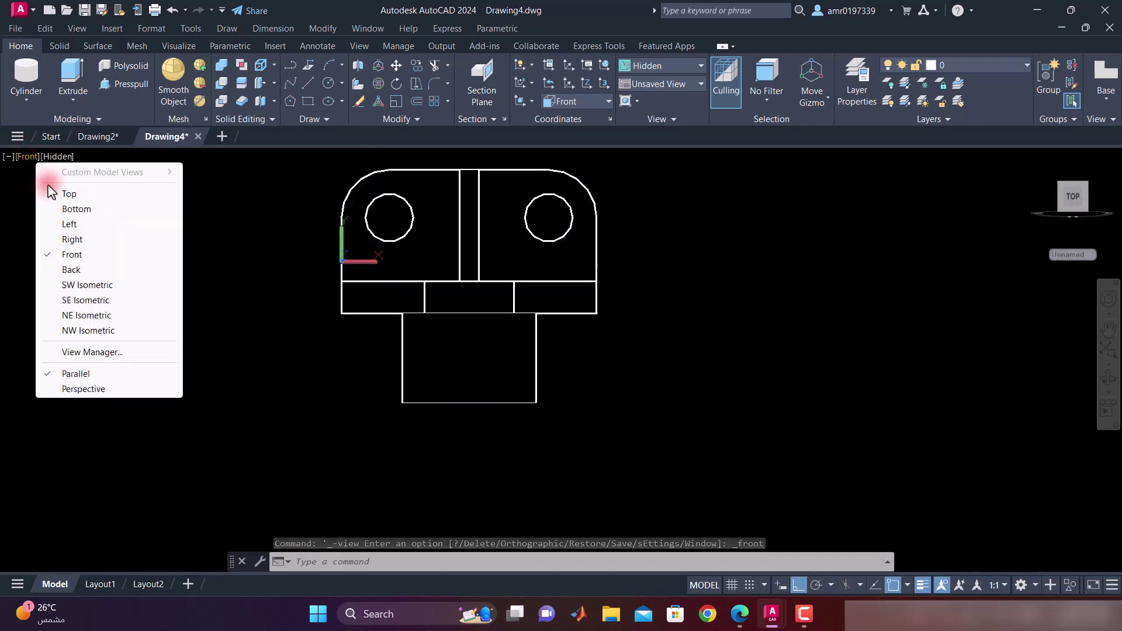
# Step: Add a 16-diameter, -8 deep counterbore cylinder at the boss end-face centre
pyautogui.click(85, 299)
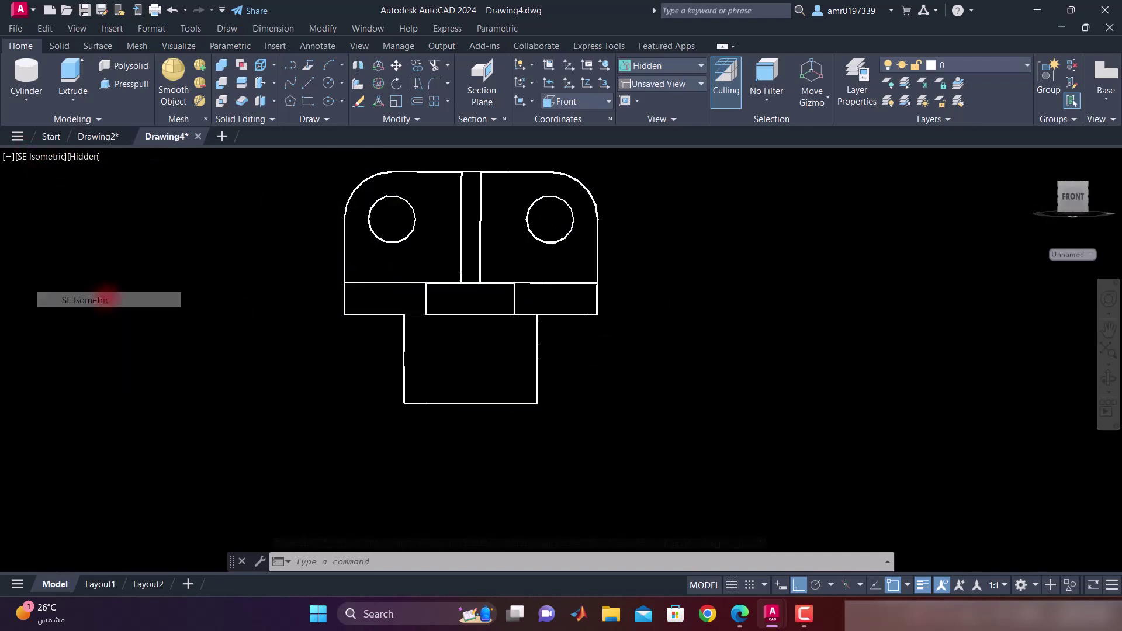
pyautogui.scroll(4, 546, 393)
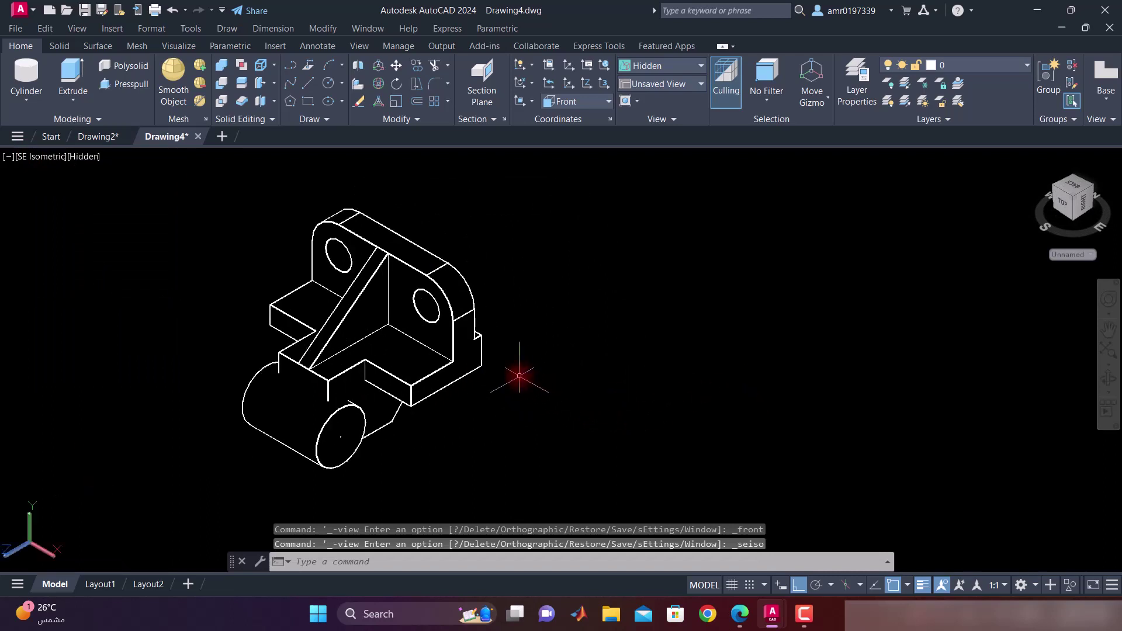
pyautogui.moveTo(518, 375); pyautogui.dragTo(558, 318, button='middle')
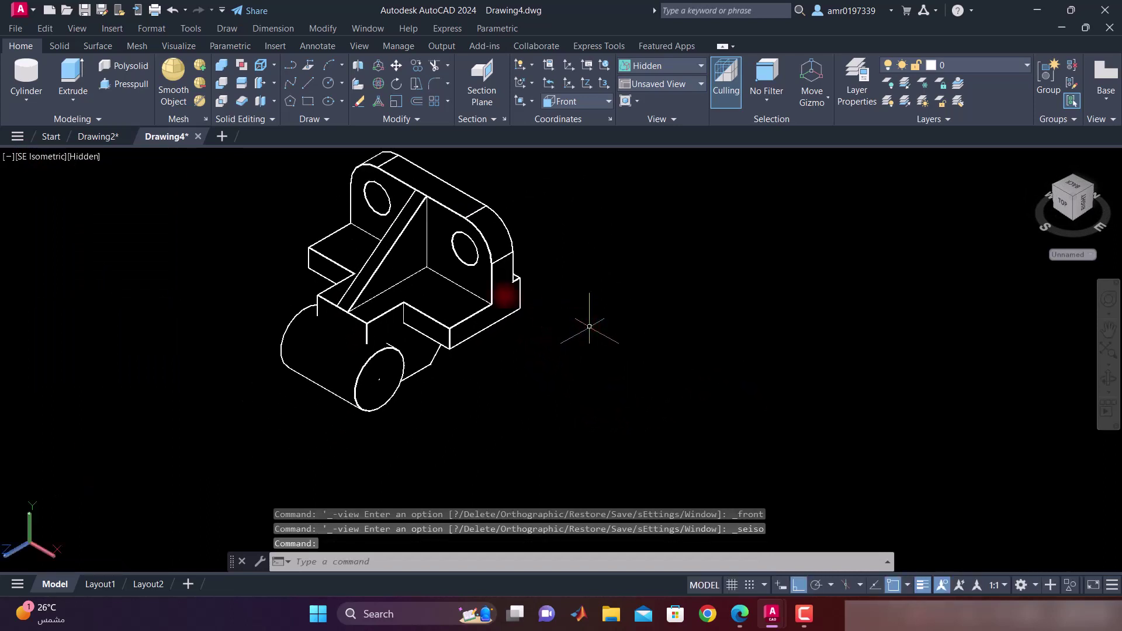
pyautogui.click(22, 69)
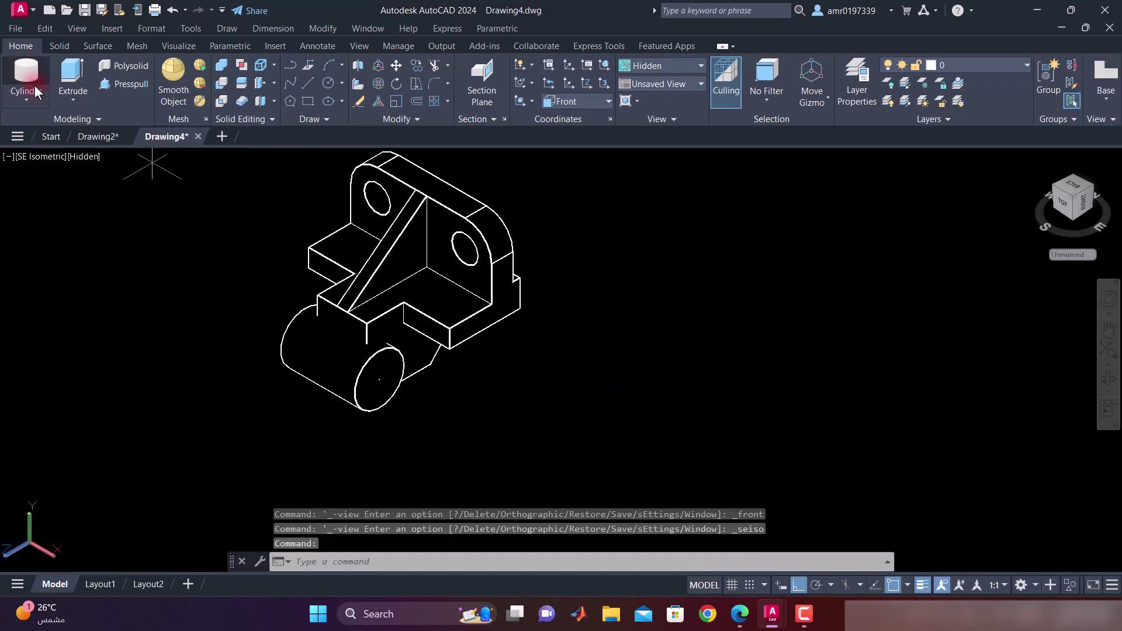
pyautogui.click(379, 378)
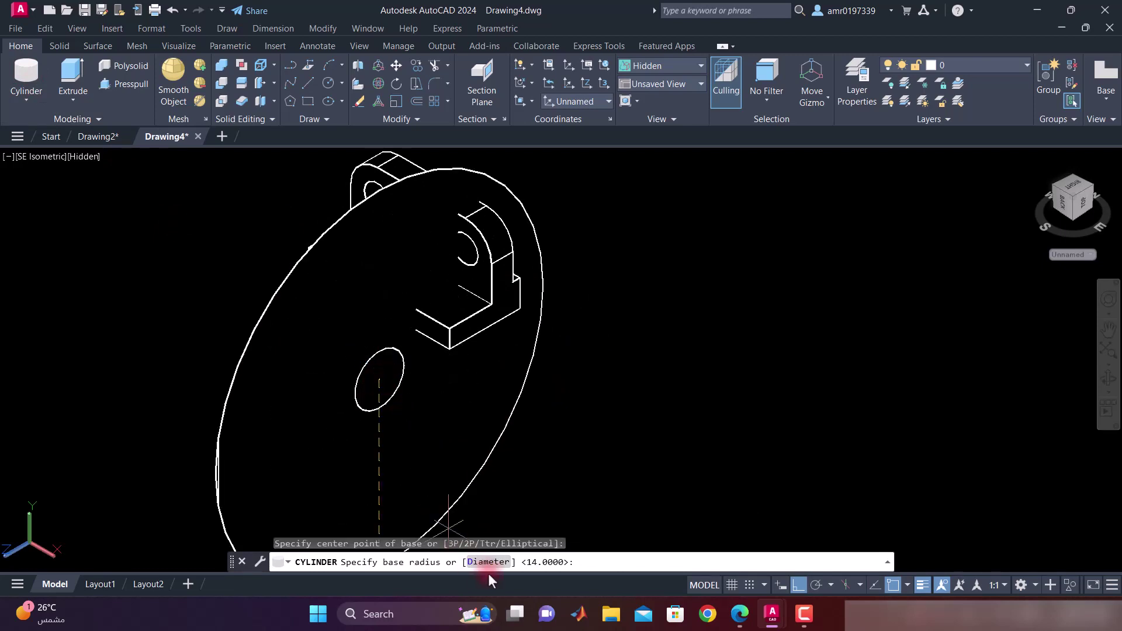
pyautogui.click(500, 562)
pyautogui.write('1')
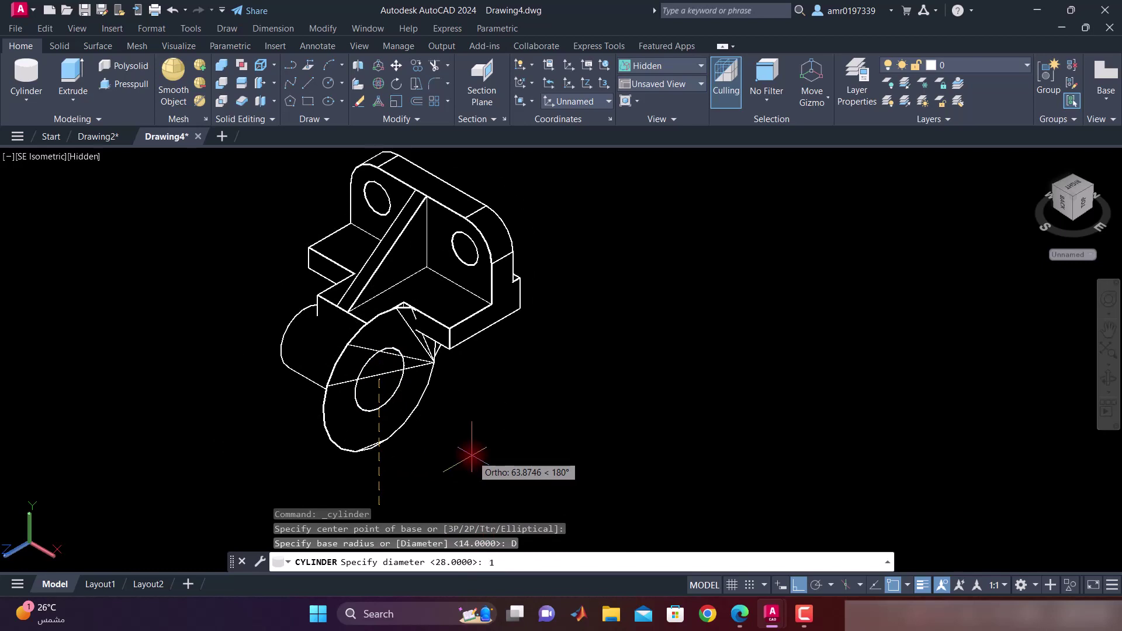
pyautogui.write('6')
pyautogui.press('Return')
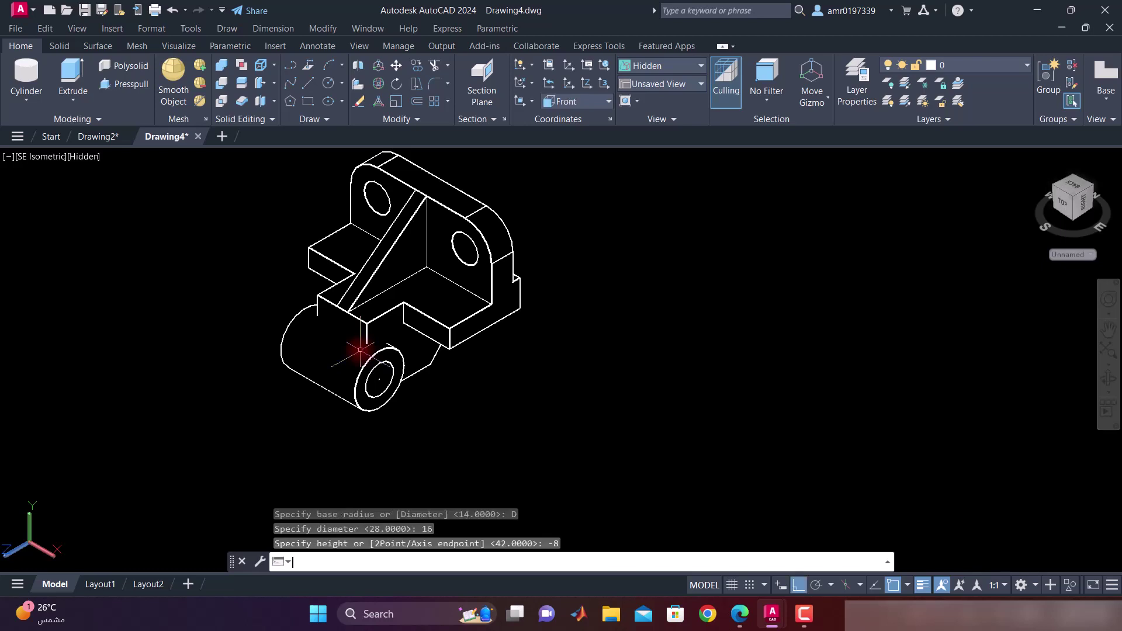
pyautogui.press('Return')
# Step: Add a 10-diameter cylinder running right through the boss axis
pyautogui.click(26, 86)
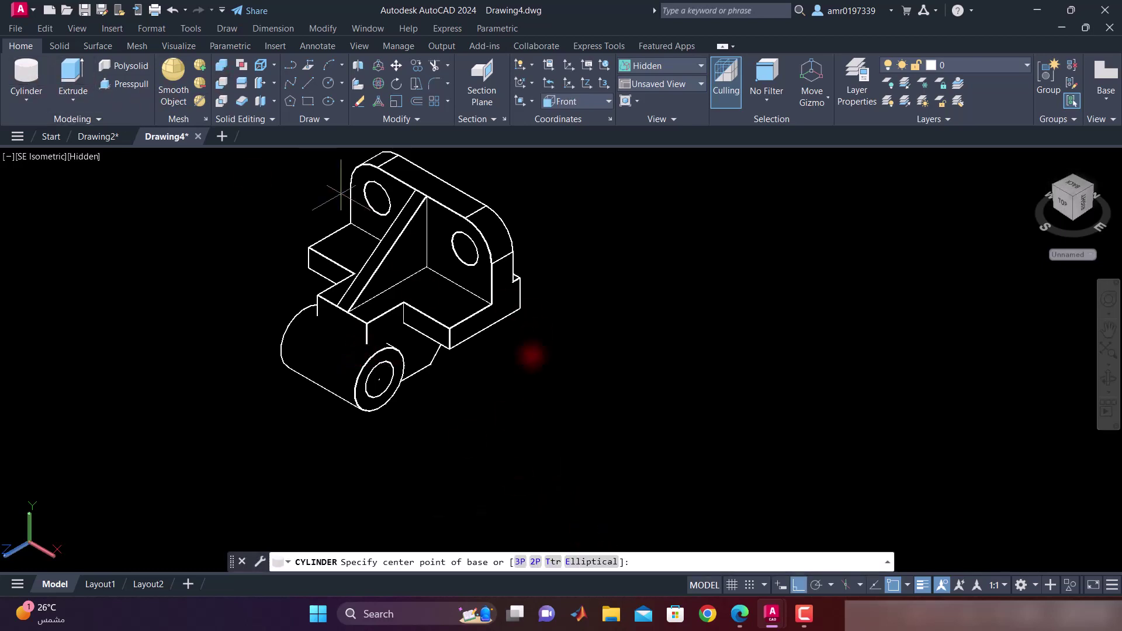
pyautogui.click(379, 380)
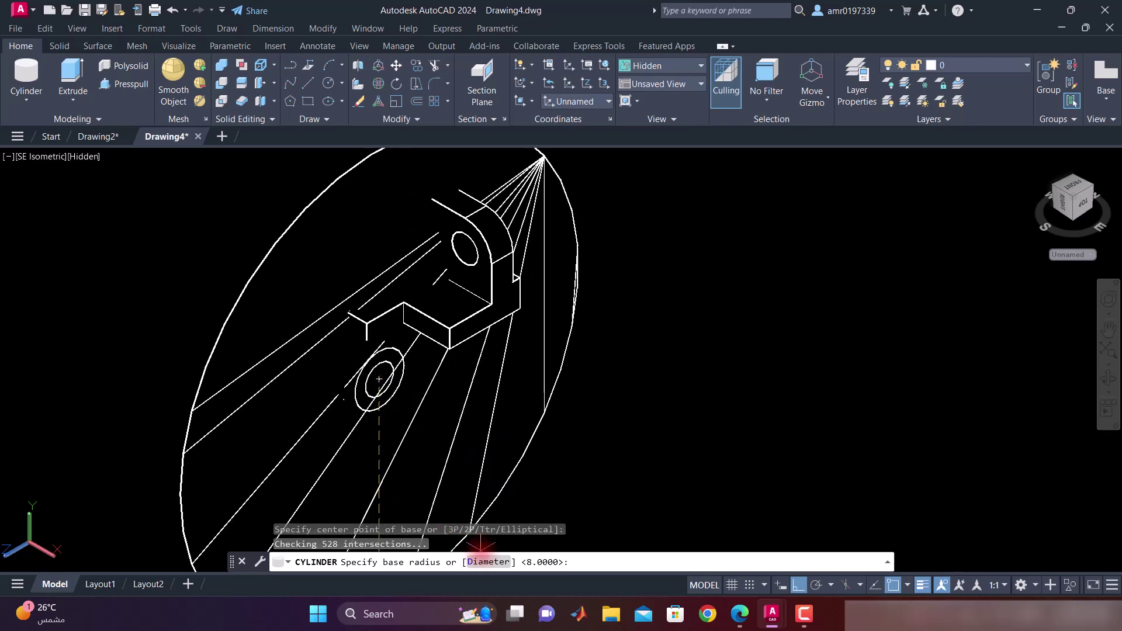
pyautogui.click(489, 562)
pyautogui.press('Return')
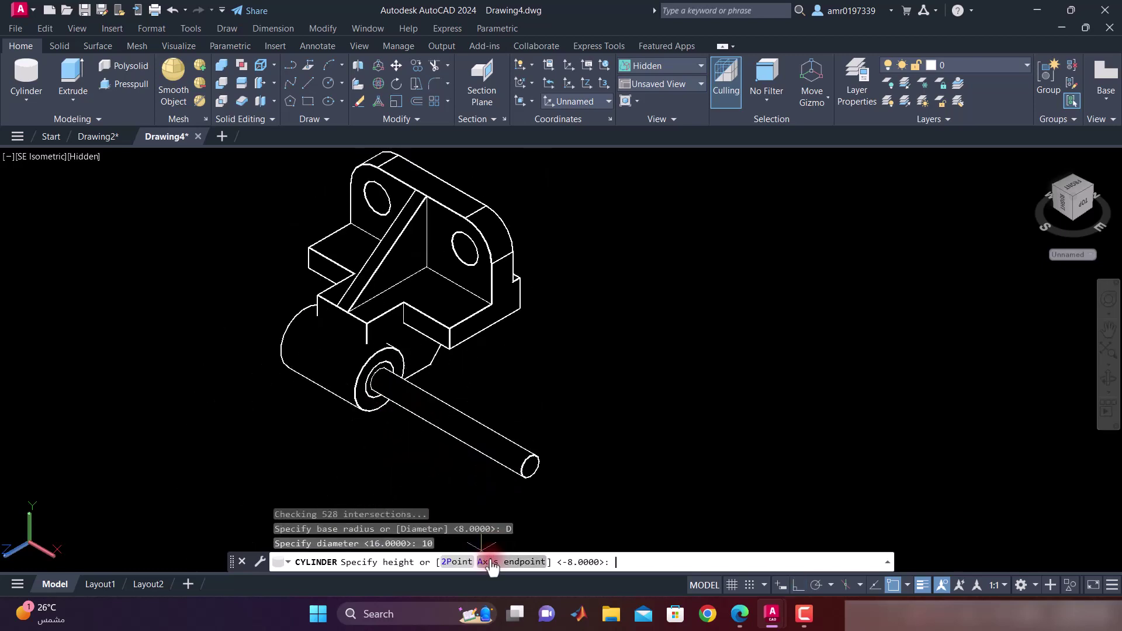
pyautogui.click(164, 258)
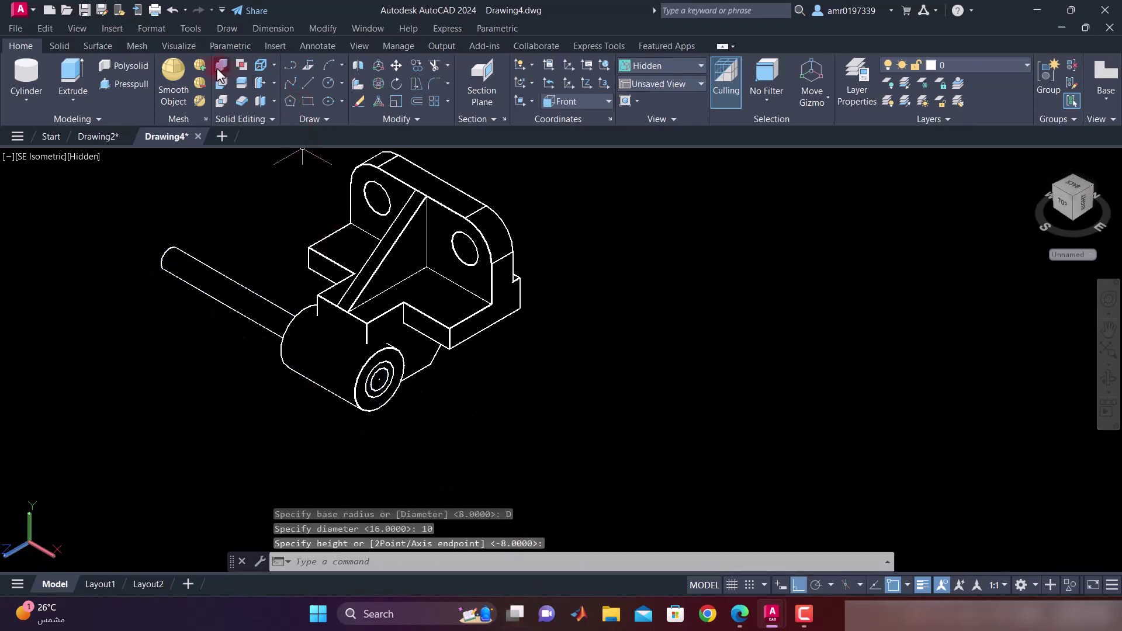
# Step: Subtract the 10-diameter shaft and 16-diameter counterbore cylinders from the bracket and boss
pyautogui.click(223, 83)
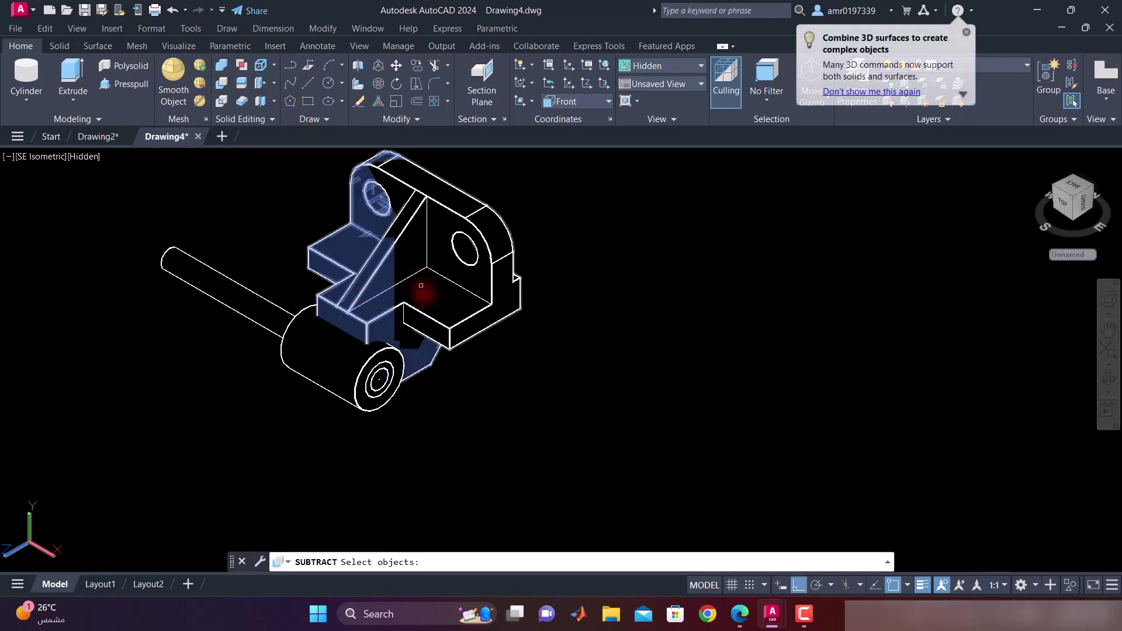
pyautogui.click(417, 309)
pyautogui.click(343, 361)
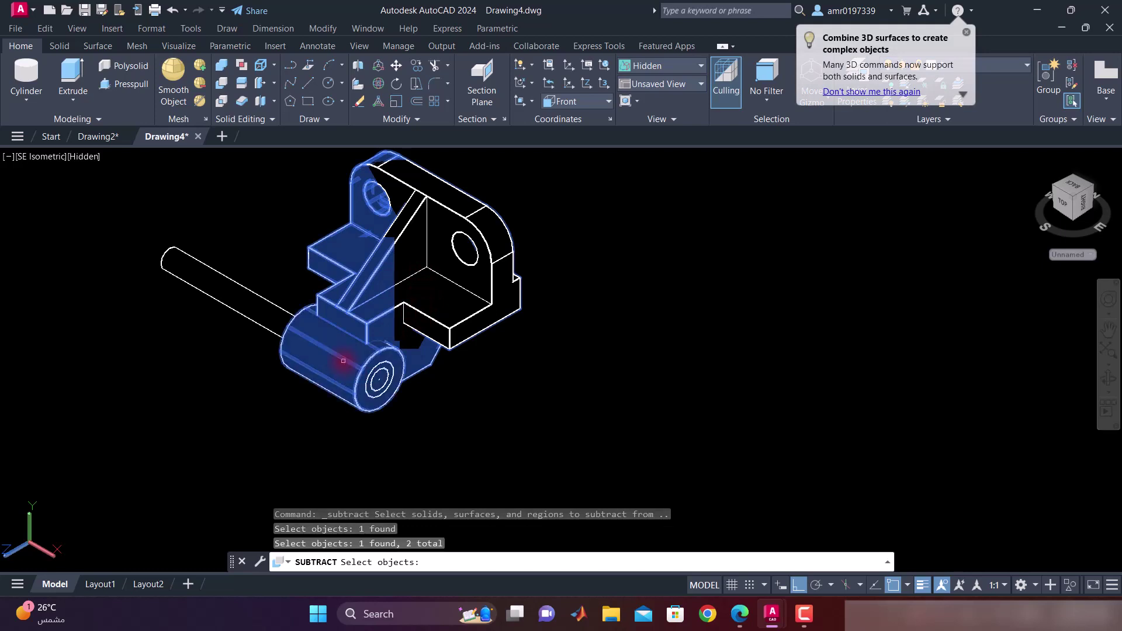
pyautogui.press('Return')
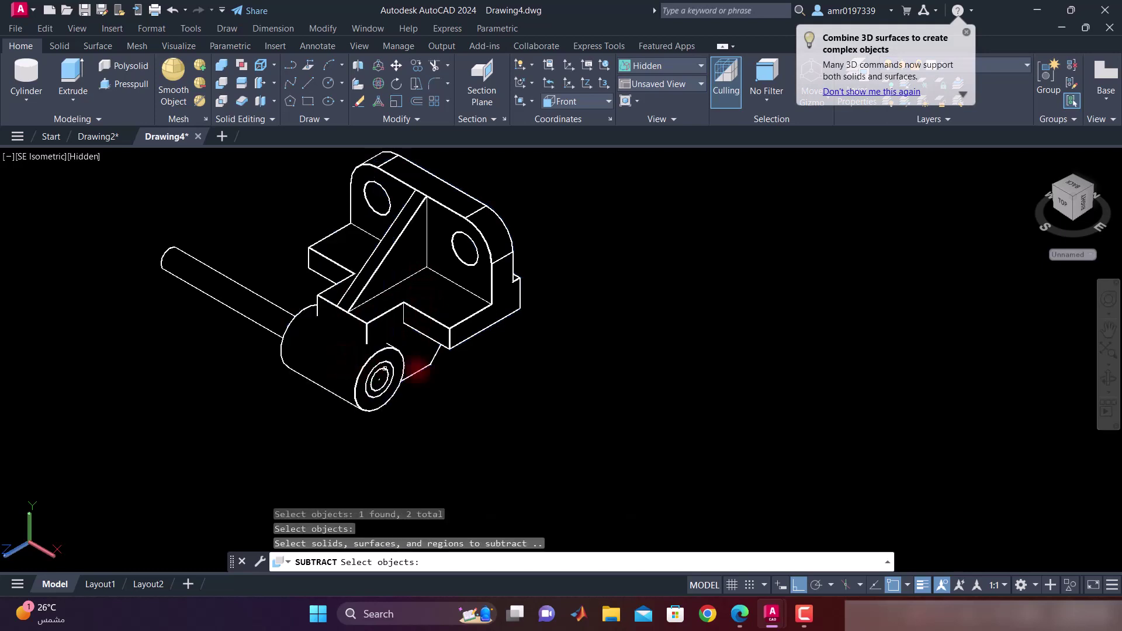
pyautogui.click(369, 382)
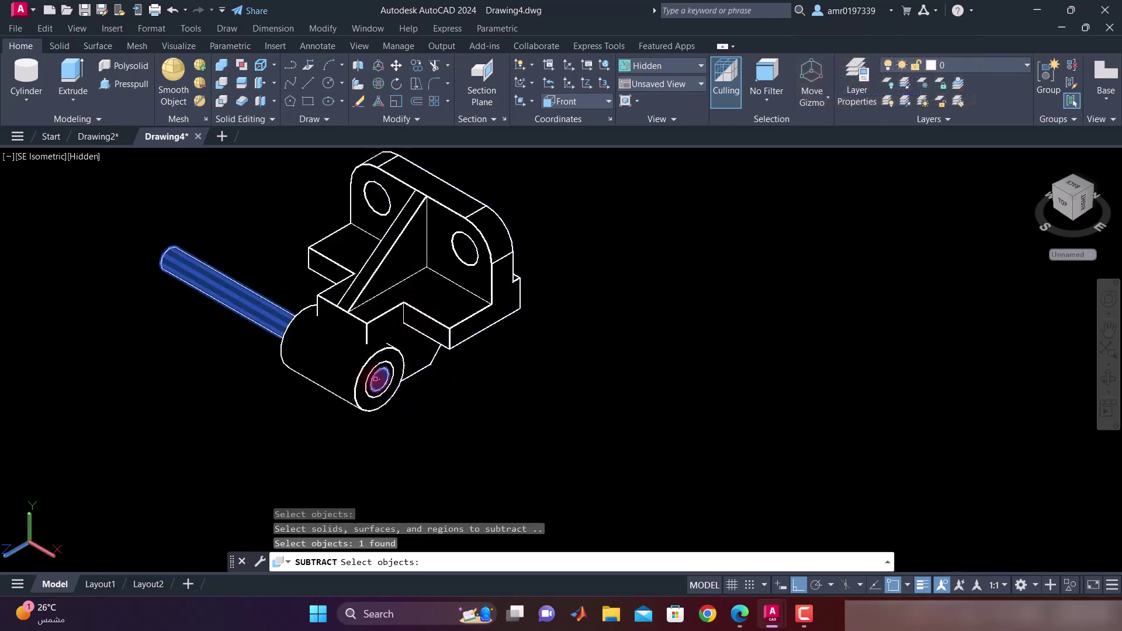
pyautogui.click(368, 378)
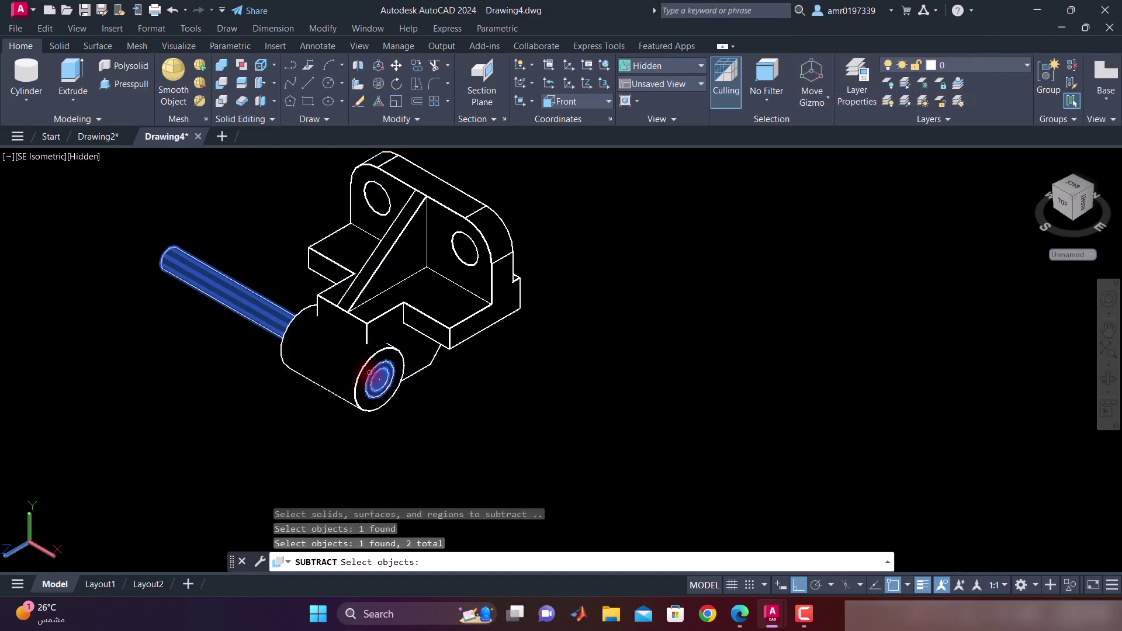
pyautogui.press('Return')
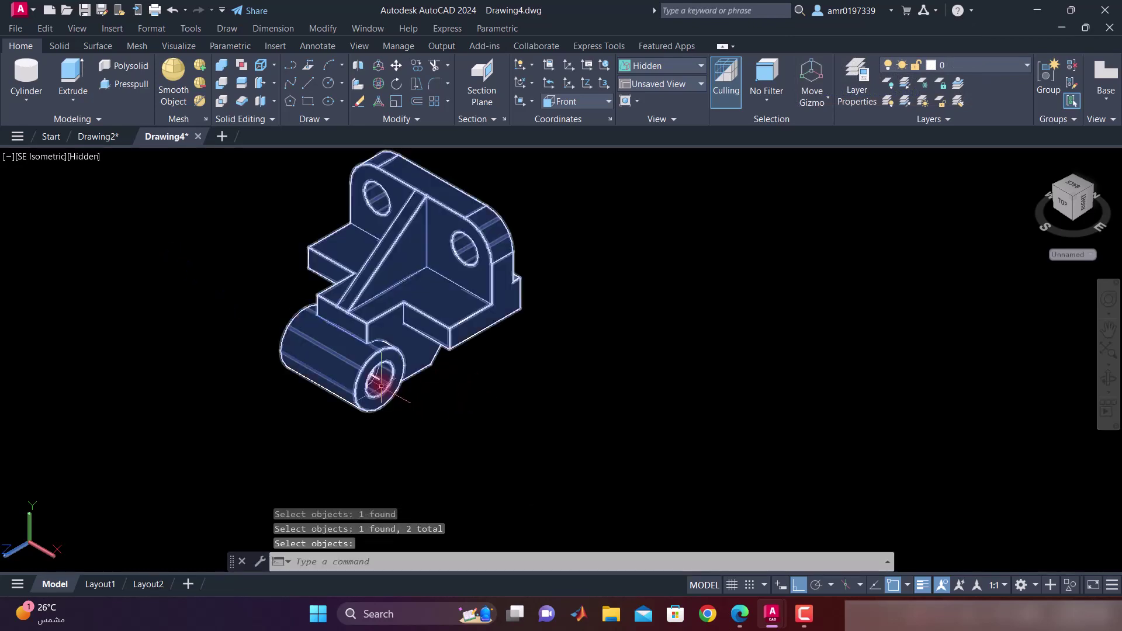
pyautogui.scroll(2, 376, 378)
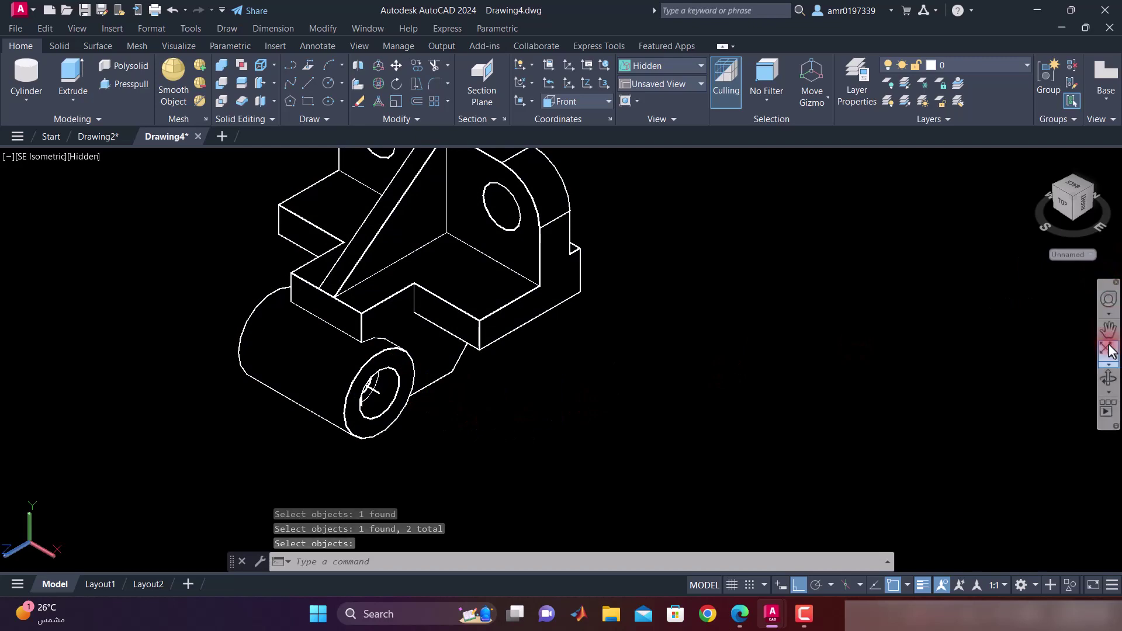
# Step: Orbit the bracket and delete the three leftover stray objects beside it
pyautogui.click(1109, 378)
pyautogui.moveTo(762, 375)
pyautogui.mouseDown()
pyautogui.moveTo(498, 318)
pyautogui.moveTo(603, 358)
pyautogui.moveTo(627, 338)
pyautogui.moveTo(653, 403)
pyautogui.moveTo(606, 333)
pyautogui.moveTo(555, 311)
pyautogui.moveTo(775, 279)
pyautogui.mouseUp()
pyautogui.press('Escape')
pyautogui.press('Escape')
pyautogui.click(379, 339)
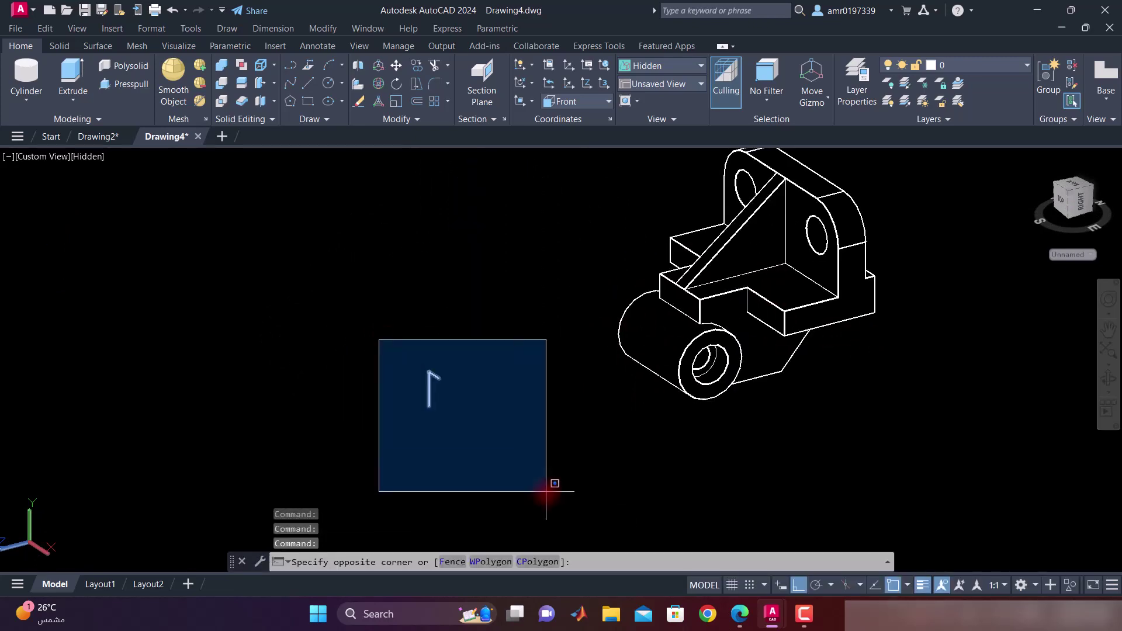
pyautogui.click(548, 487)
pyautogui.press('Delete')
pyautogui.moveTo(97, 136)
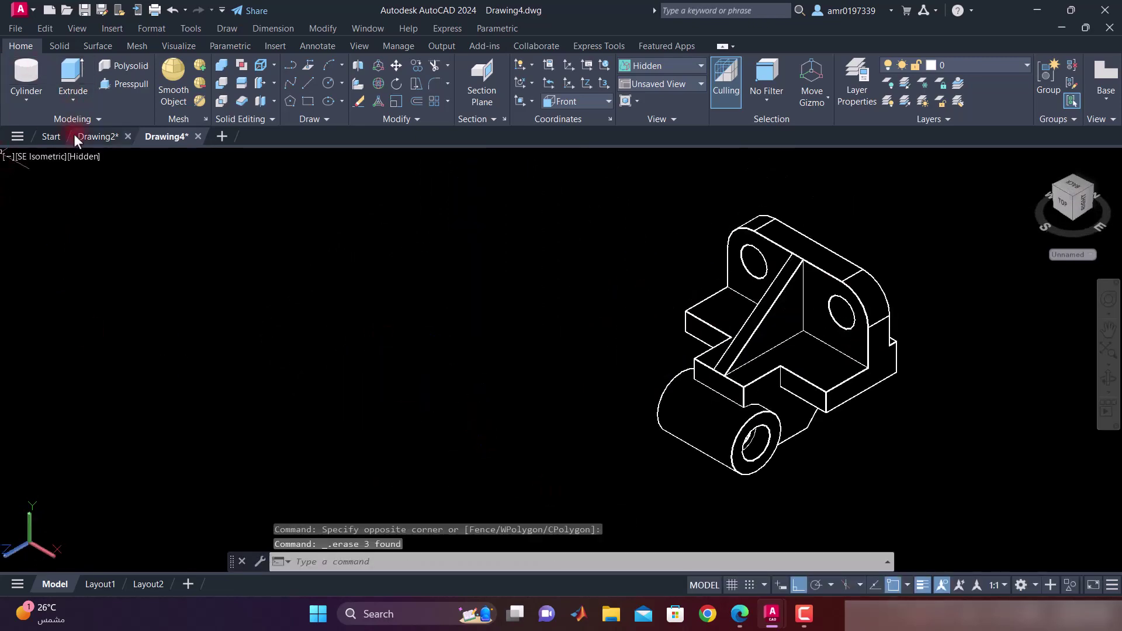
# Step: Check the bracket in Front and Right views against the exercise sheet
pyautogui.click(49, 158)
pyautogui.click(84, 257)
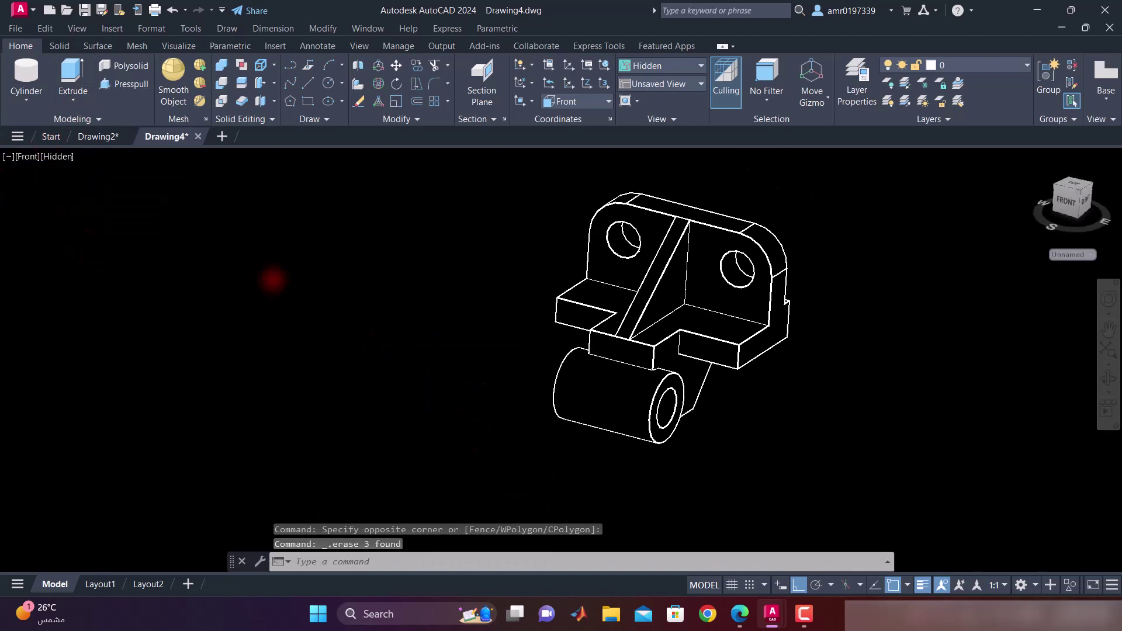
pyautogui.moveTo(977, 321); pyautogui.dragTo(696, 374, button='middle')
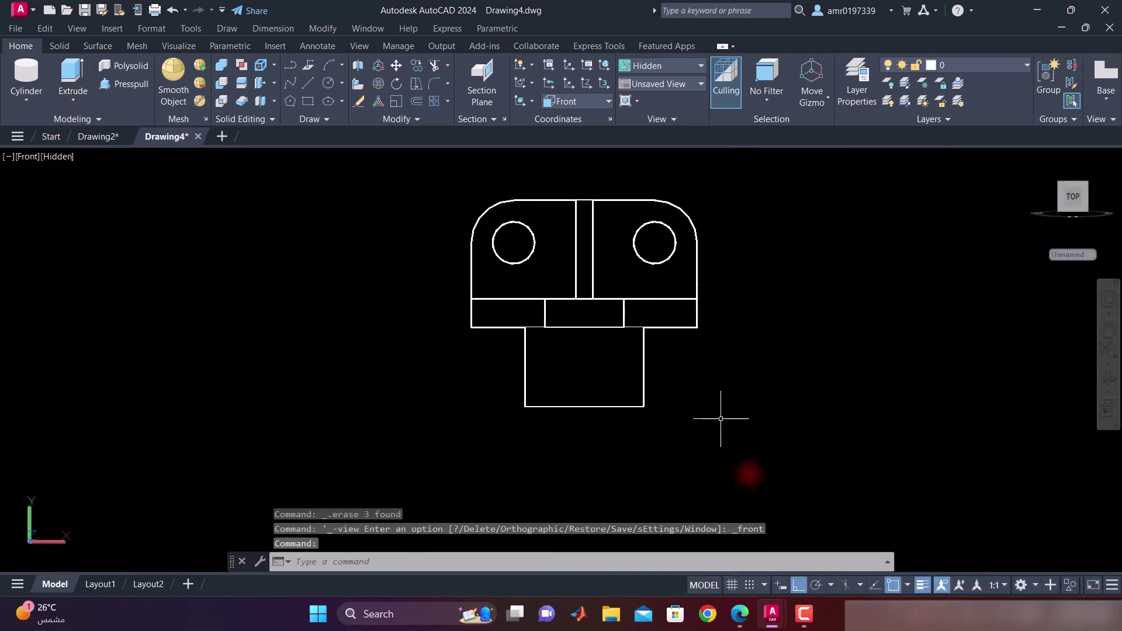
pyautogui.click(738, 614)
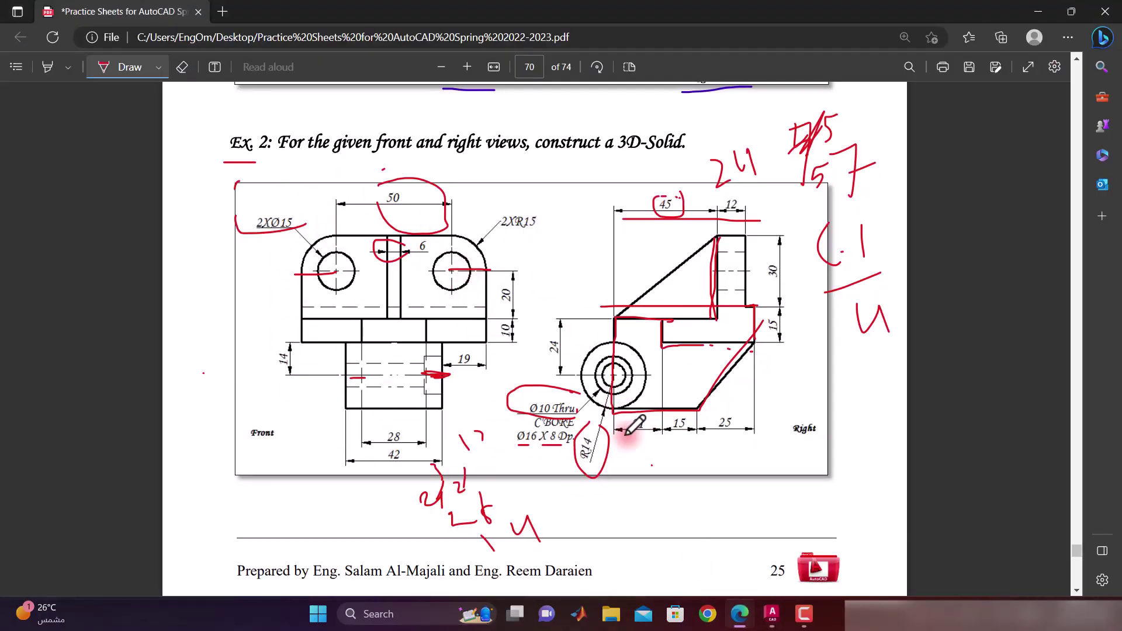
pyautogui.moveTo(770, 613)
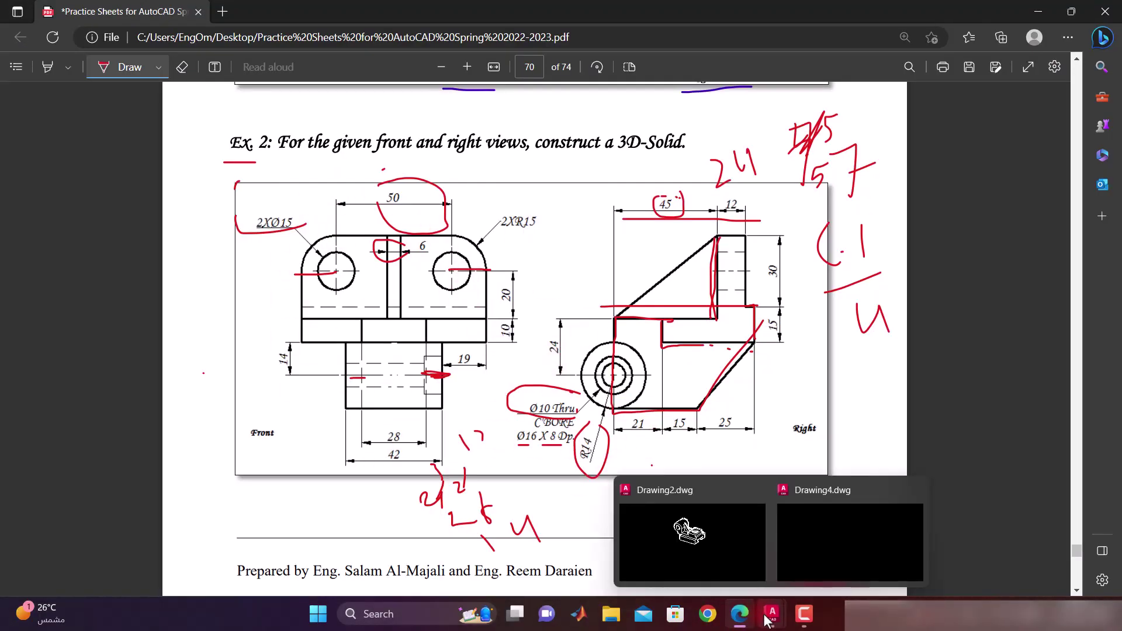
pyautogui.click(818, 538)
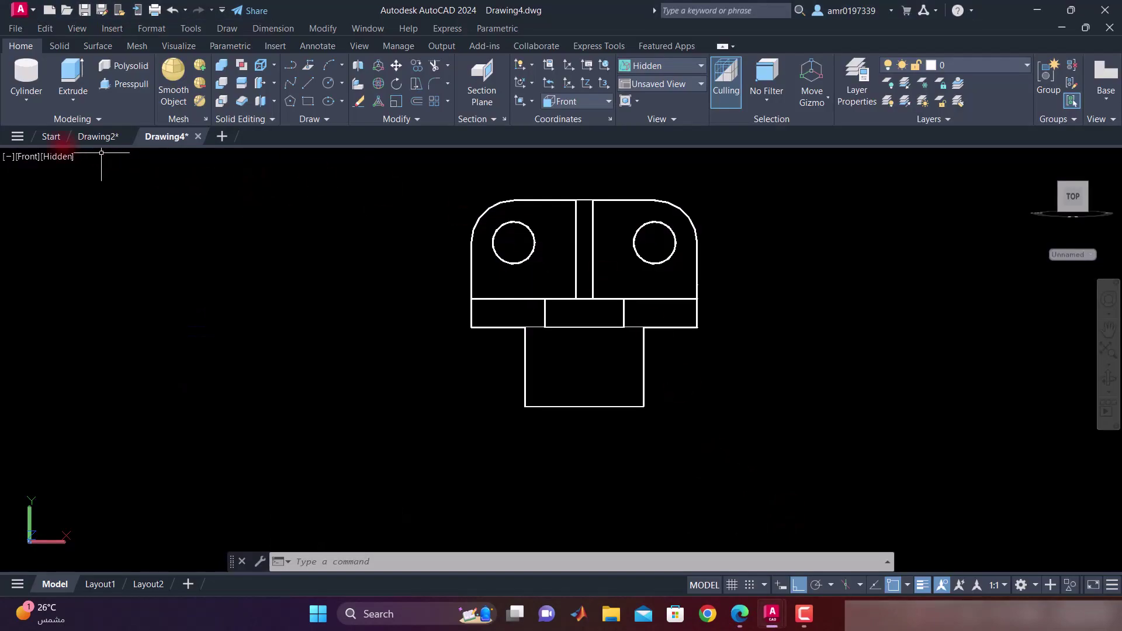
pyautogui.click(34, 156)
pyautogui.click(64, 236)
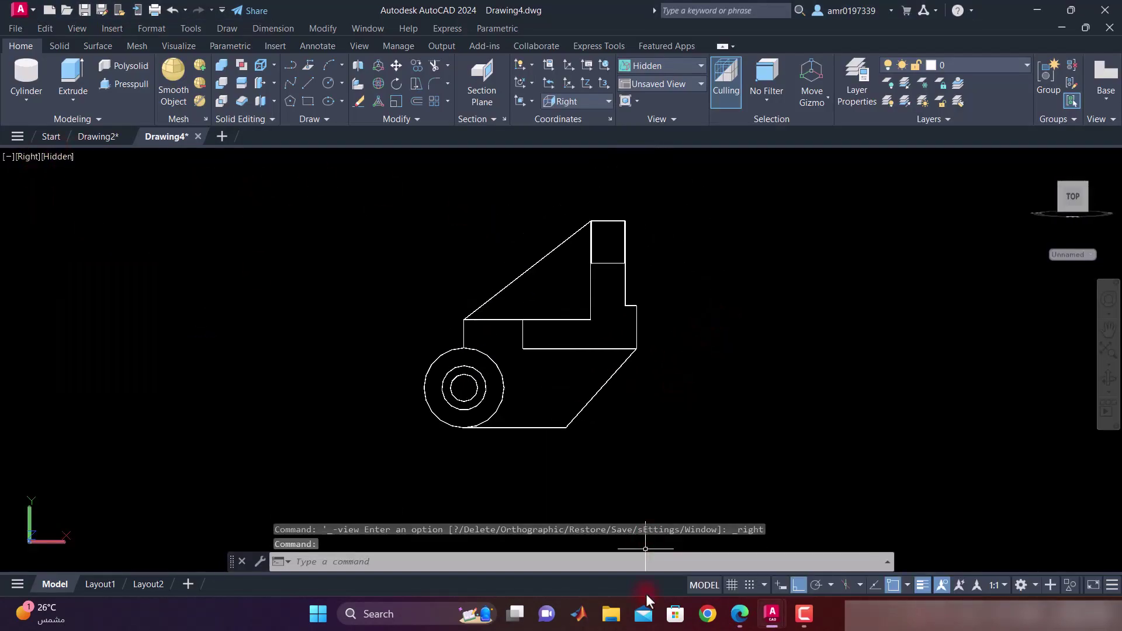
pyautogui.click(729, 615)
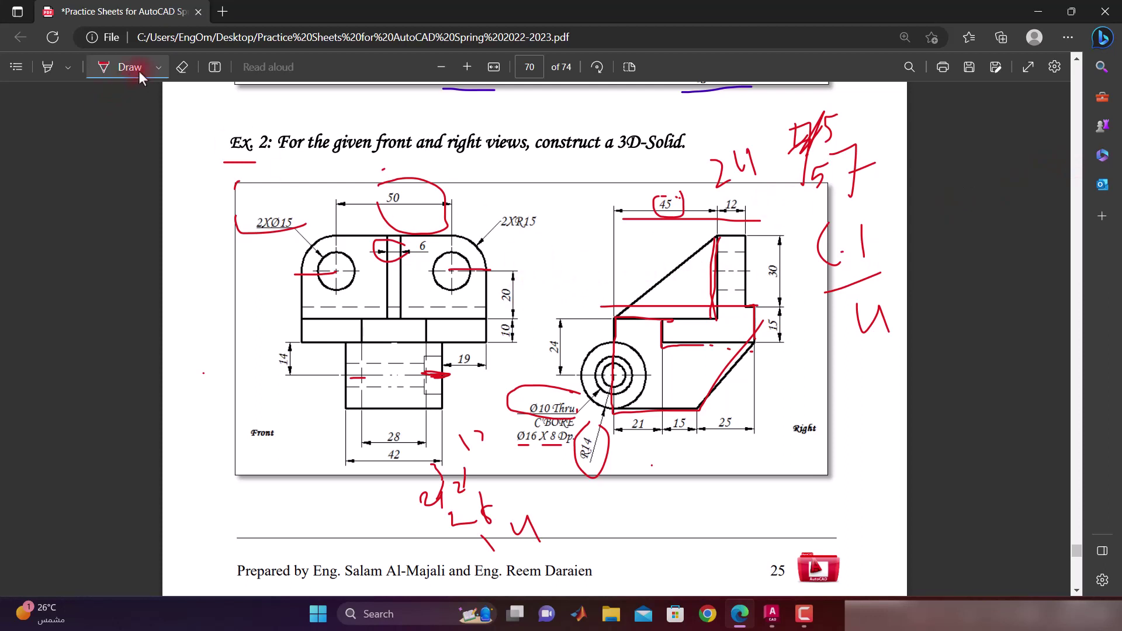
# Step: Erase the red ink near the 19 dimension, counterbore notes, R14 and right view
pyautogui.click(181, 68)
pyautogui.click(427, 373)
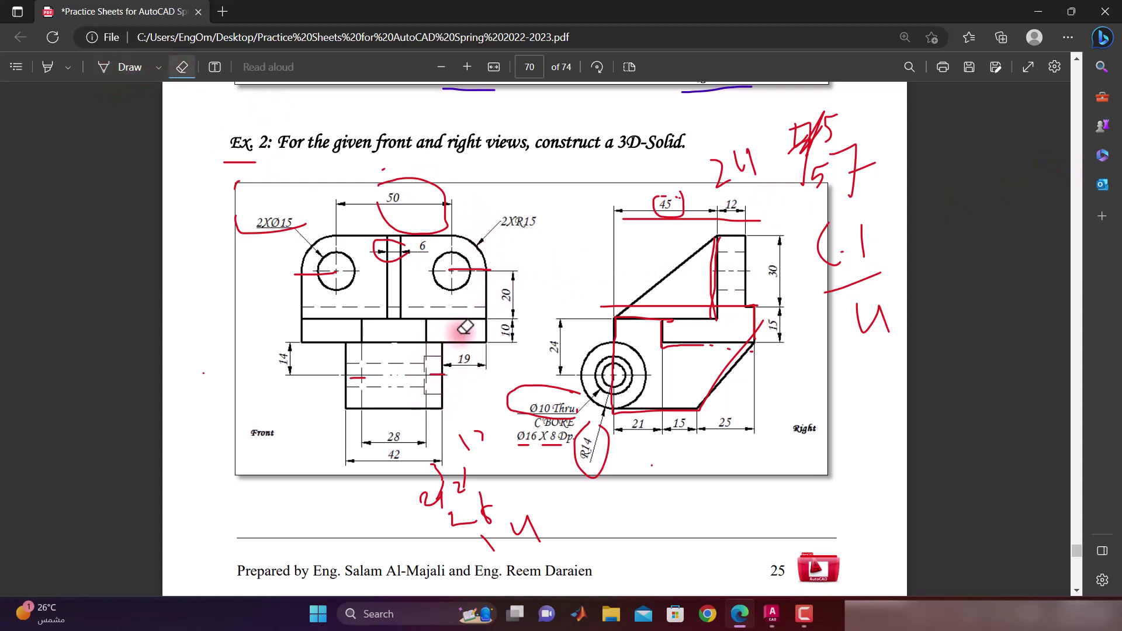
pyautogui.moveTo(425, 337)
pyautogui.mouseDown()
pyautogui.moveTo(426, 400)
pyautogui.moveTo(362, 374)
pyautogui.mouseUp()
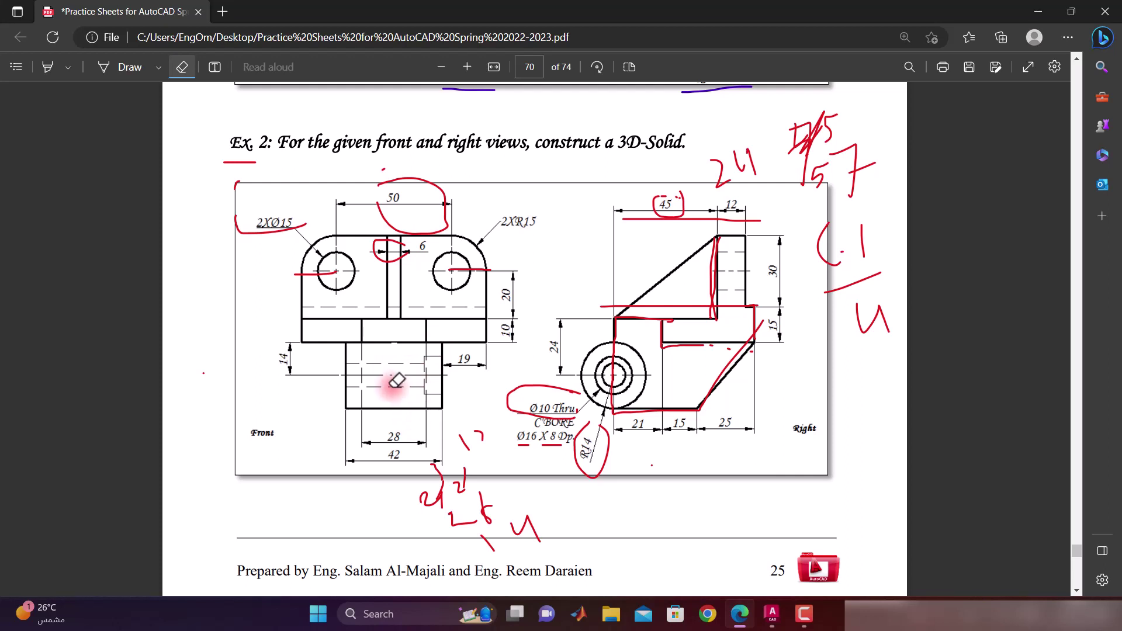
pyautogui.moveTo(552, 387); pyautogui.dragTo(556, 432)
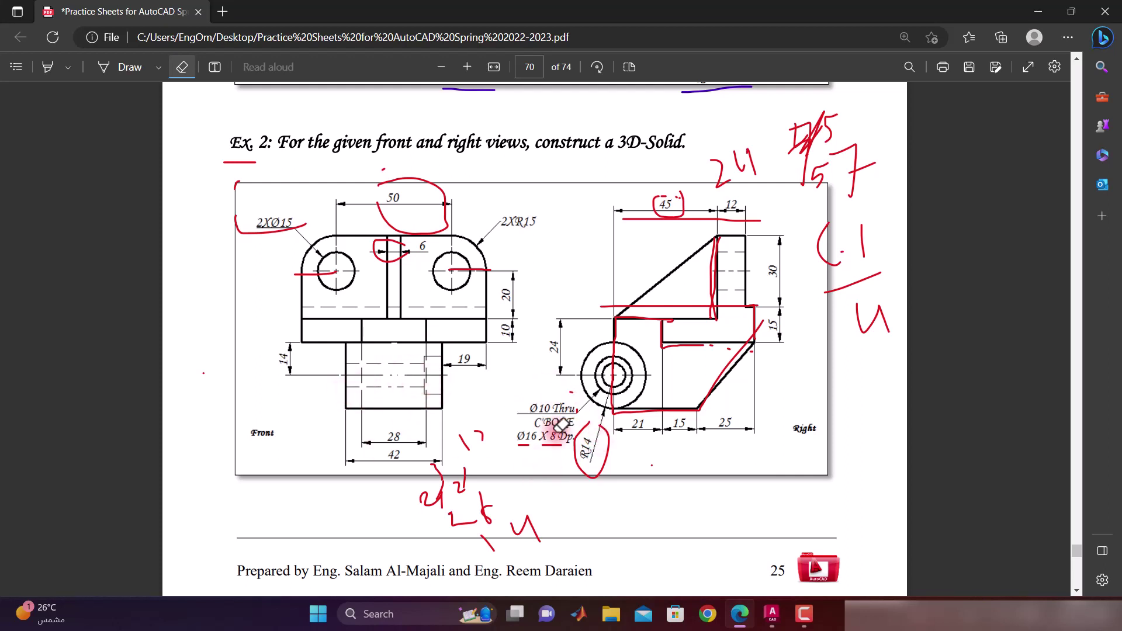
pyautogui.moveTo(578, 471)
pyautogui.mouseDown()
pyautogui.moveTo(586, 412)
pyautogui.moveTo(519, 440)
pyautogui.moveTo(444, 502)
pyautogui.moveTo(445, 446)
pyautogui.moveTo(390, 580)
pyautogui.mouseUp()
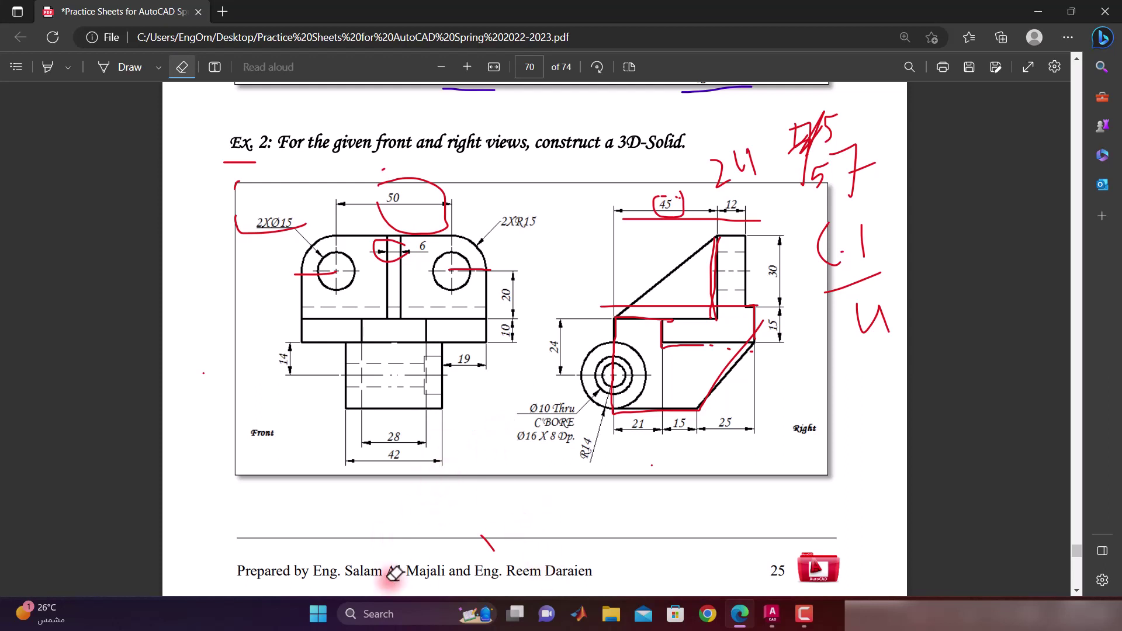
pyautogui.moveTo(718, 257)
pyautogui.mouseDown()
pyautogui.moveTo(703, 170)
pyautogui.moveTo(652, 275)
pyautogui.mouseUp()
pyautogui.moveTo(611, 391)
pyautogui.mouseDown()
pyautogui.moveTo(633, 362)
pyautogui.moveTo(768, 311)
pyautogui.moveTo(731, 361)
pyautogui.moveTo(703, 303)
pyautogui.moveTo(797, 370)
pyautogui.moveTo(860, 302)
pyautogui.moveTo(852, 187)
pyautogui.moveTo(859, 218)
pyautogui.moveTo(801, 200)
pyautogui.moveTo(684, 211)
pyautogui.moveTo(461, 160)
pyautogui.moveTo(312, 240)
pyautogui.moveTo(226, 142)
pyautogui.moveTo(235, 200)
pyautogui.moveTo(326, 147)
pyautogui.moveTo(402, 163)
pyautogui.moveTo(449, 232)
pyautogui.mouseUp()
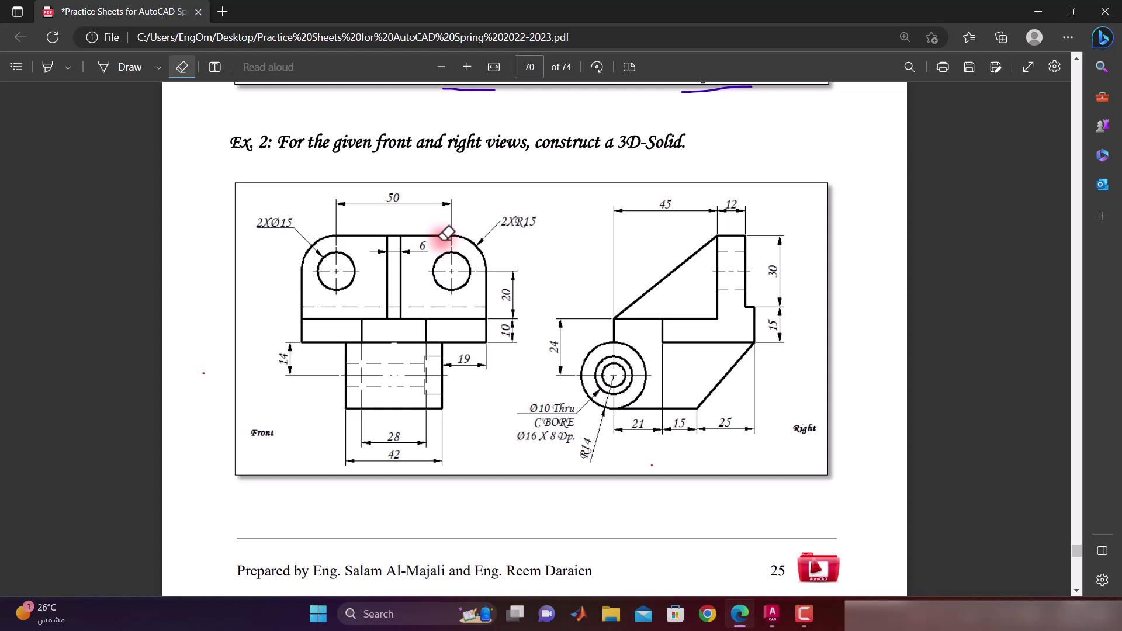
# Step: Scroll the sheet slightly and reselect the Draw pen for freehand inking
pyautogui.scroll(3, 446, 233)
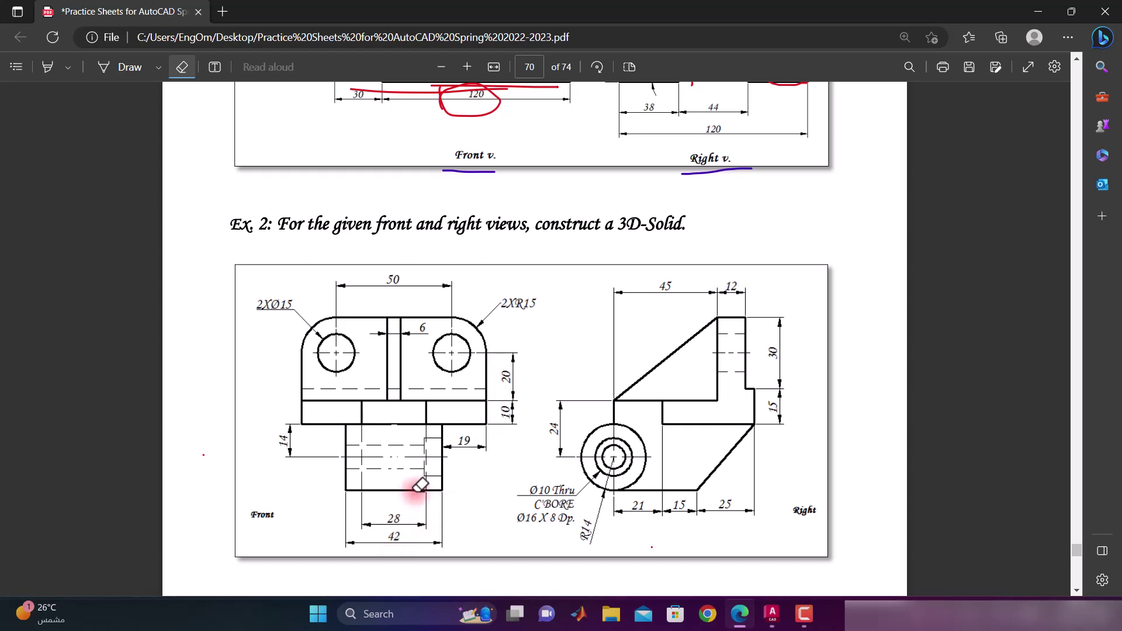
pyautogui.click(128, 67)
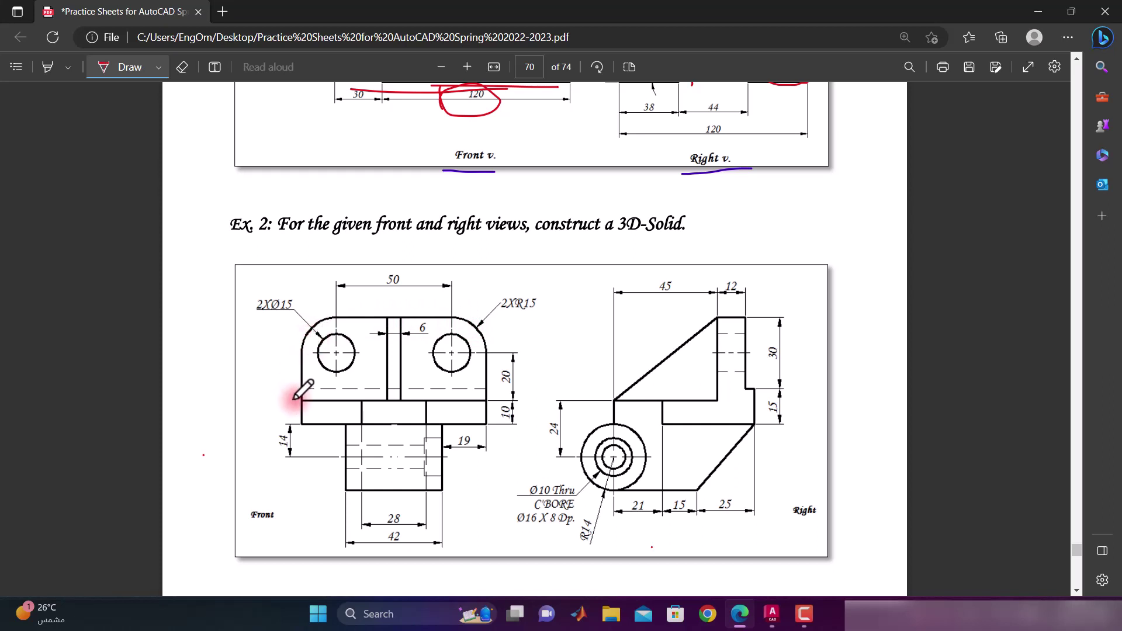
pyautogui.moveTo(303, 403)
pyautogui.mouseDown()
pyautogui.moveTo(359, 395)
pyautogui.moveTo(299, 330)
pyautogui.moveTo(308, 399)
pyautogui.mouseUp()
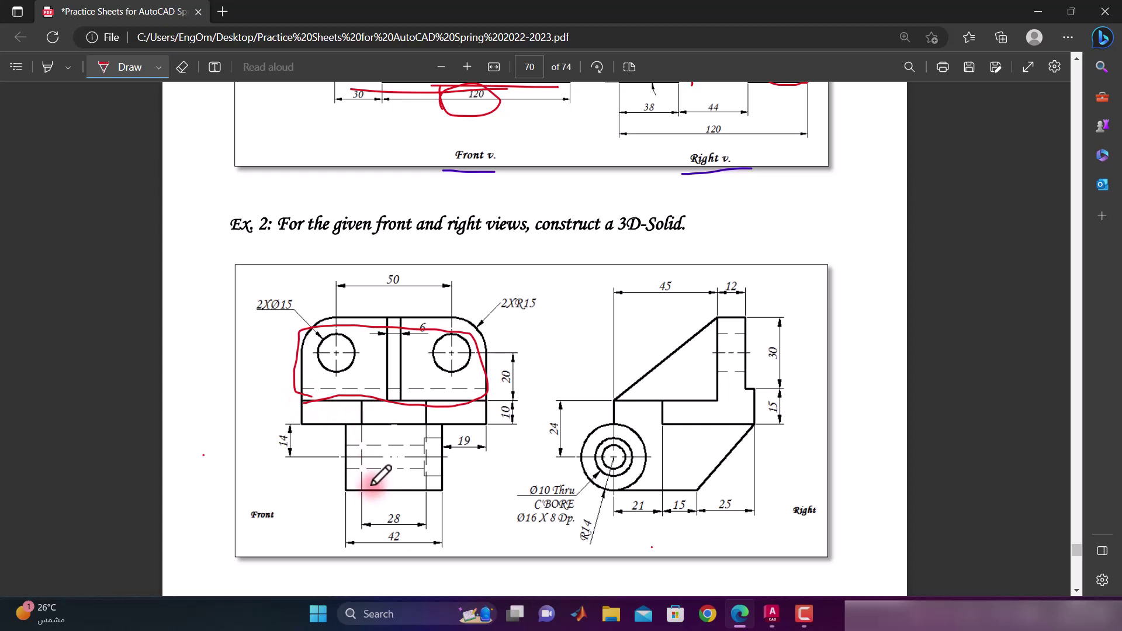
pyautogui.click(183, 67)
pyautogui.moveTo(403, 310); pyautogui.dragTo(411, 374)
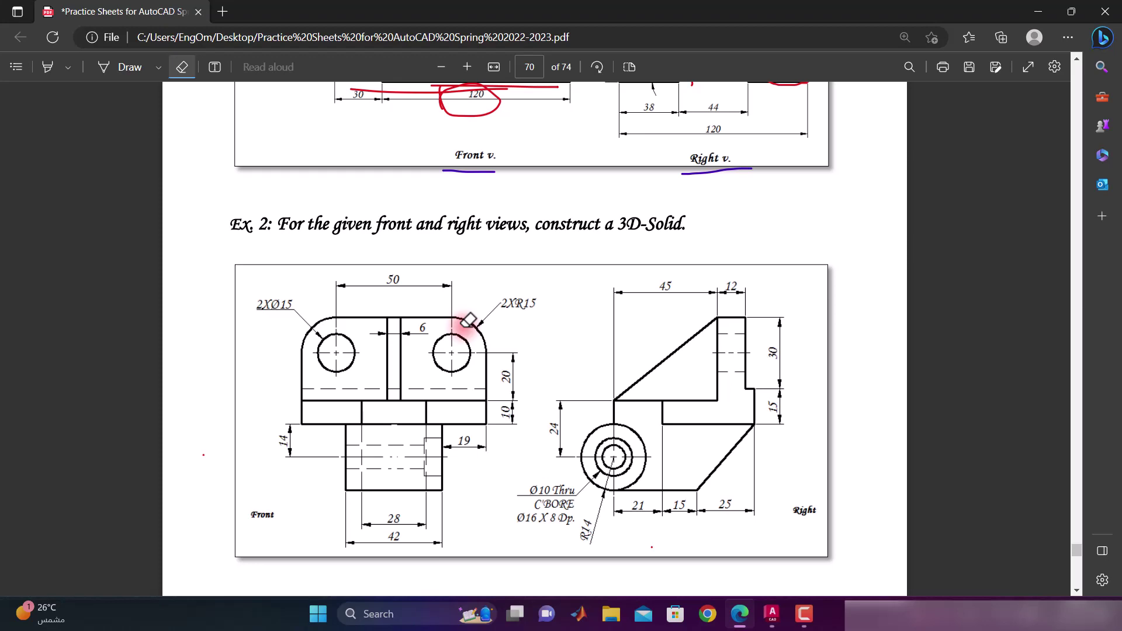
# Step: Scroll the PDF to page 71 to view Ex. 3's front and right side views
pyautogui.scroll(-7, 461, 303)
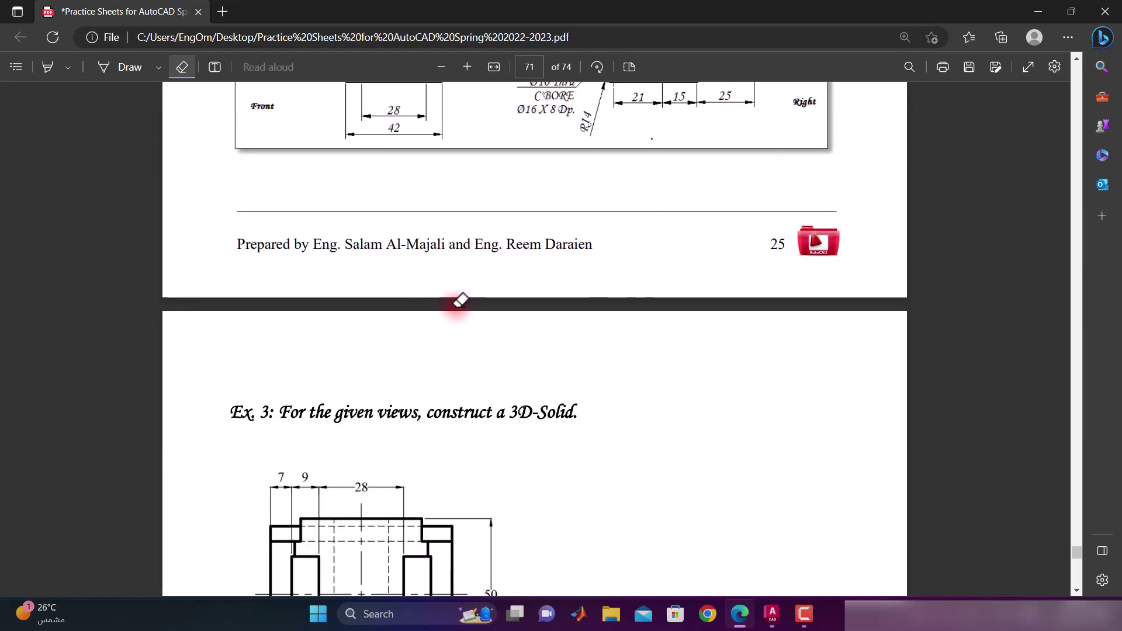
pyautogui.scroll(-4, 460, 300)
pyautogui.scroll(5, 461, 300)
pyautogui.scroll(2, 461, 300)
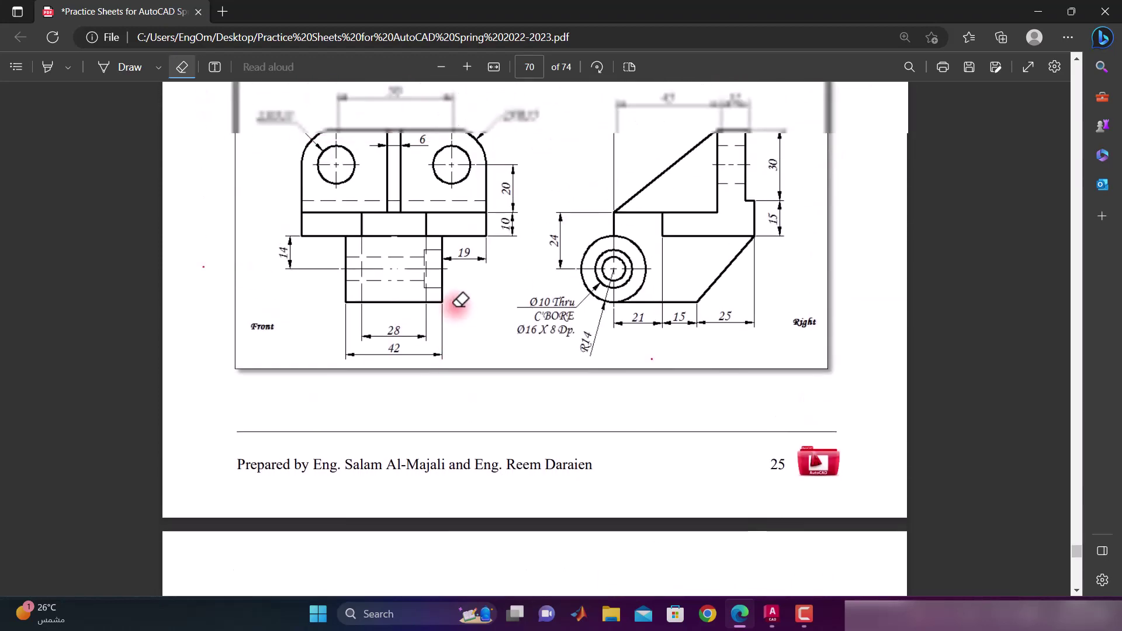
pyautogui.scroll(2, 461, 300)
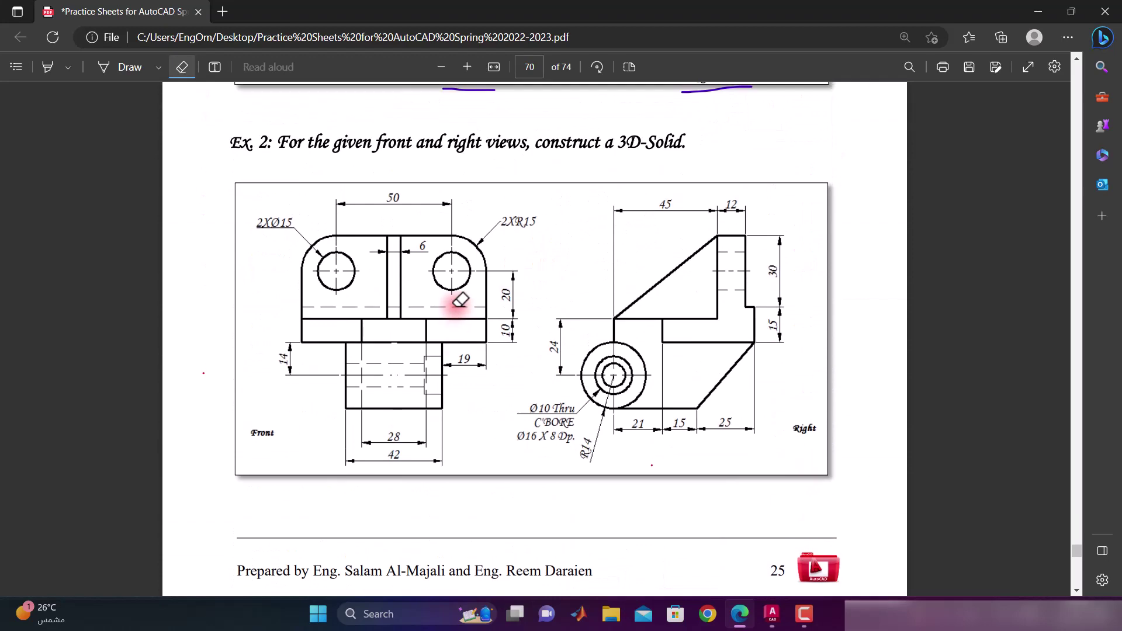
pyautogui.scroll(-3, 458, 300)
pyautogui.scroll(-5, 458, 301)
pyautogui.scroll(-4, 461, 296)
pyautogui.scroll(-5, 526, 280)
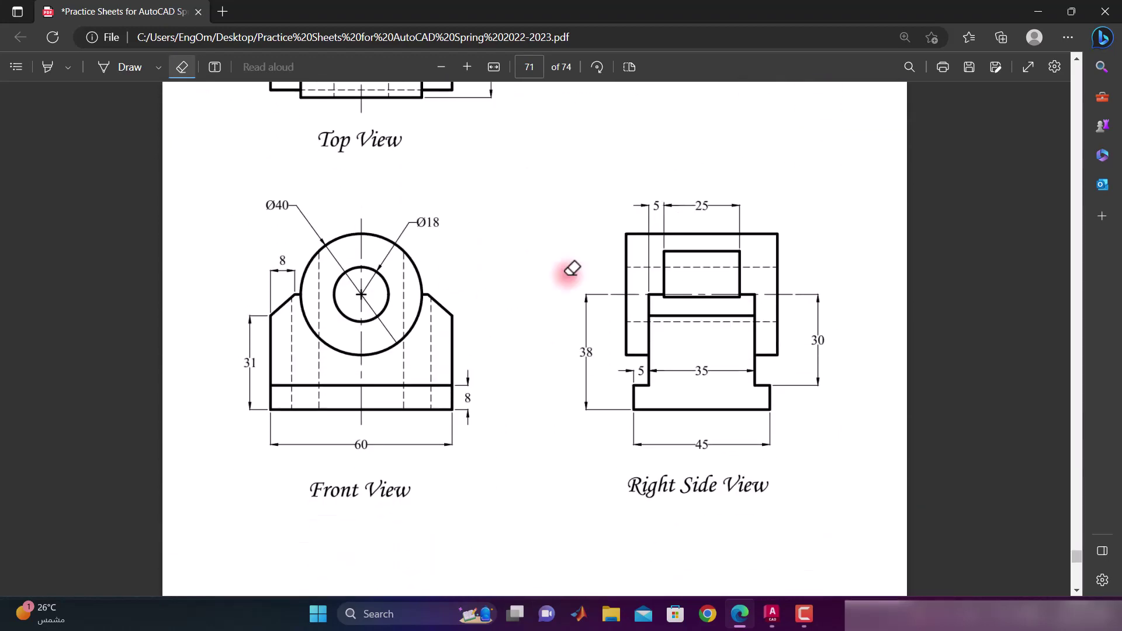